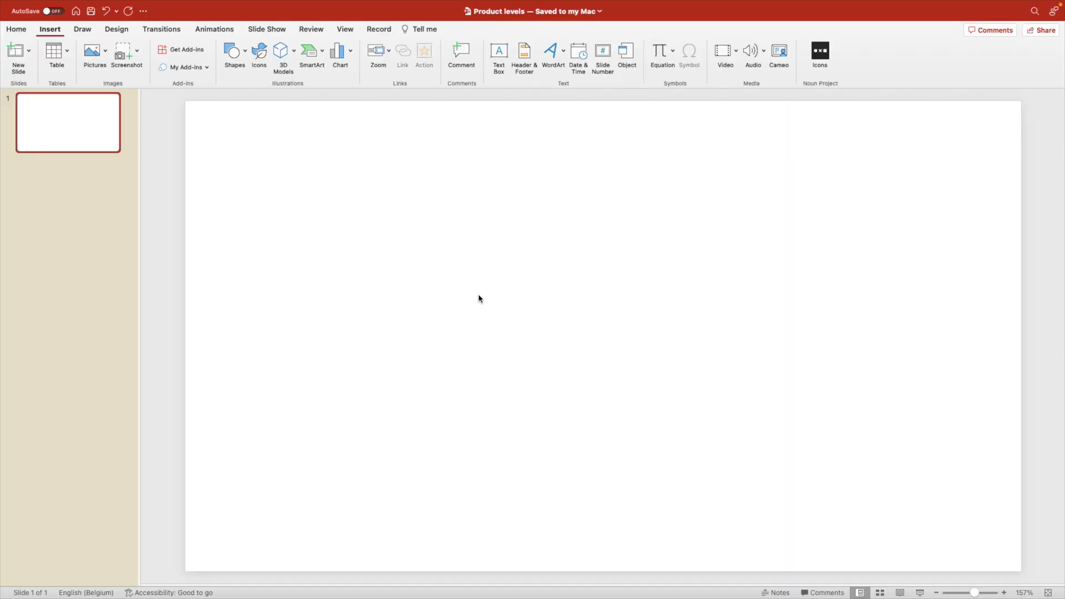
Step: Fill the slide background with a linear 90° gradient from bright violet to dark purple, keeping the default stop colours
right_click(479, 298)
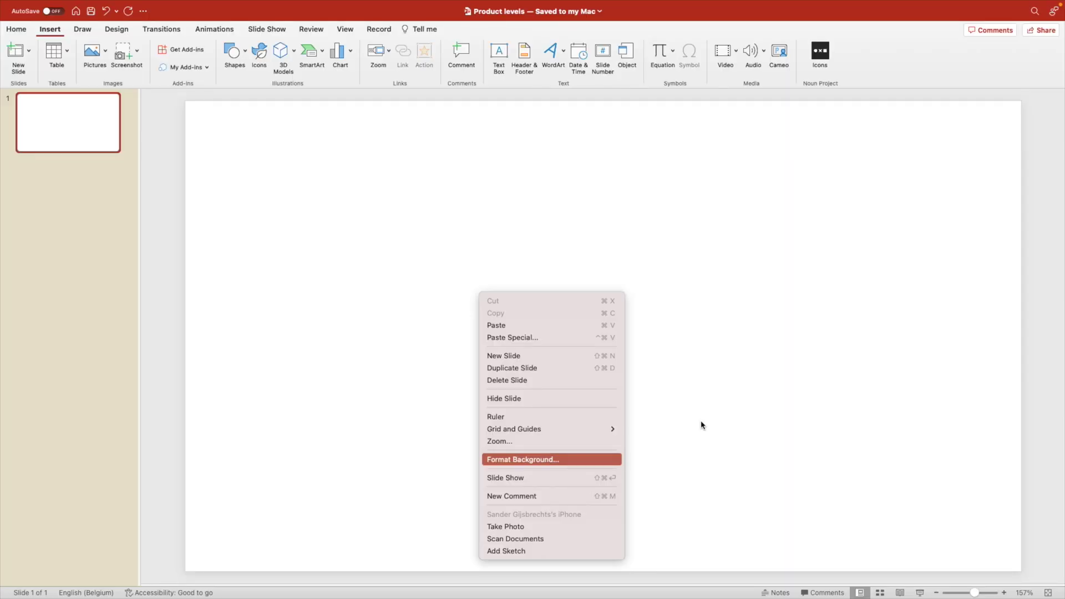
key(Return)
click(949, 172)
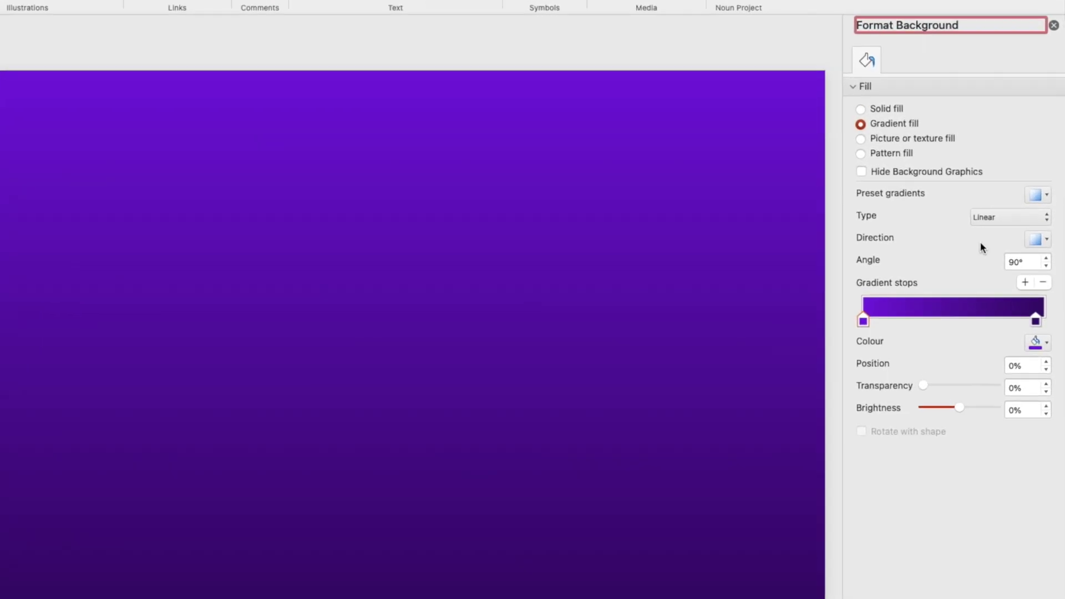
click(1030, 323)
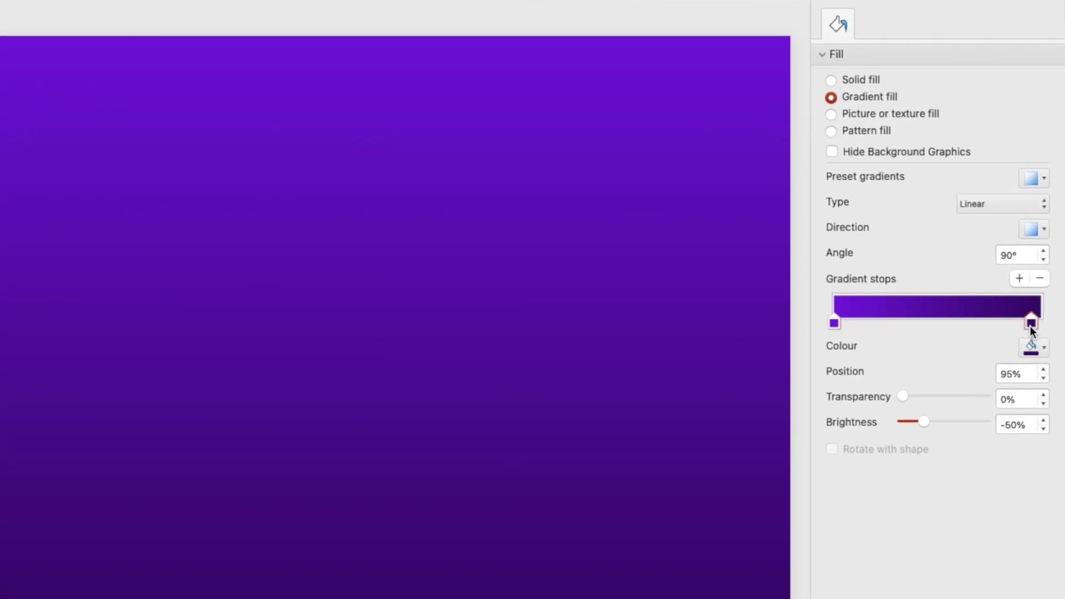
click(1042, 353)
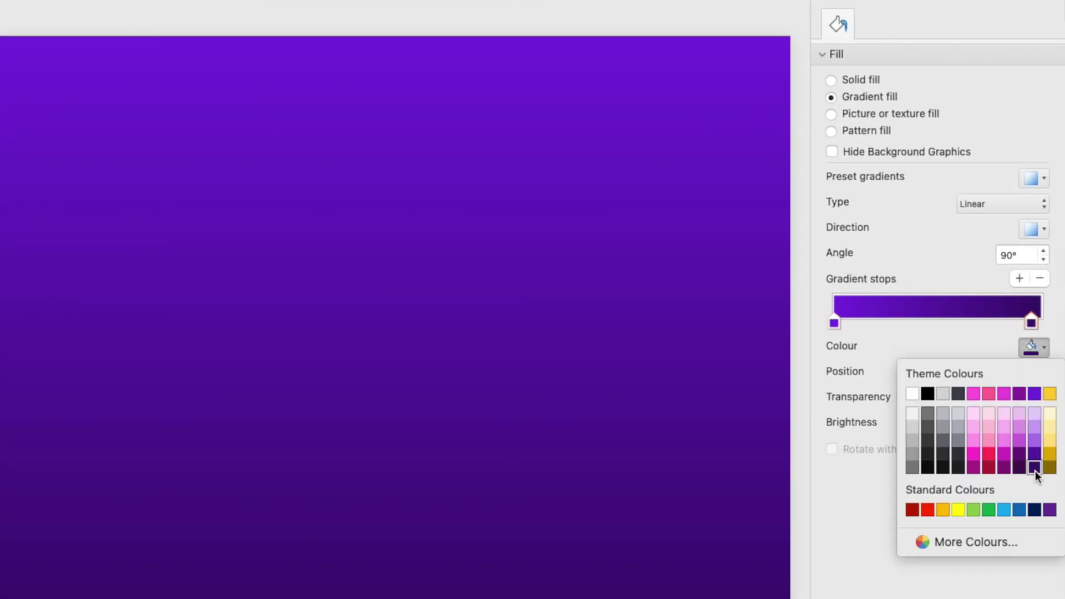
click(1043, 348)
click(835, 323)
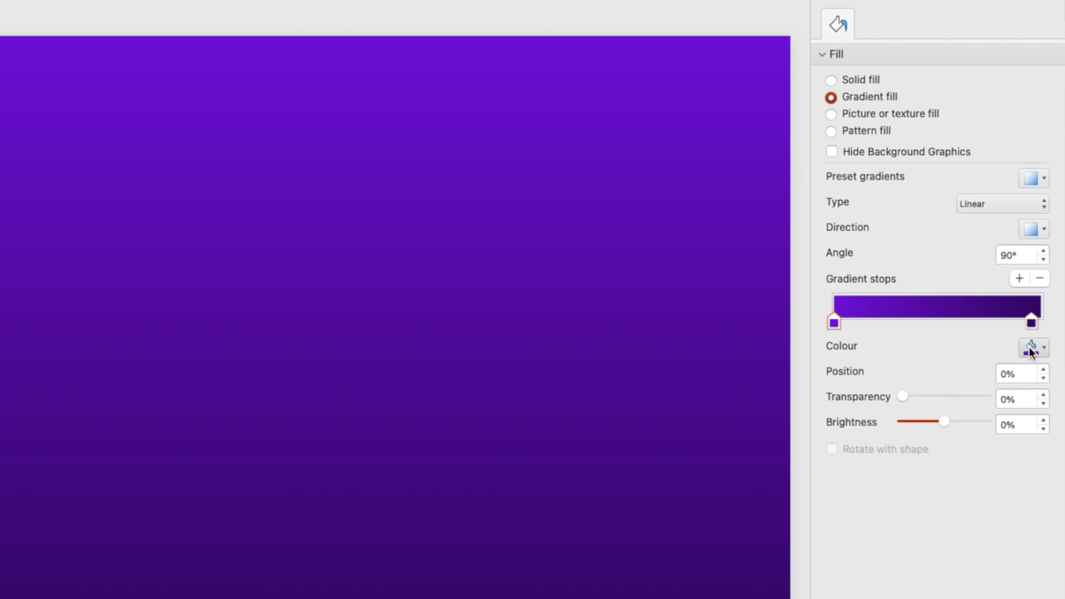
click(1030, 350)
click(1042, 347)
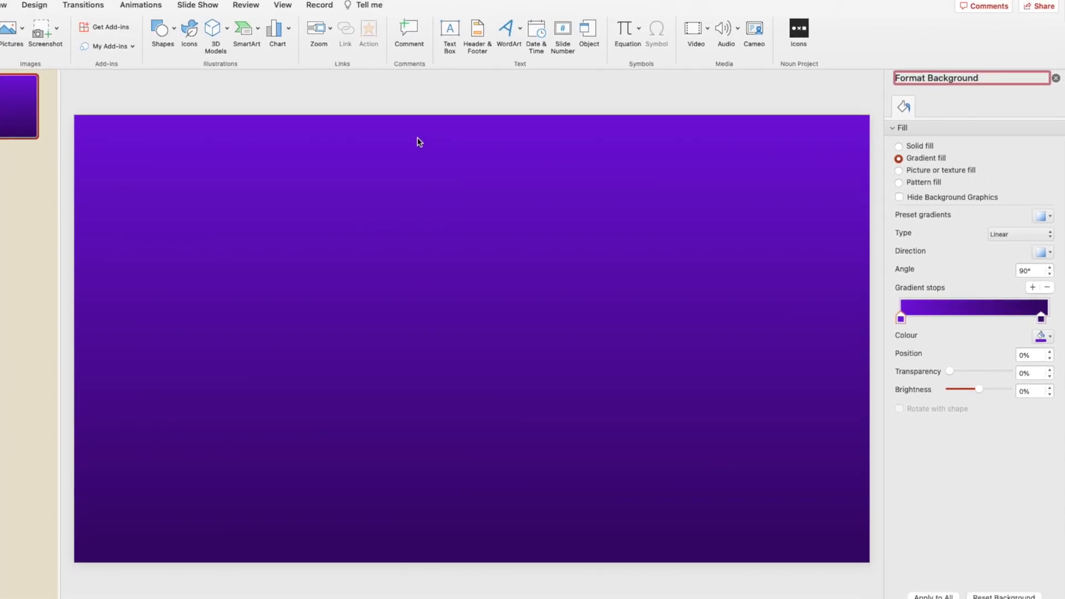
click(1057, 98)
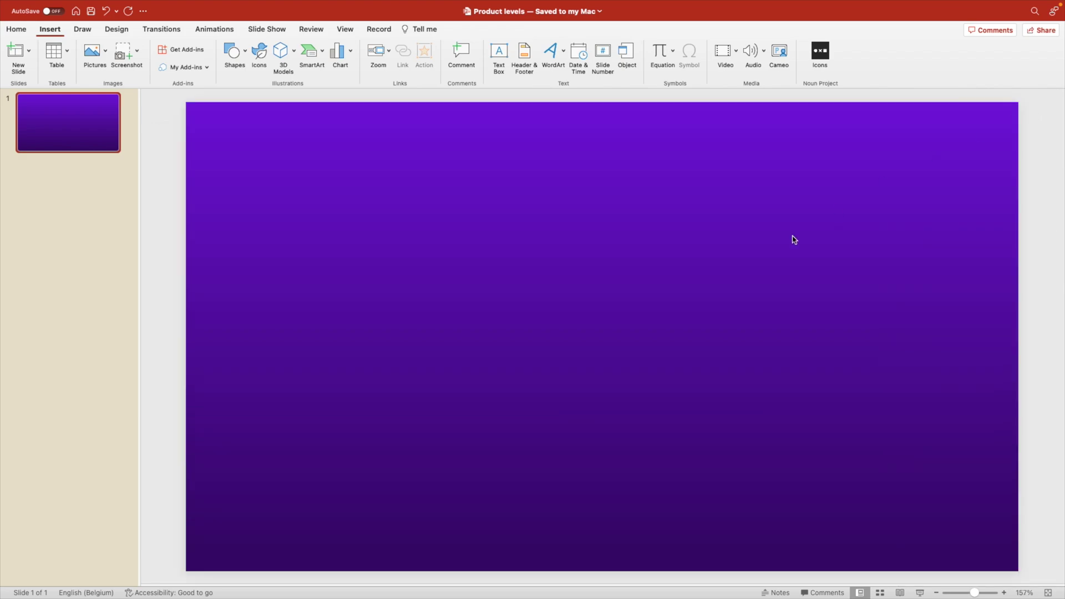
Step: Draw a tall rounded rectangle, about 8.33 by 5.56 cm, on the slide's left
click(240, 62)
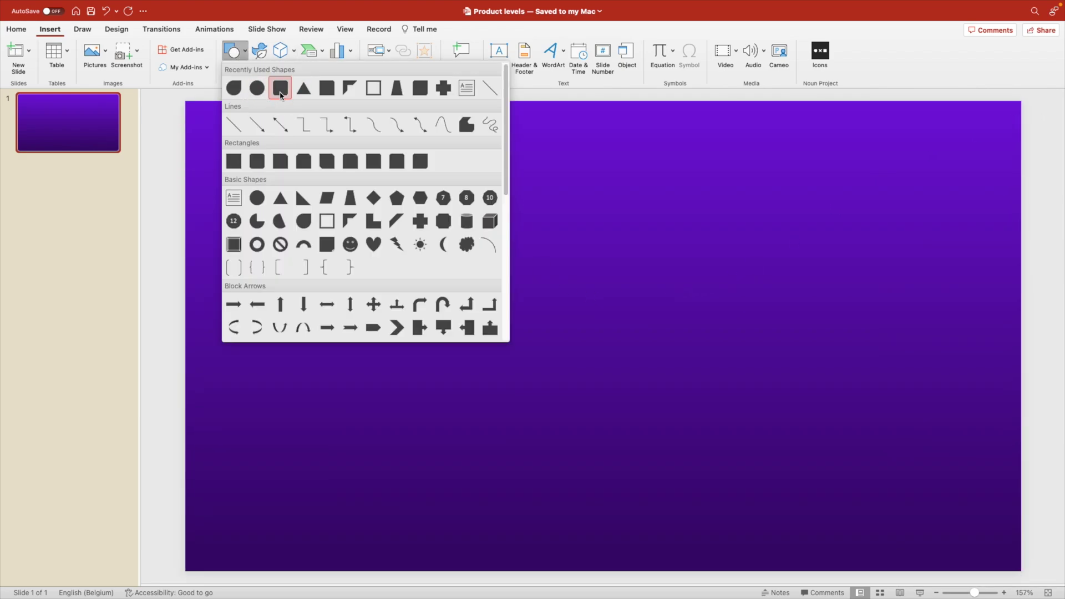
click(280, 89)
drag(371, 208, 503, 415)
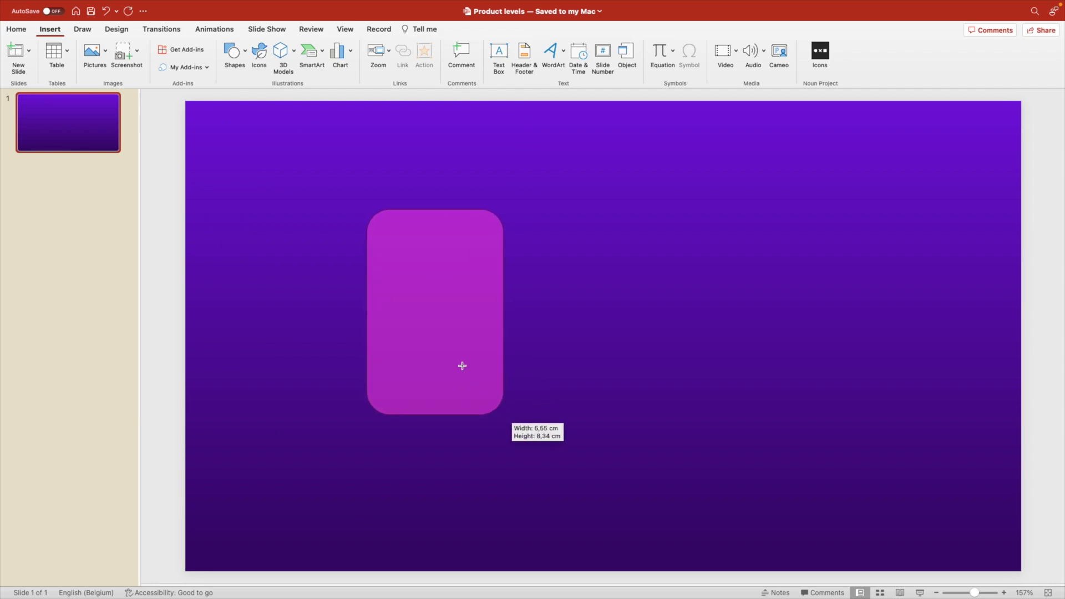
drag(462, 366, 469, 350)
Step: Give the card no outline and a white fill, and move it slightly lower
click(350, 51)
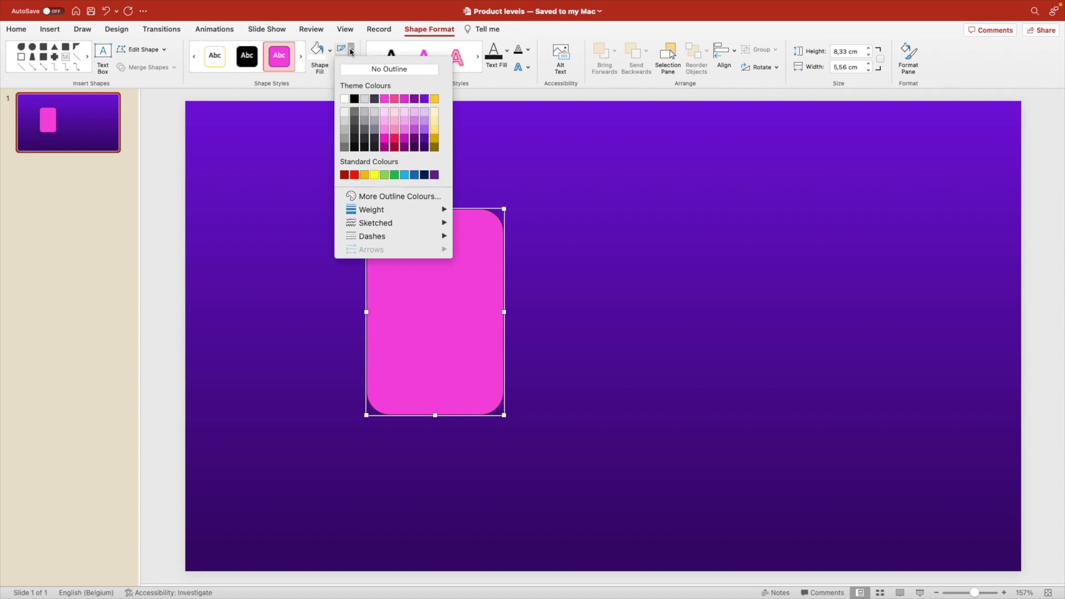
click(388, 69)
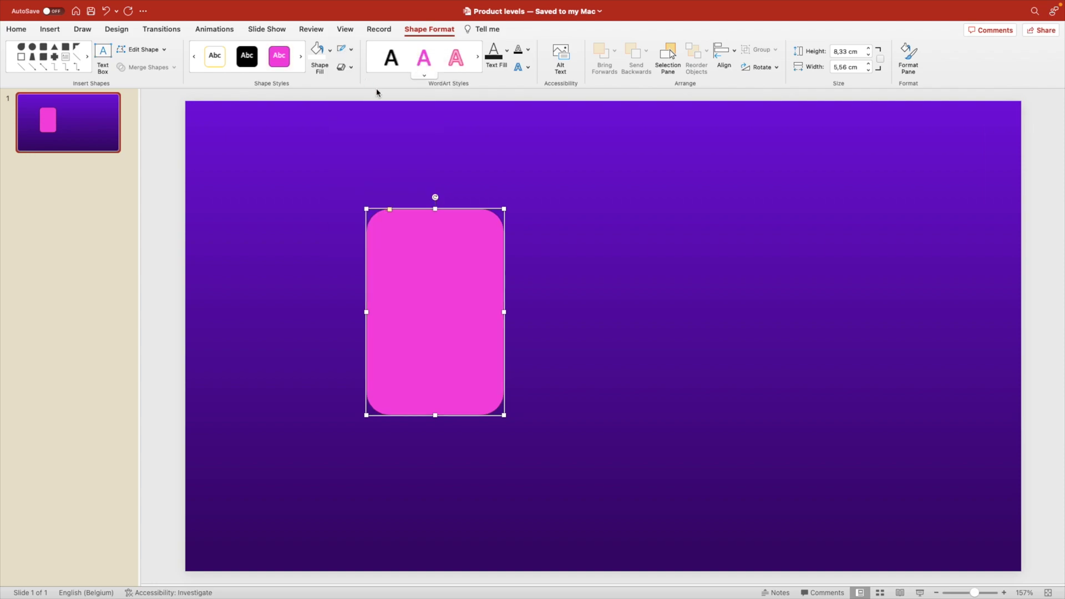
click(320, 52)
drag(427, 283, 437, 338)
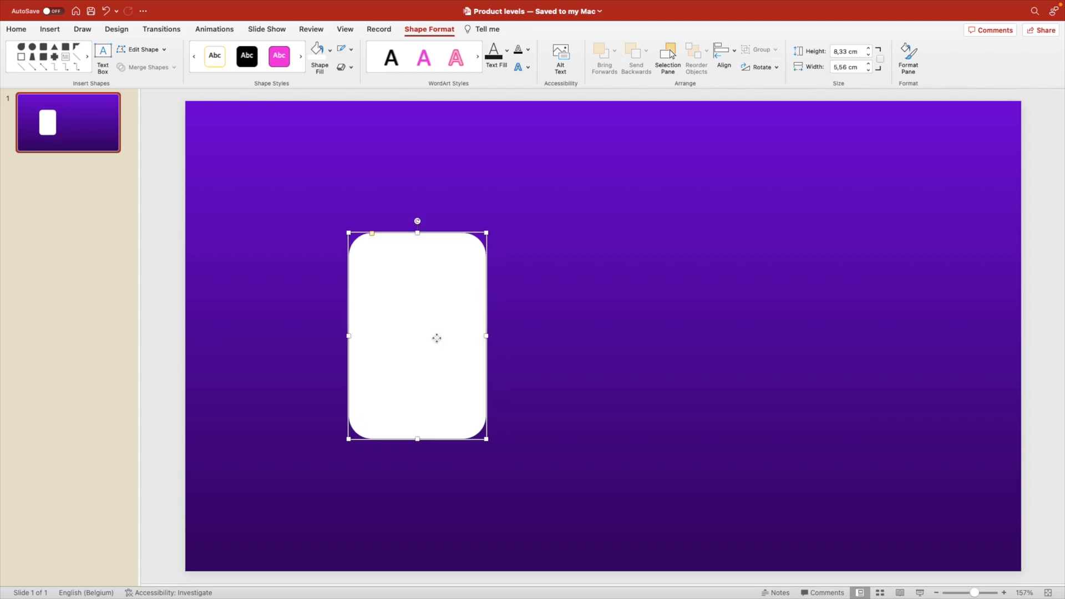
Step: Apply a gradient fill to the card with a white start stop and a Purple Accent 5 Lighter 80% end stop
right_click(407, 348)
click(460, 499)
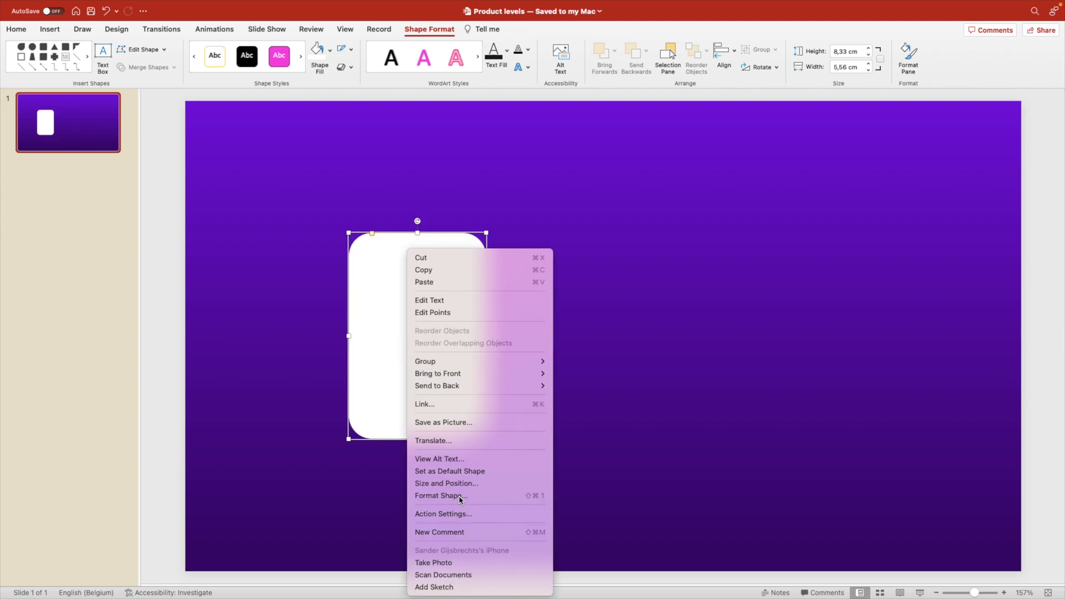
click(932, 201)
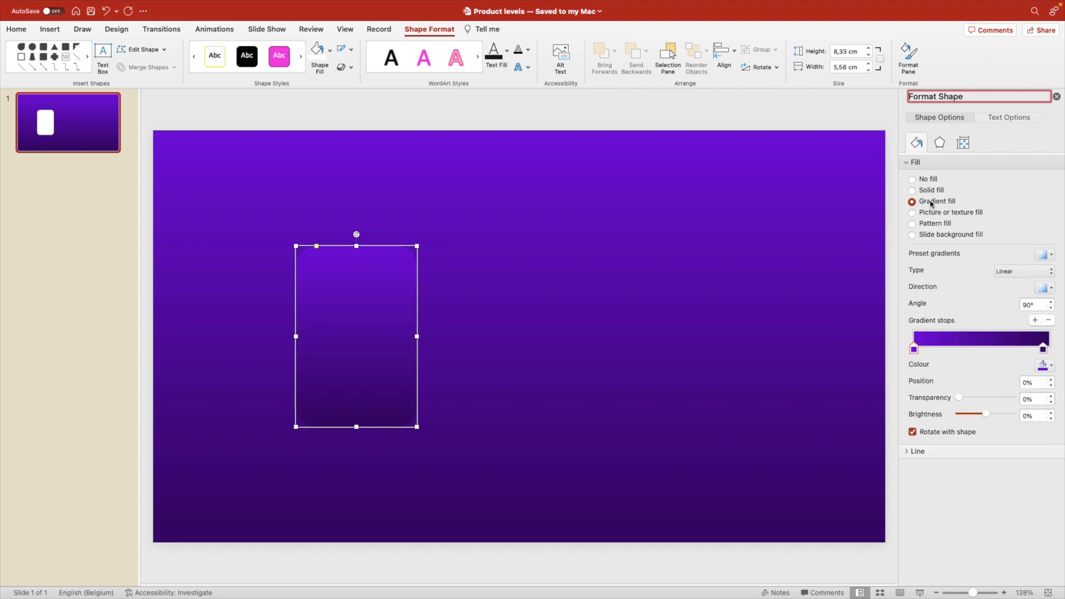
click(1043, 349)
click(1044, 365)
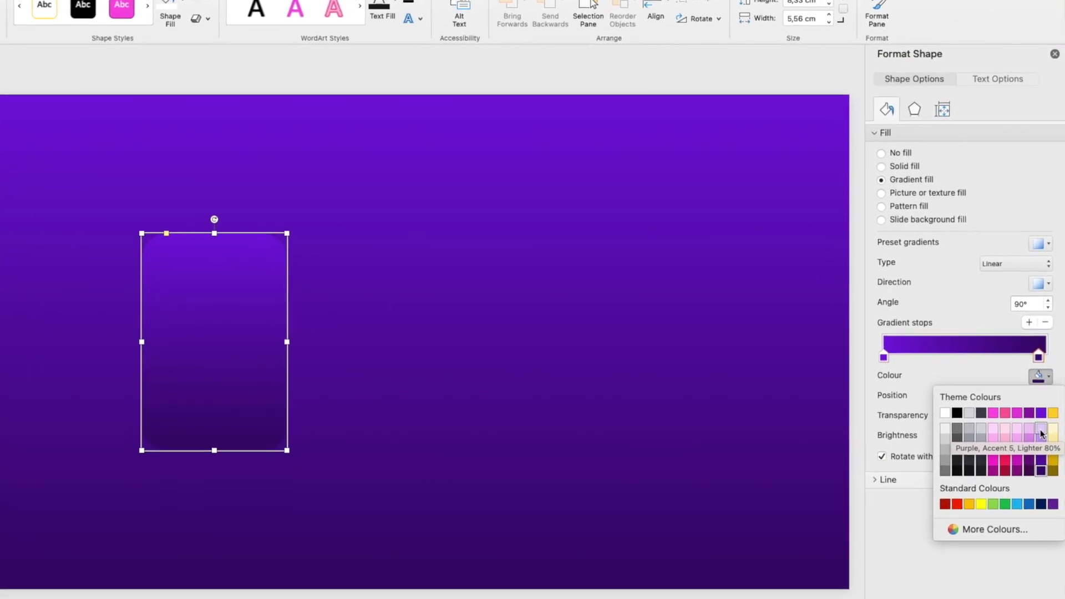
click(1033, 461)
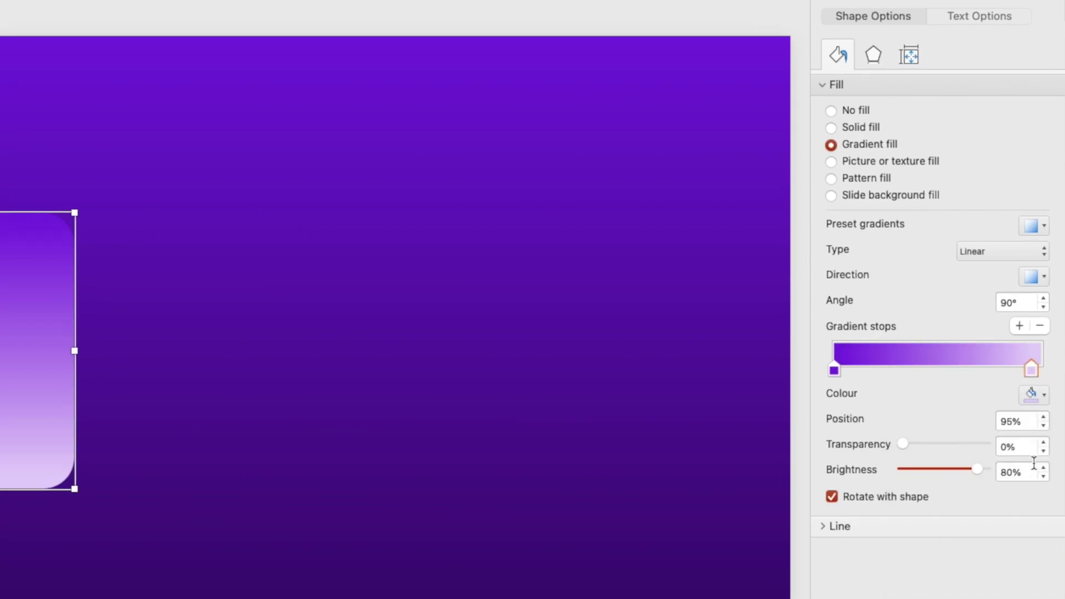
click(839, 371)
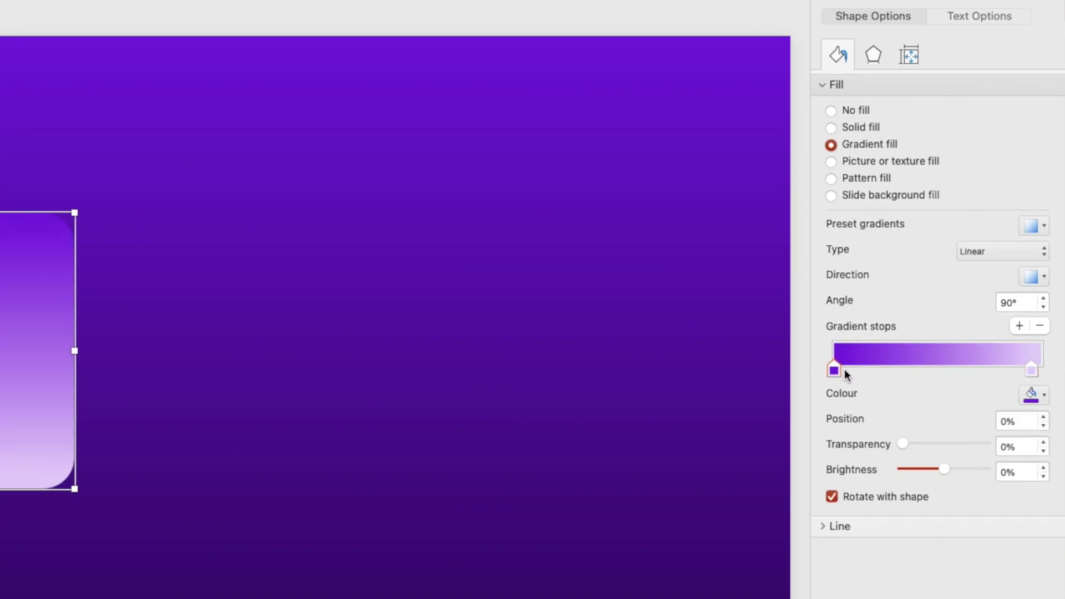
click(1033, 394)
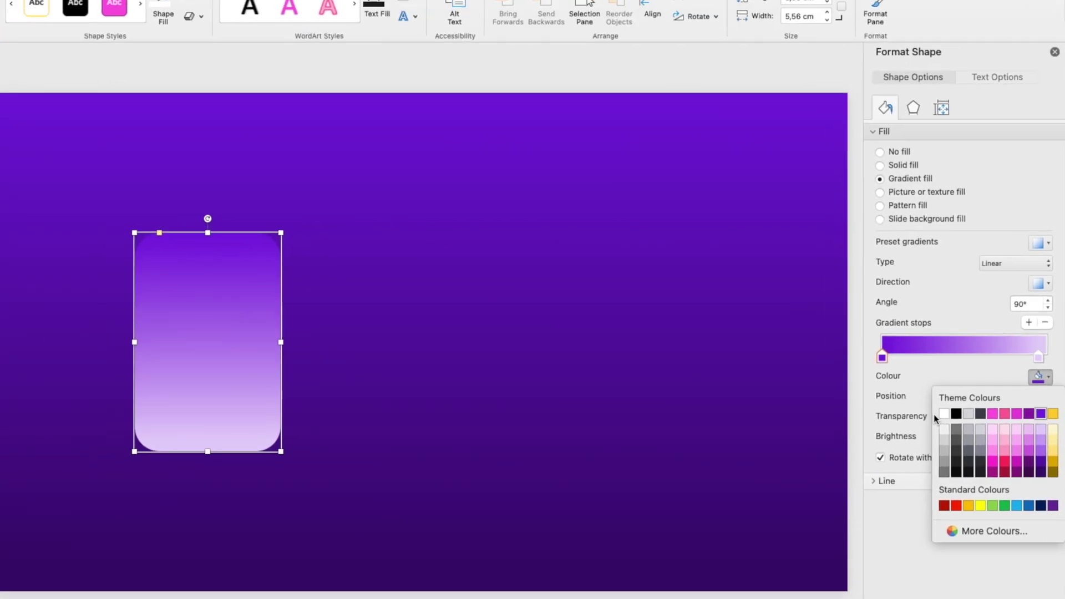
click(943, 414)
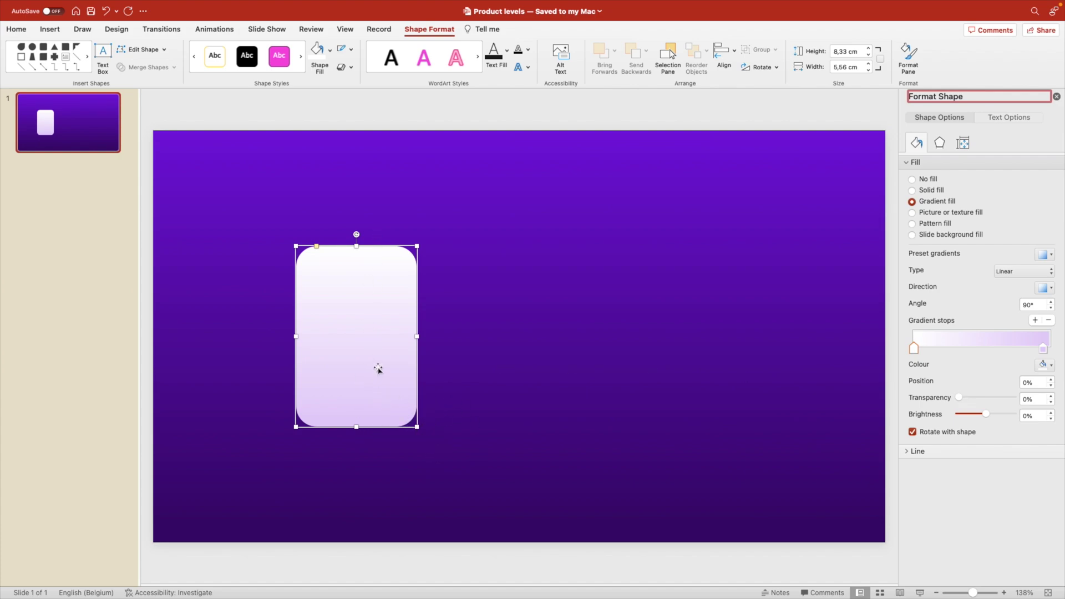
Step: Add a centre-aligned BASIC text box near the top of the card
click(463, 351)
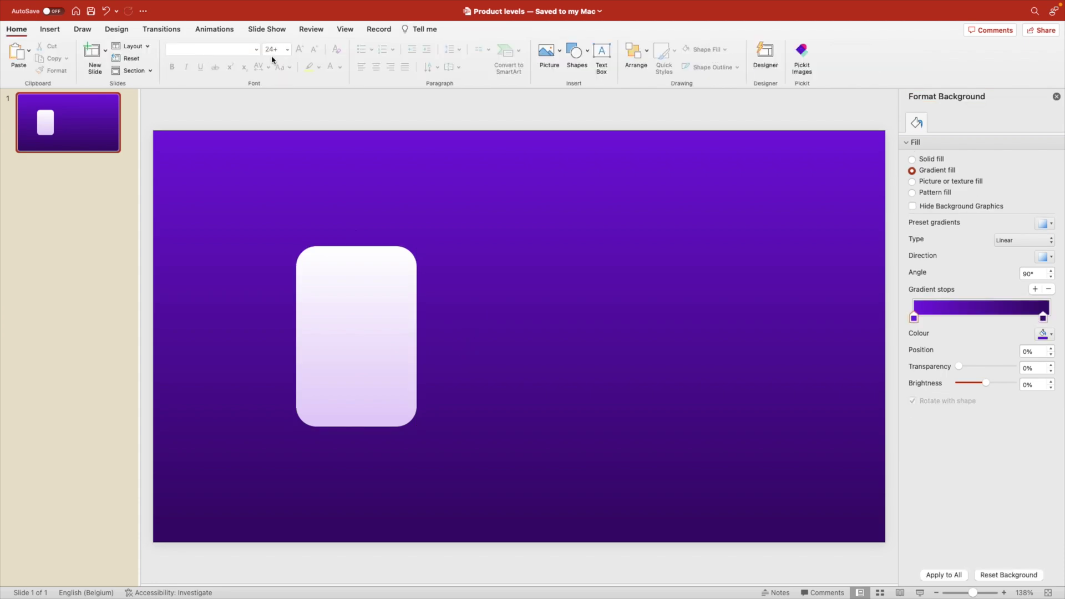
click(604, 56)
drag(309, 268, 402, 293)
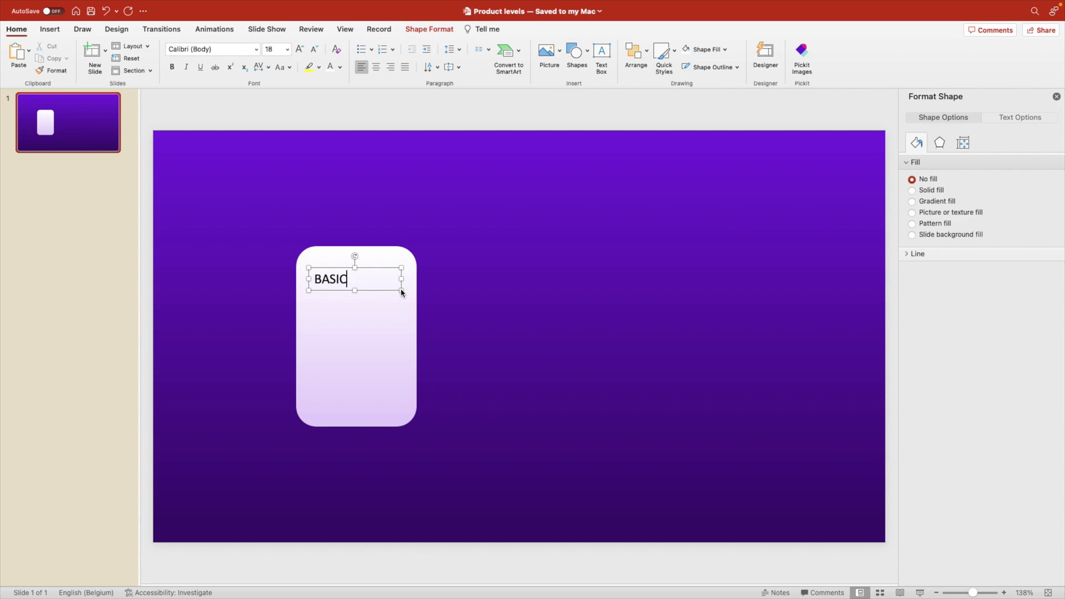
key(super+a)
click(377, 67)
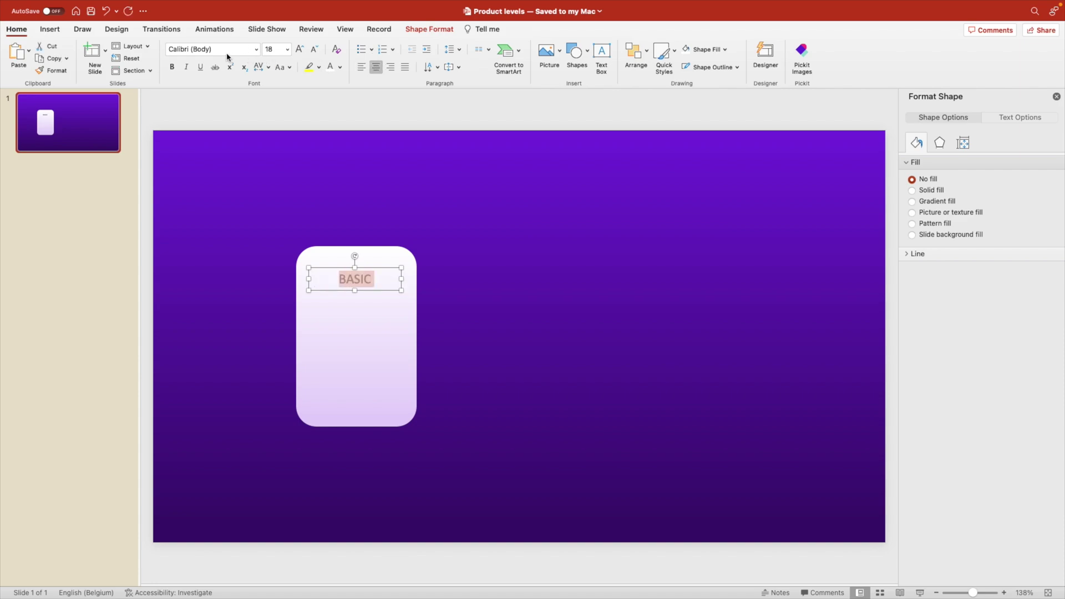
Step: Set the BASIC text to Avenir Next Ultra Light
click(228, 52)
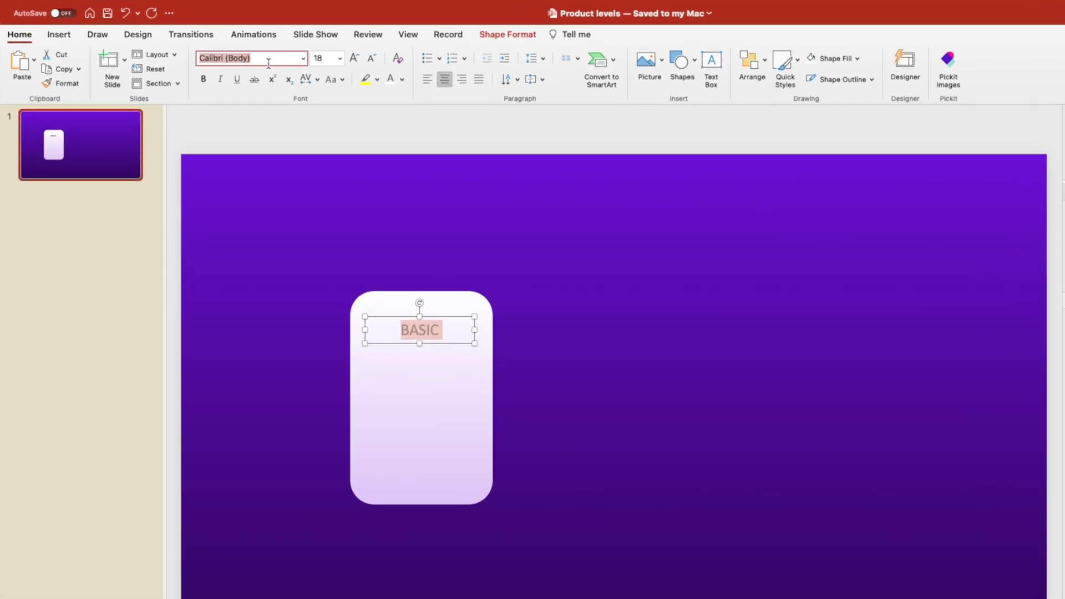
text(Avenir Next)
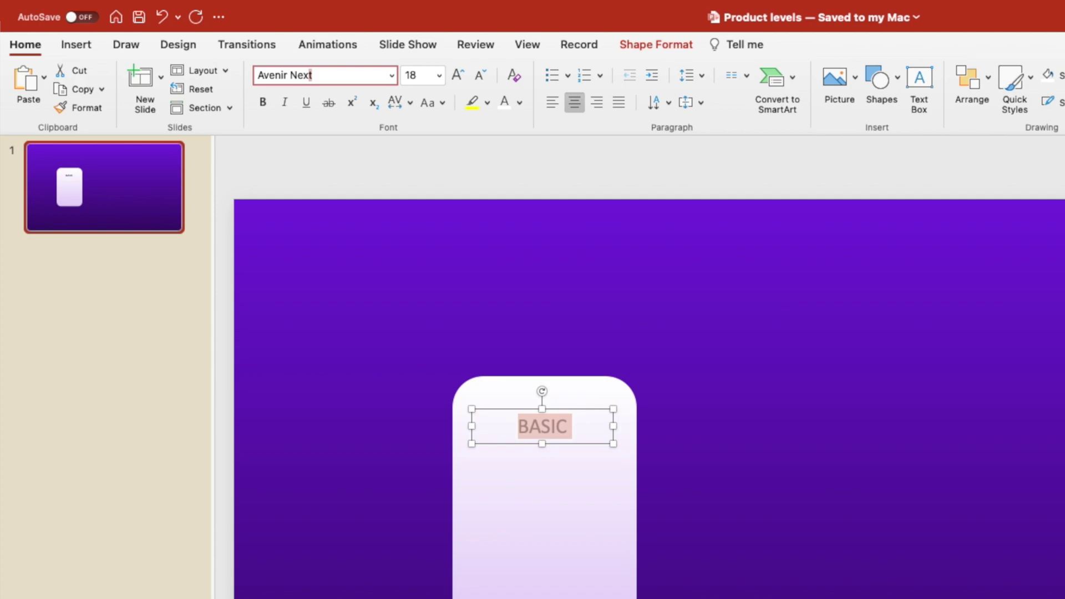
key(Return)
click(392, 75)
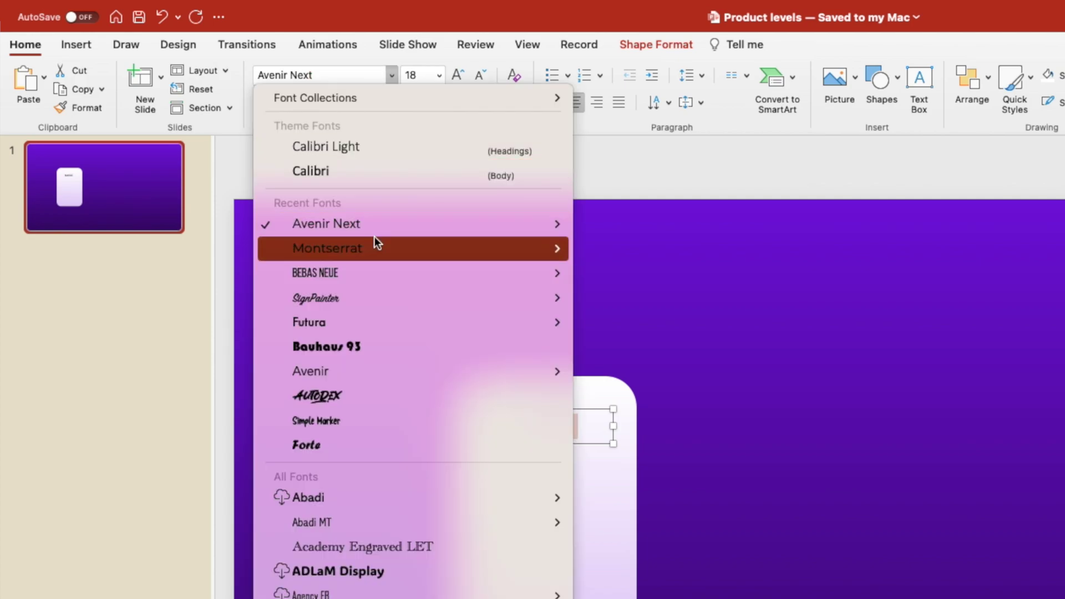
mouse_move(379, 228)
click(625, 261)
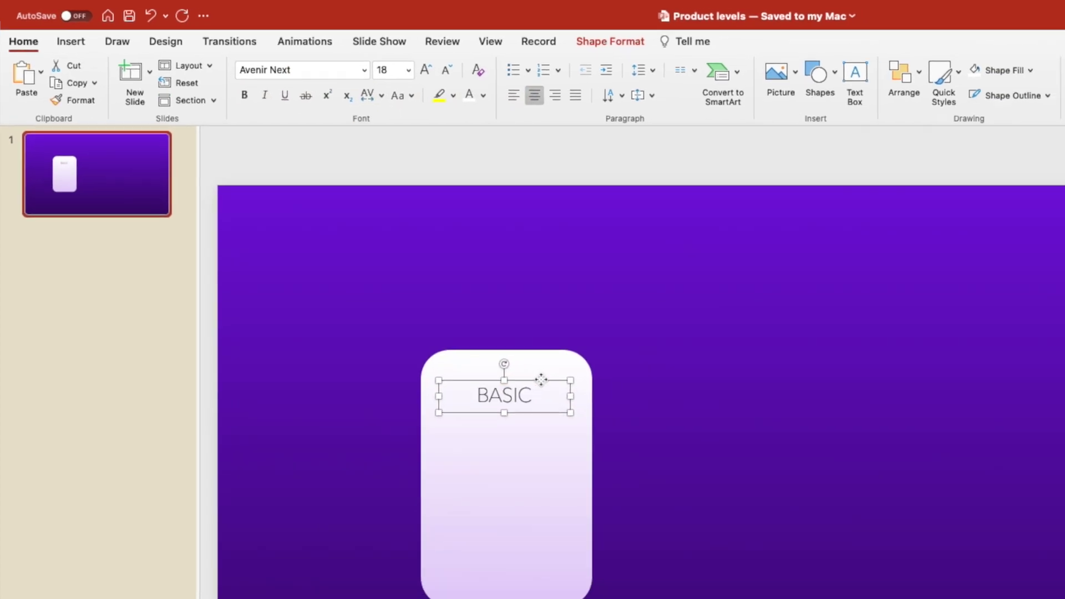
Step: Align the BASIC text box centred with the card
key(super+a)
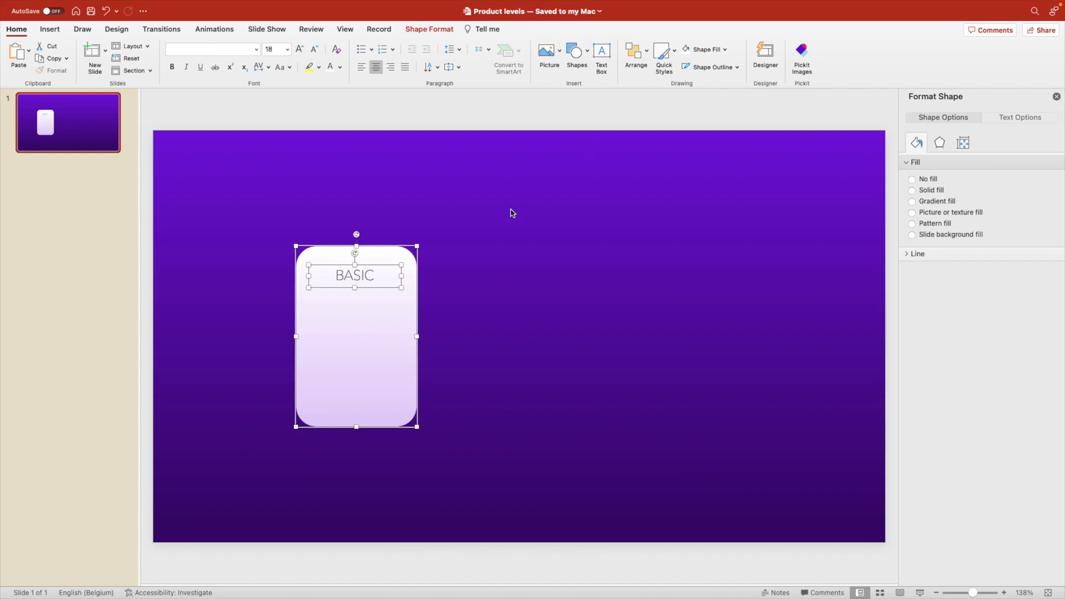
click(636, 53)
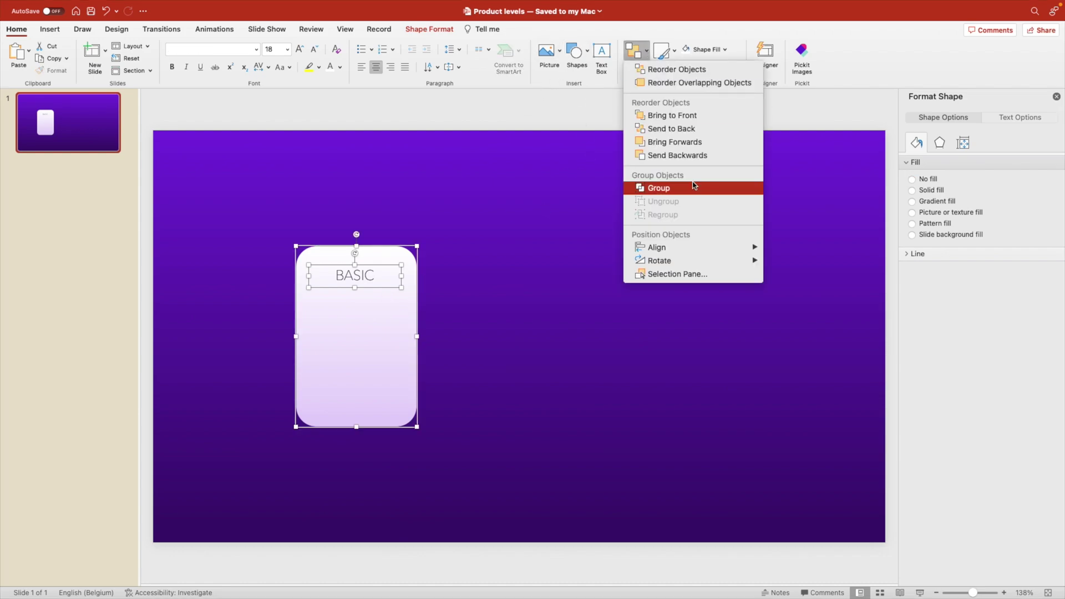
mouse_move(703, 248)
click(799, 263)
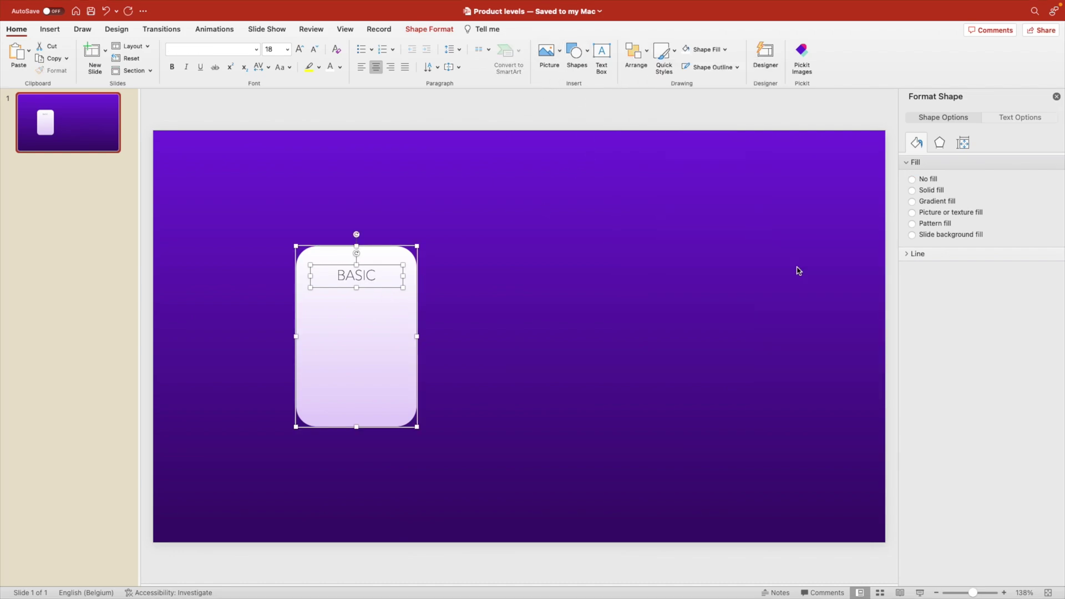
Step: Copy the BASIC text box lower on the card and change its text to $10
click(433, 236)
click(367, 280)
drag(375, 287, 309, 347)
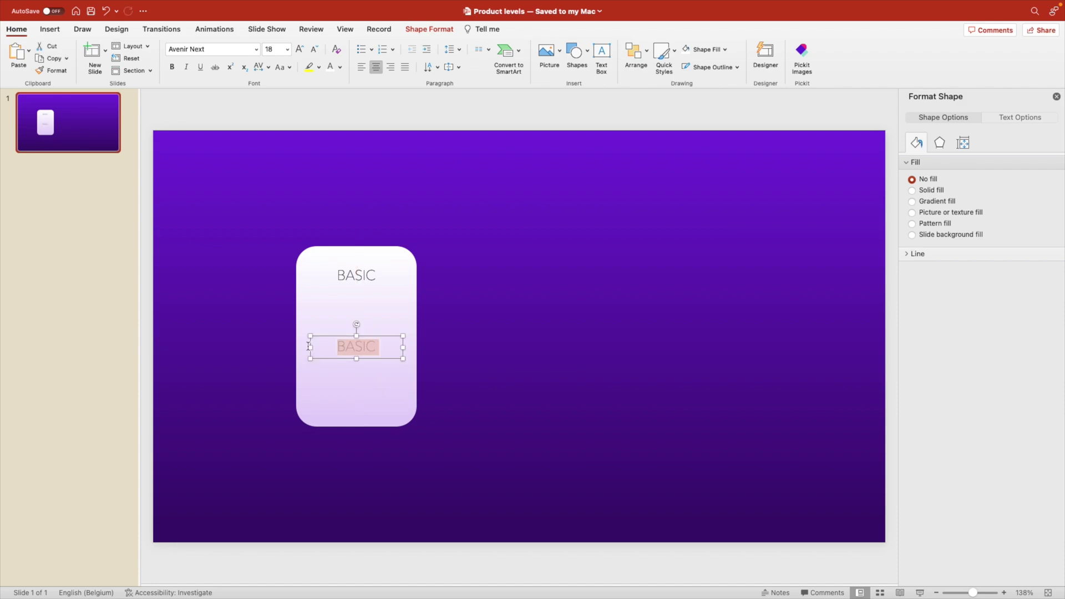
text($10)
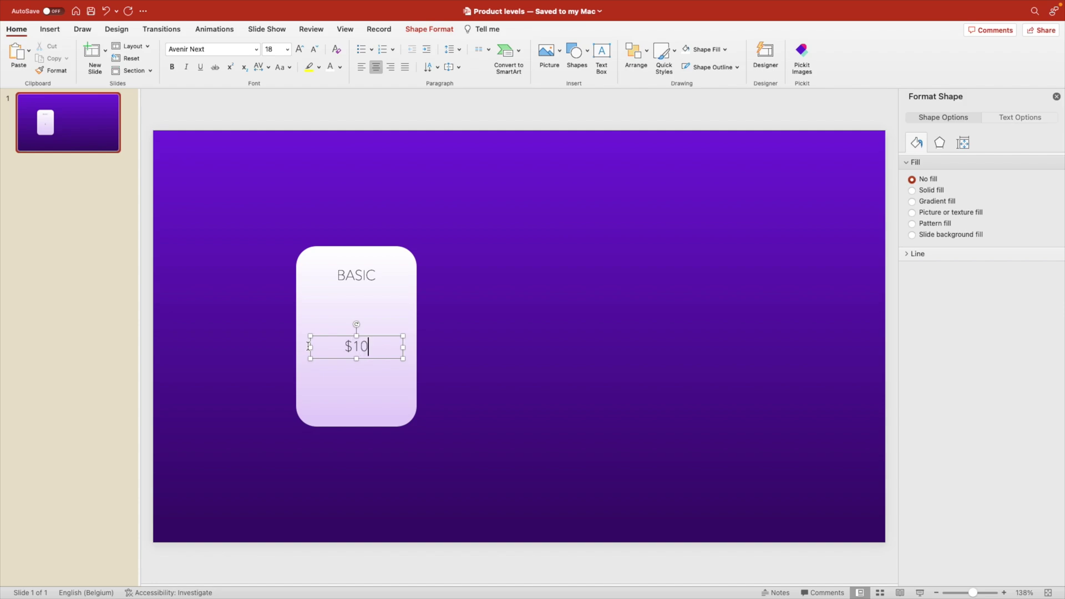
Step: Make the $10 price Avenir Next Bold, purple, and enlarged to 40 pt
triple_click(309, 347)
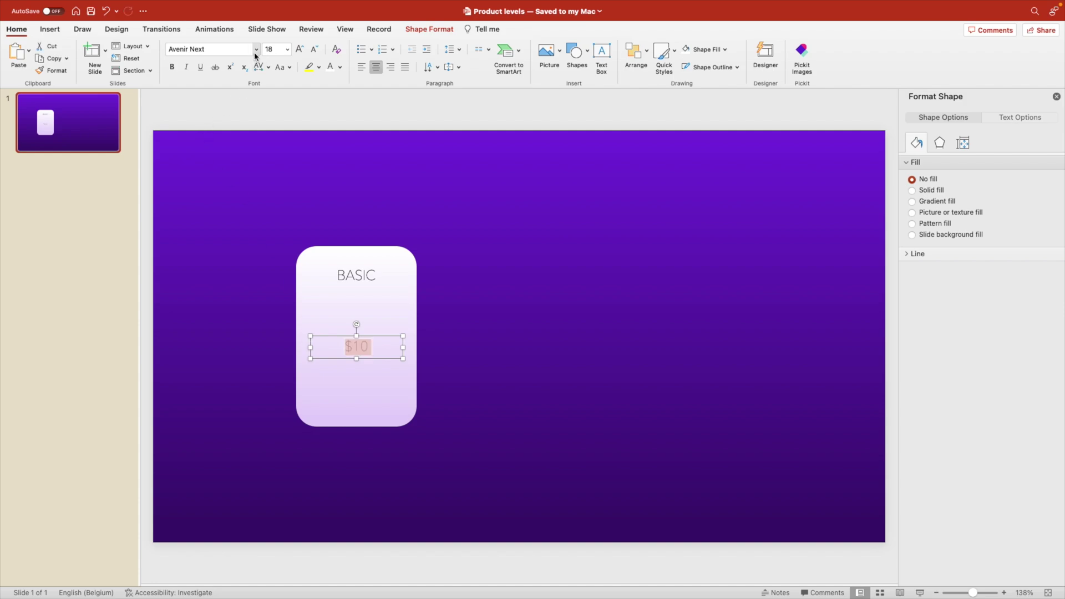
click(257, 48)
mouse_move(249, 149)
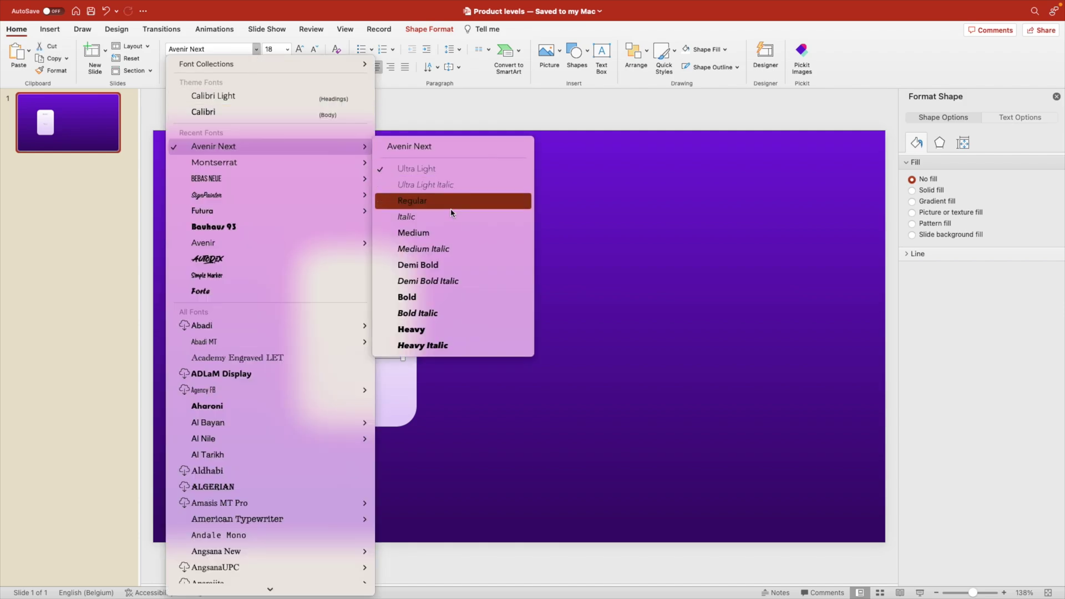
click(438, 305)
click(342, 67)
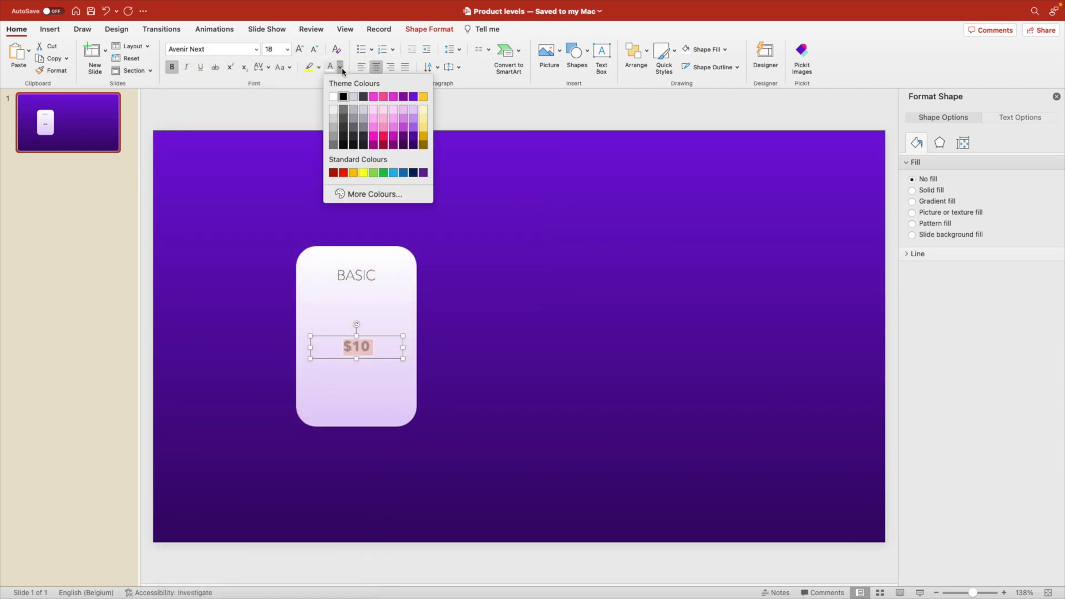
click(415, 100)
click(299, 48)
click(300, 49)
click(299, 48)
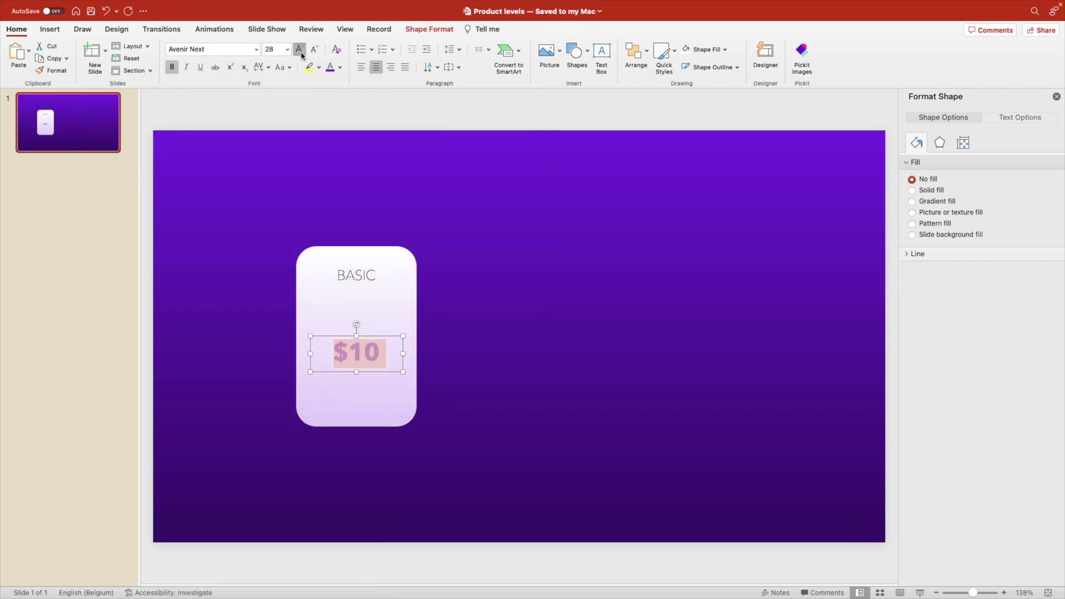
click(299, 49)
click(300, 48)
click(300, 49)
Step: Recolour the $10 price dark purple
click(523, 314)
click(364, 343)
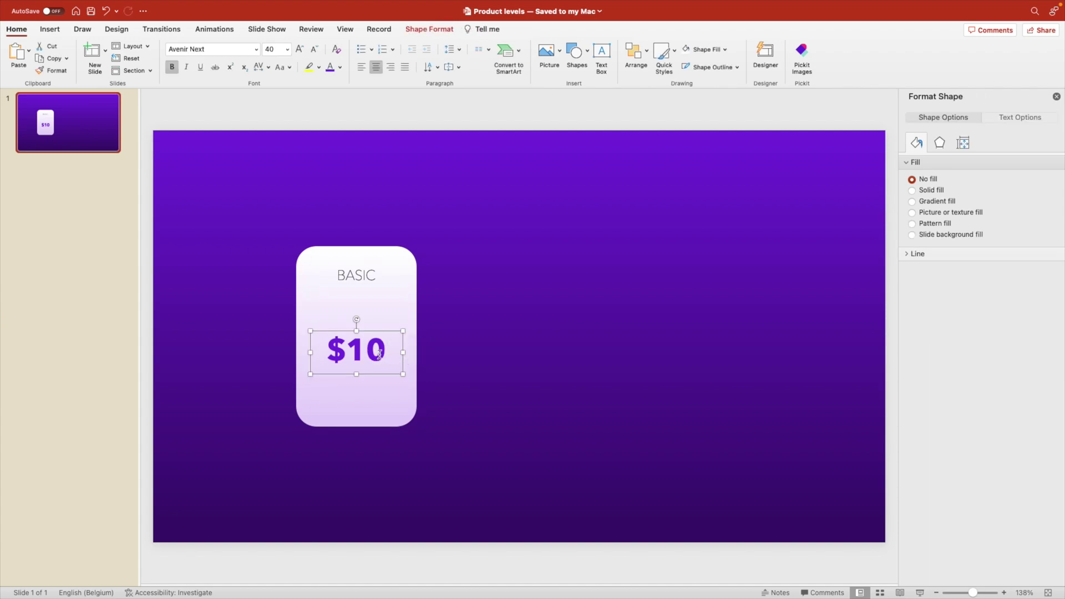
drag(335, 357, 392, 361)
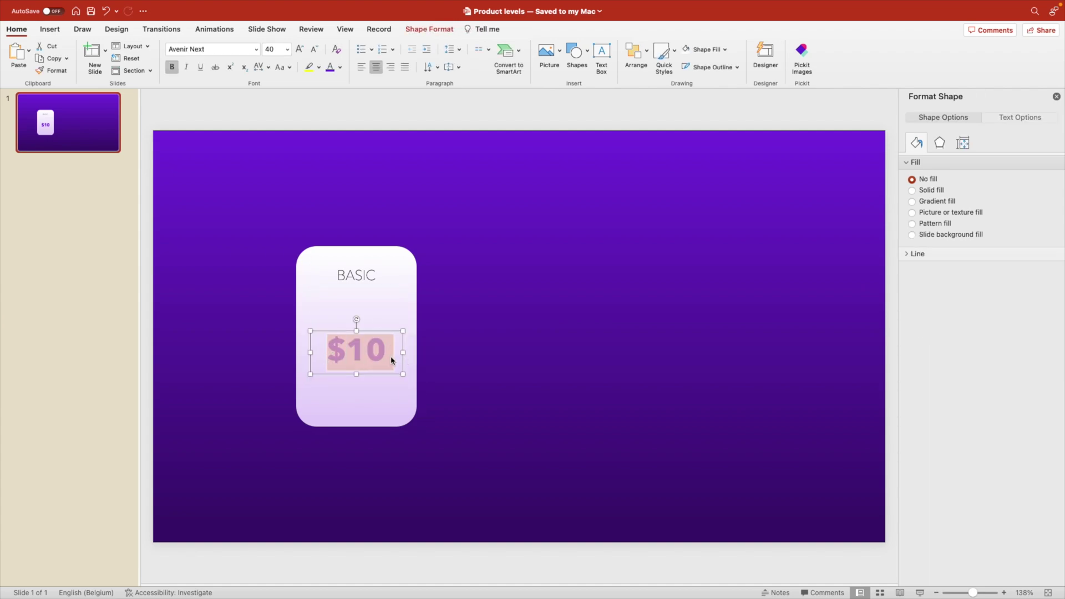
click(340, 67)
click(416, 139)
click(464, 265)
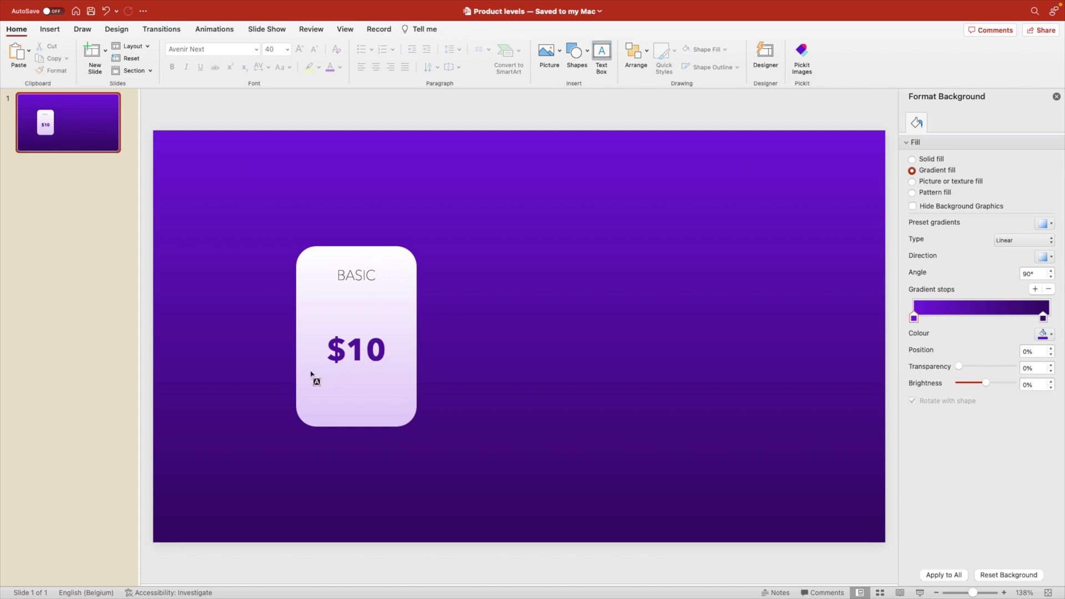
Step: Add a 9-pt Lorem ipsum description box under $10, widened to fit the card
drag(310, 374, 403, 418)
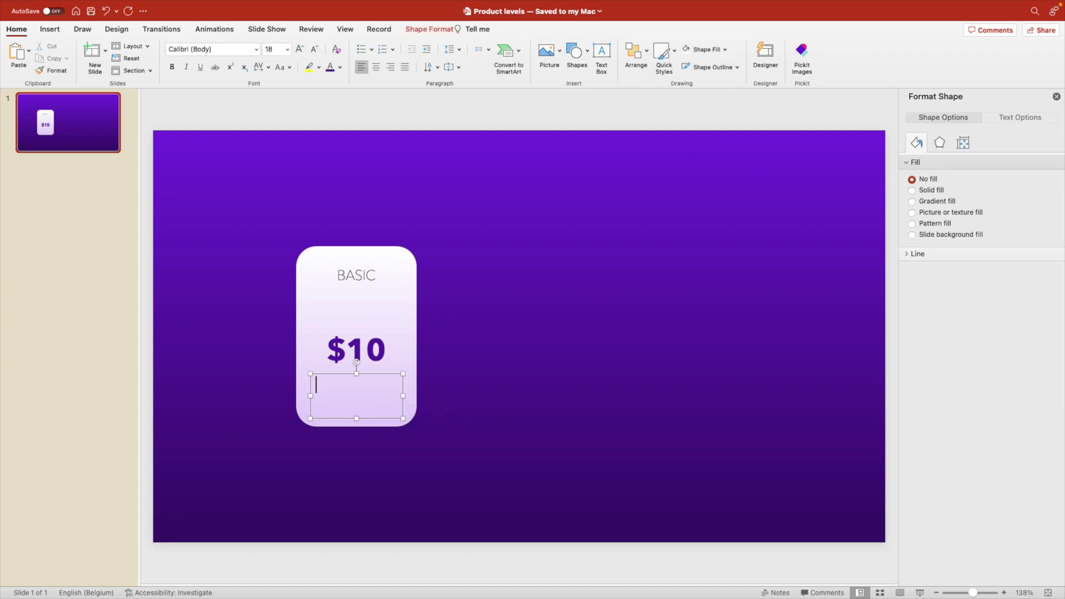
key(super+v)
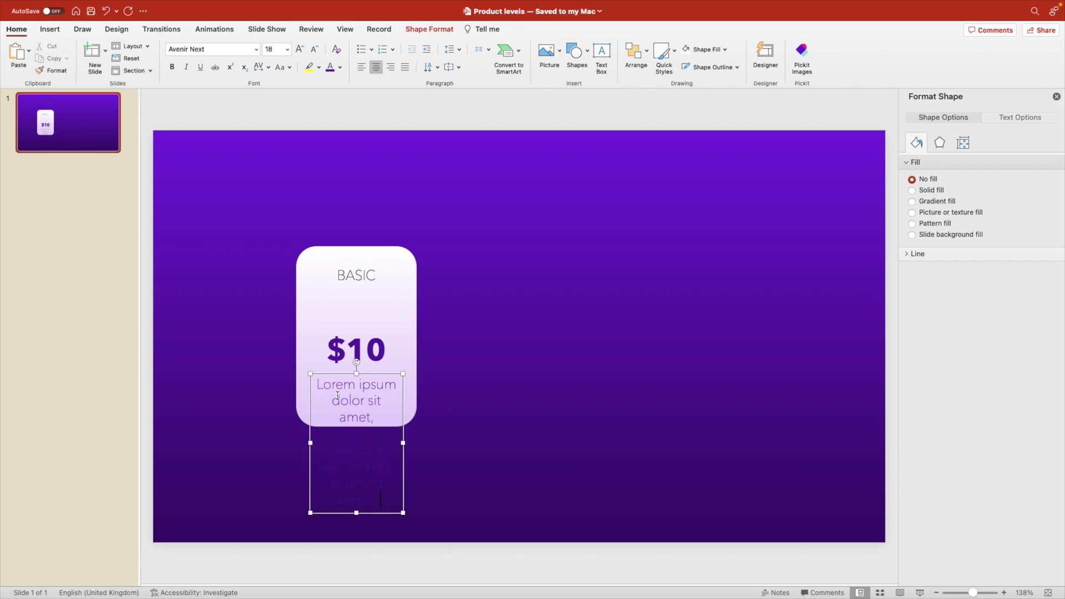
key(super+a)
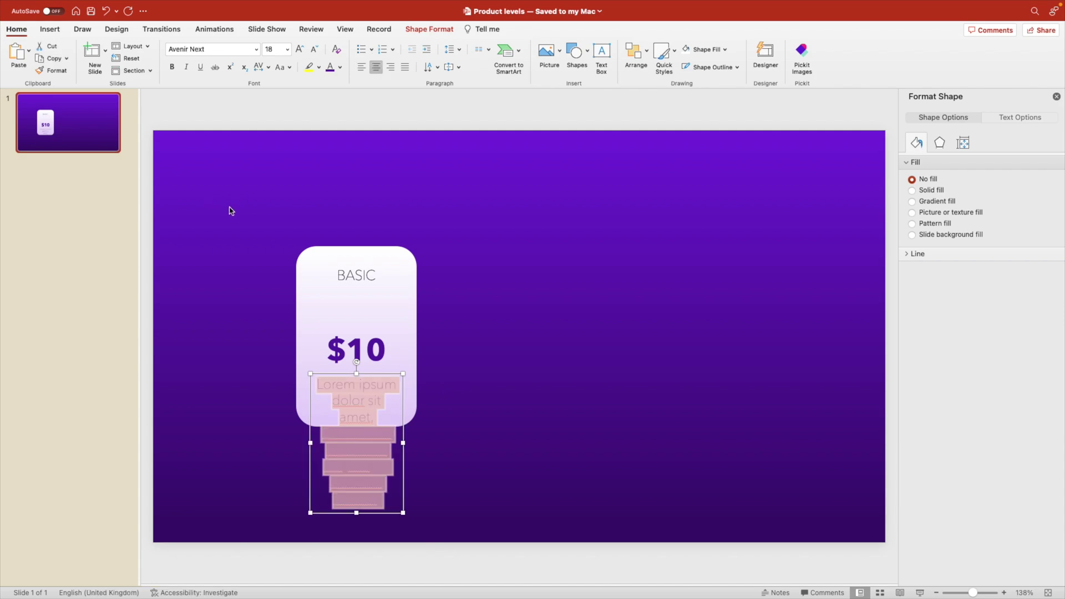
click(314, 49)
click(313, 49)
click(314, 49)
click(314, 49)
click(487, 307)
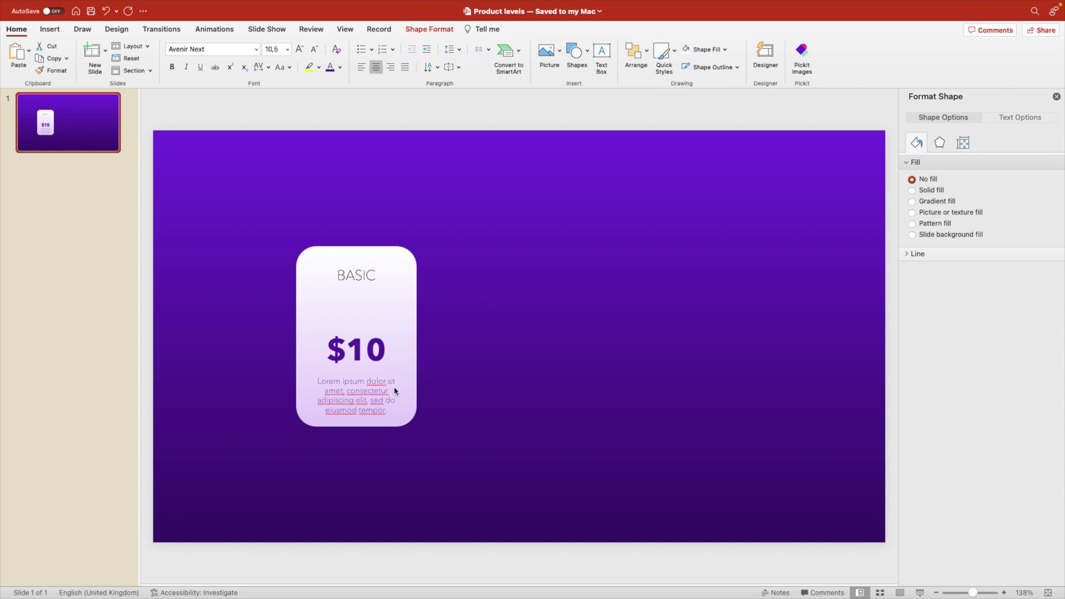
click(368, 400)
click(314, 50)
drag(403, 395, 408, 395)
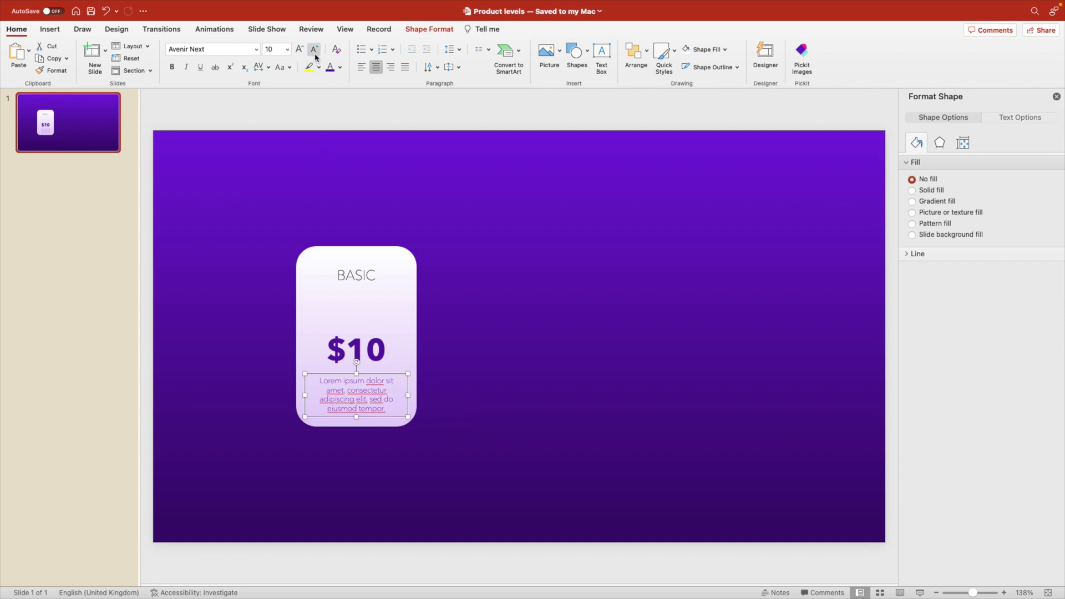
click(314, 50)
click(376, 366)
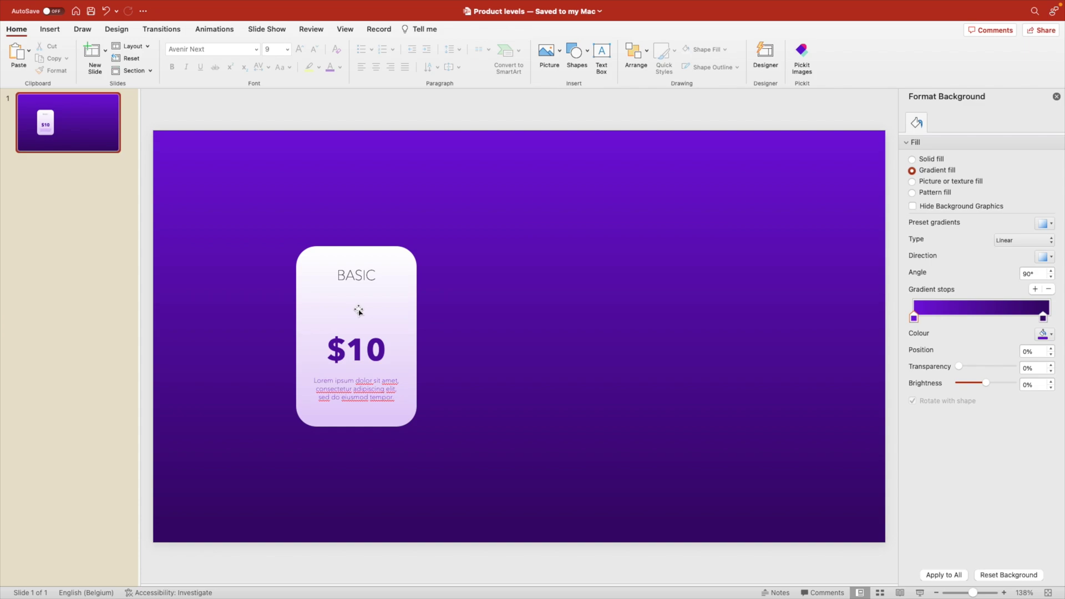
Step: Paste four money icons and place them along the top of the slide
click(49, 30)
click(259, 56)
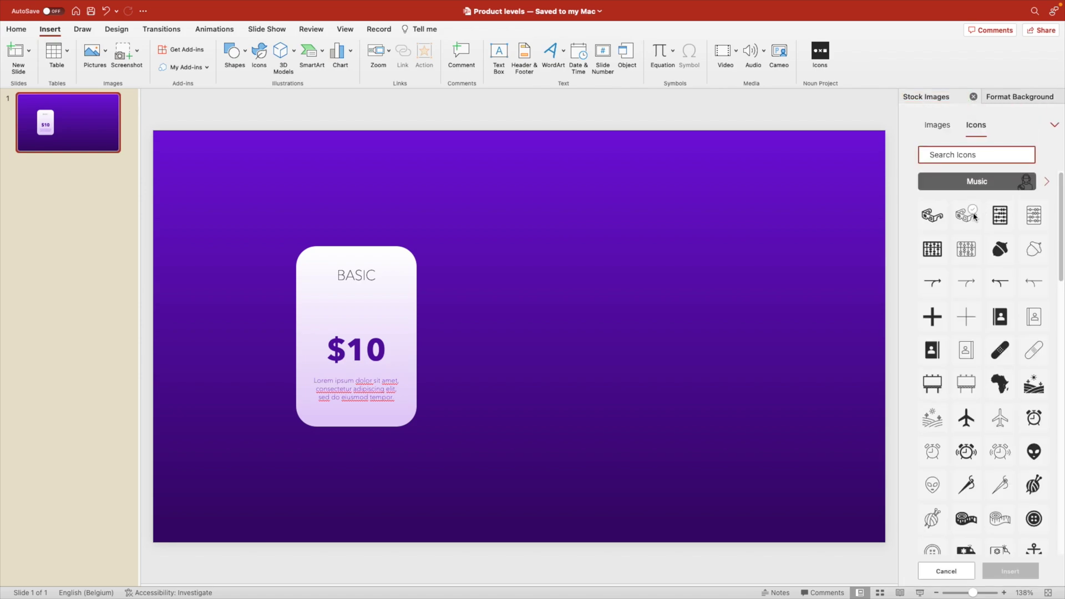
click(974, 97)
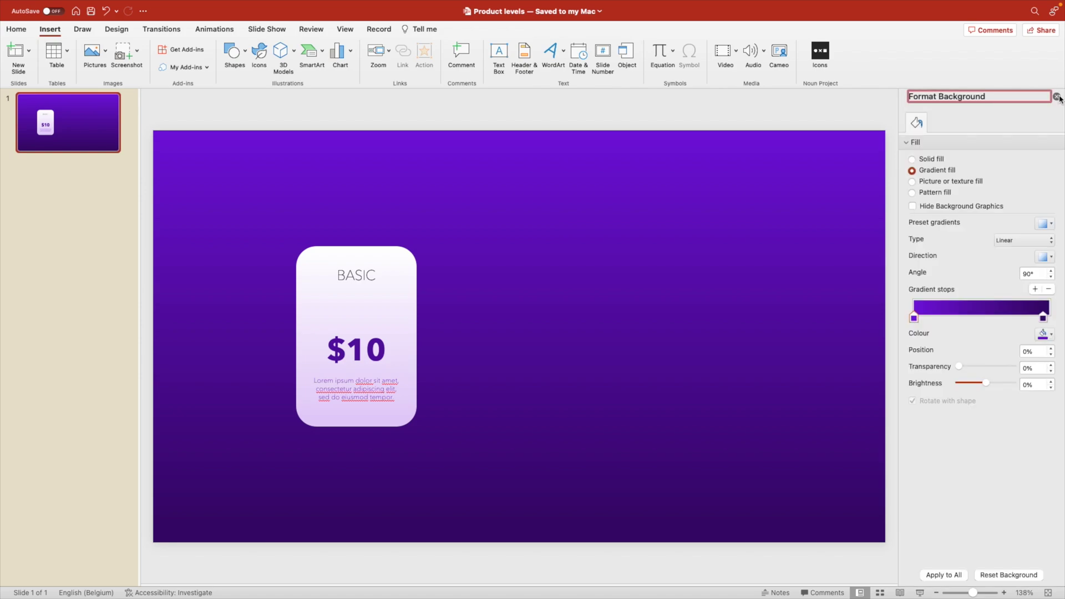
click(1057, 96)
key(super+v)
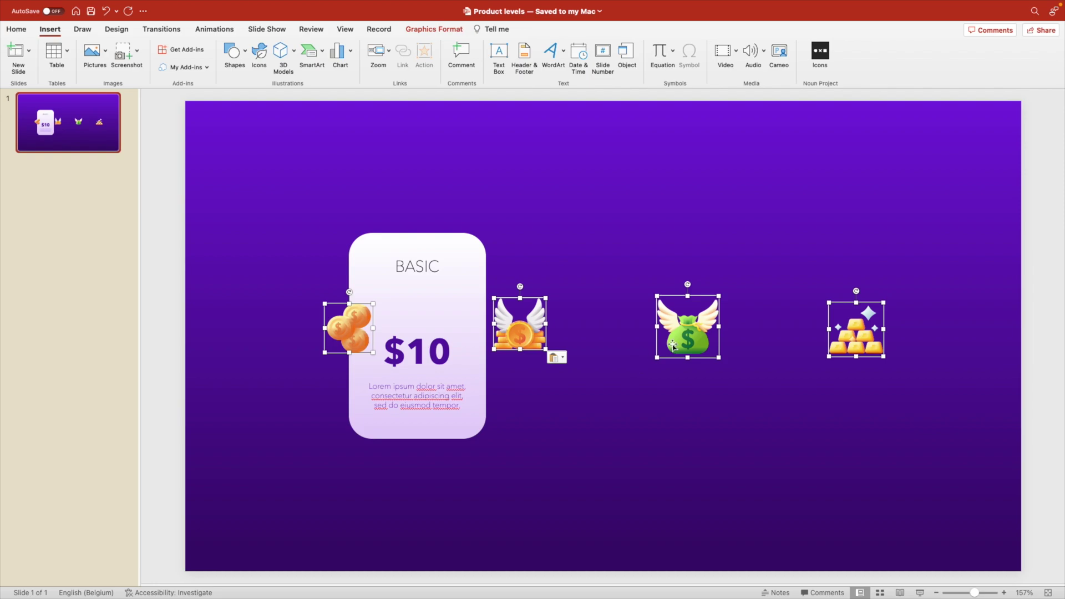
drag(680, 338, 680, 192)
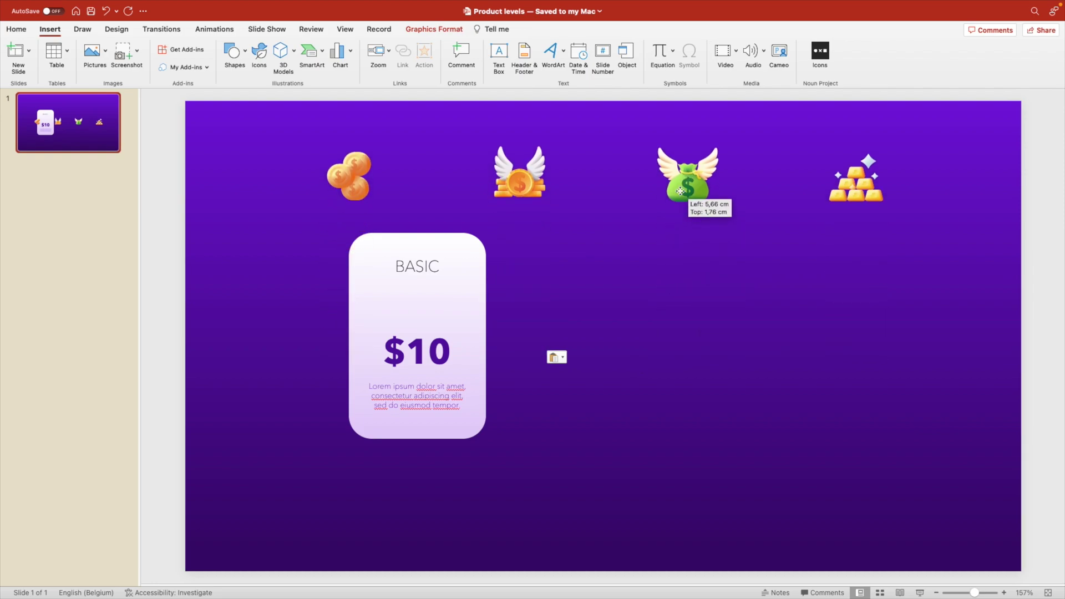
click(688, 278)
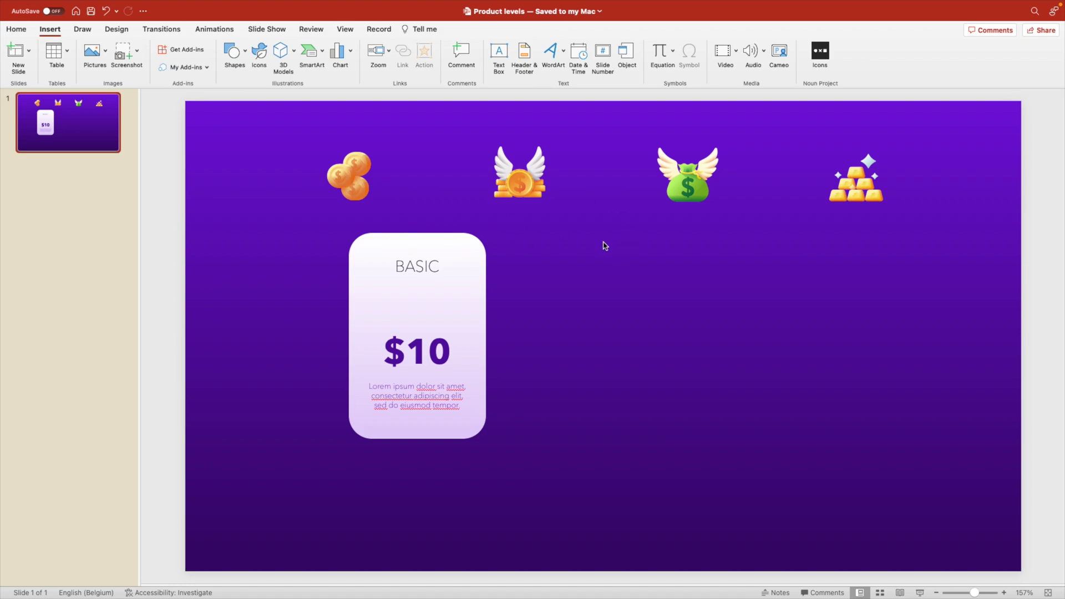
Step: Move the coins icon onto the BASIC card and select all the card's parts
drag(340, 175, 406, 300)
click(490, 366)
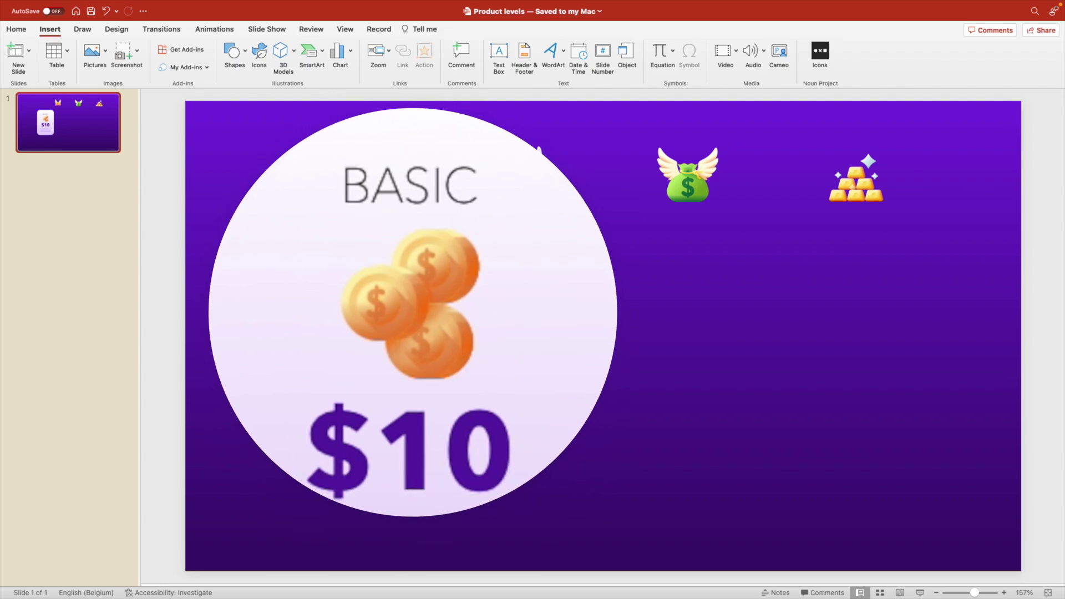
drag(331, 219, 425, 431)
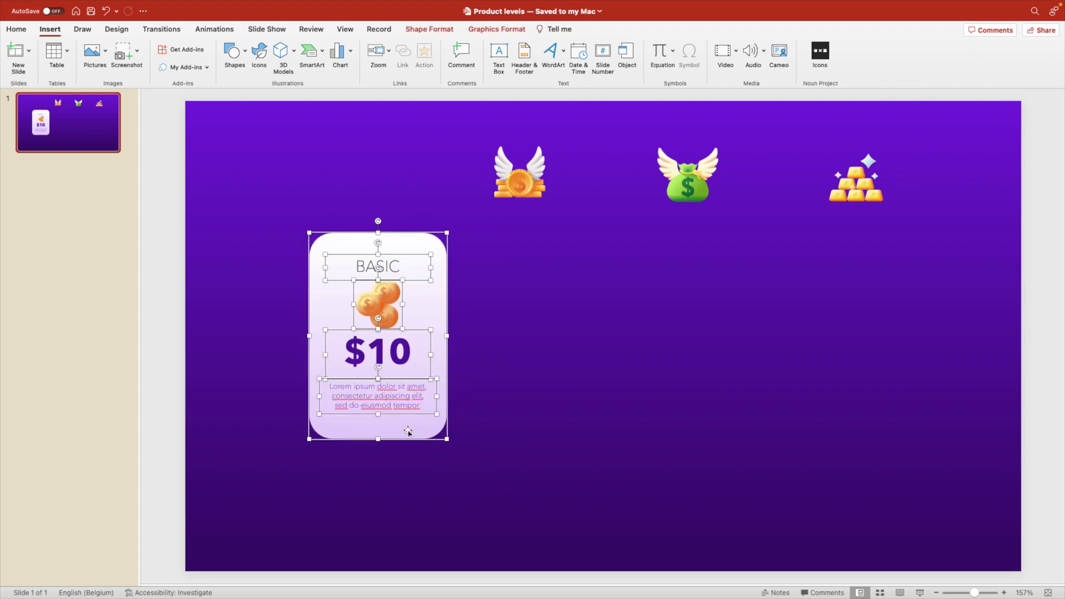
Step: Group the card's parts, duplicate it into four cards, and select all of them
key(super+alt+g)
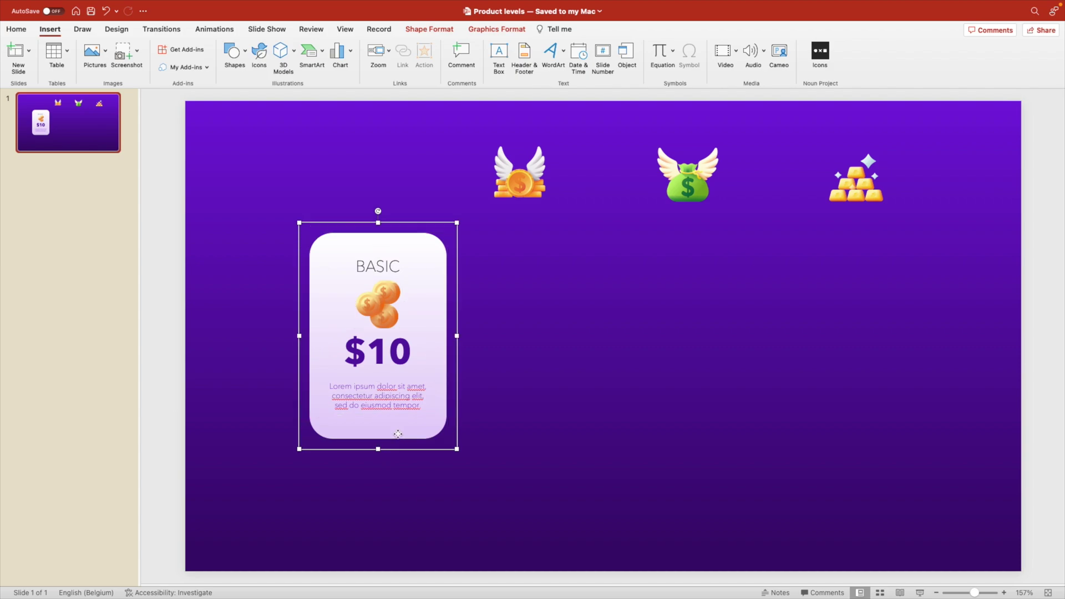
drag(398, 433, 876, 427)
shift+click(773, 421)
shift+click(527, 409)
shift+click(411, 405)
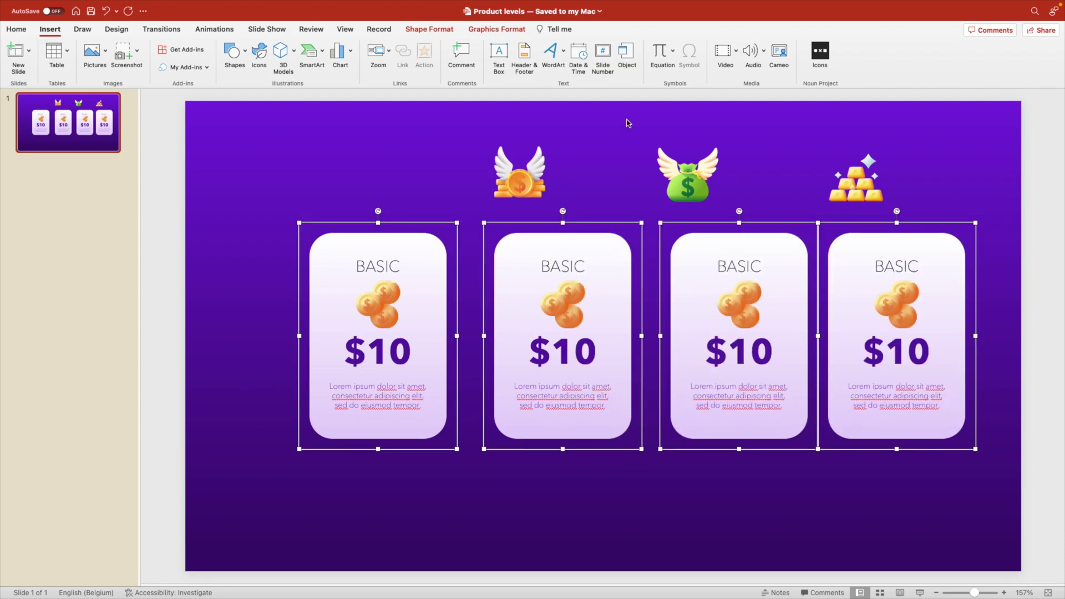
Step: Distribute the four cards horizontally, group them, and centre the row on the slide
click(454, 31)
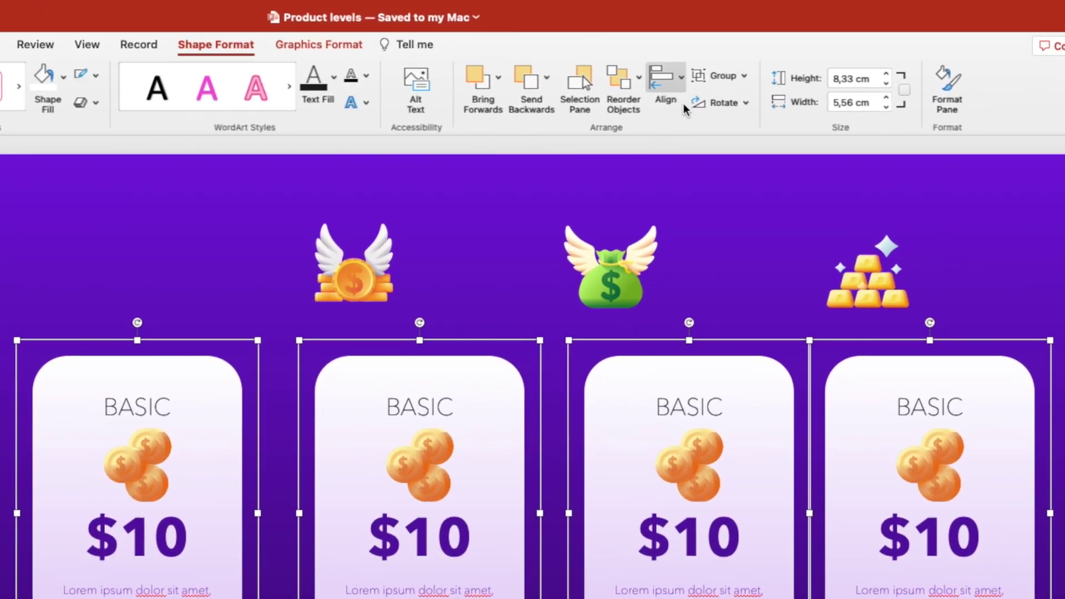
click(676, 85)
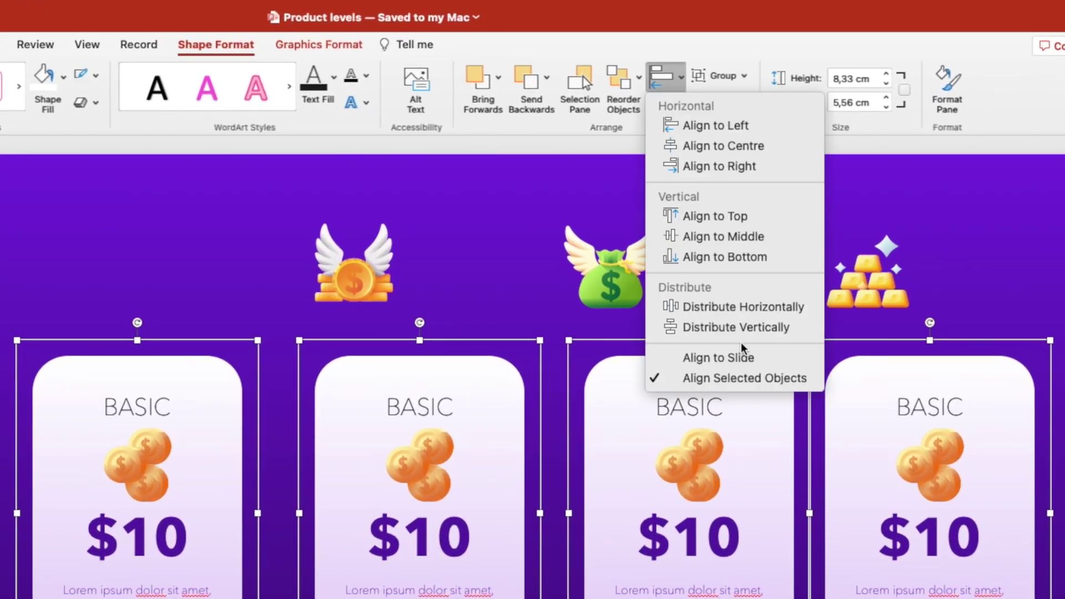
click(737, 305)
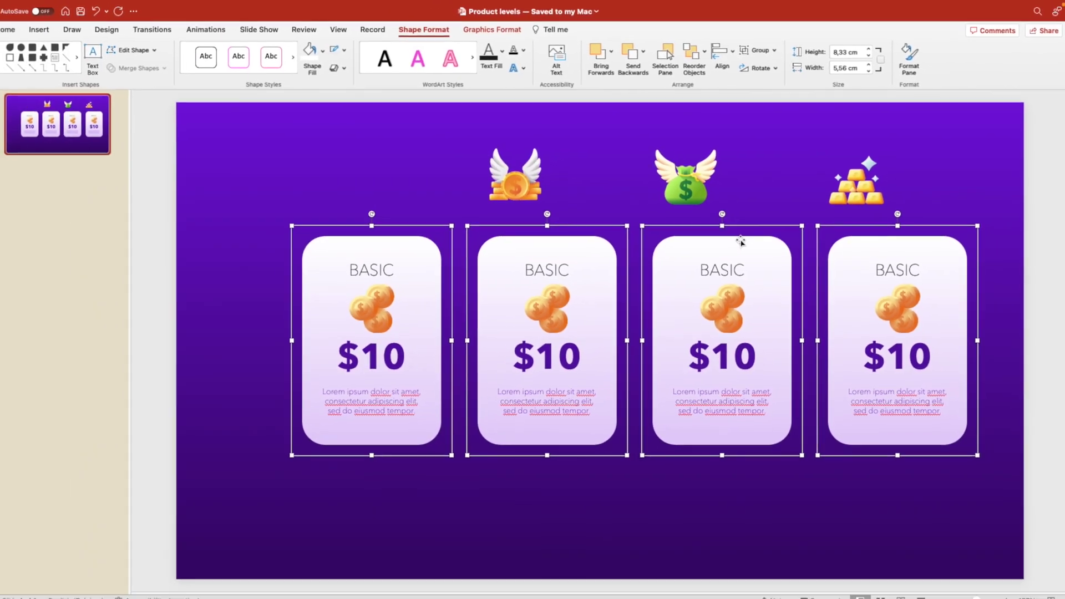
right_click(708, 355)
mouse_move(806, 289)
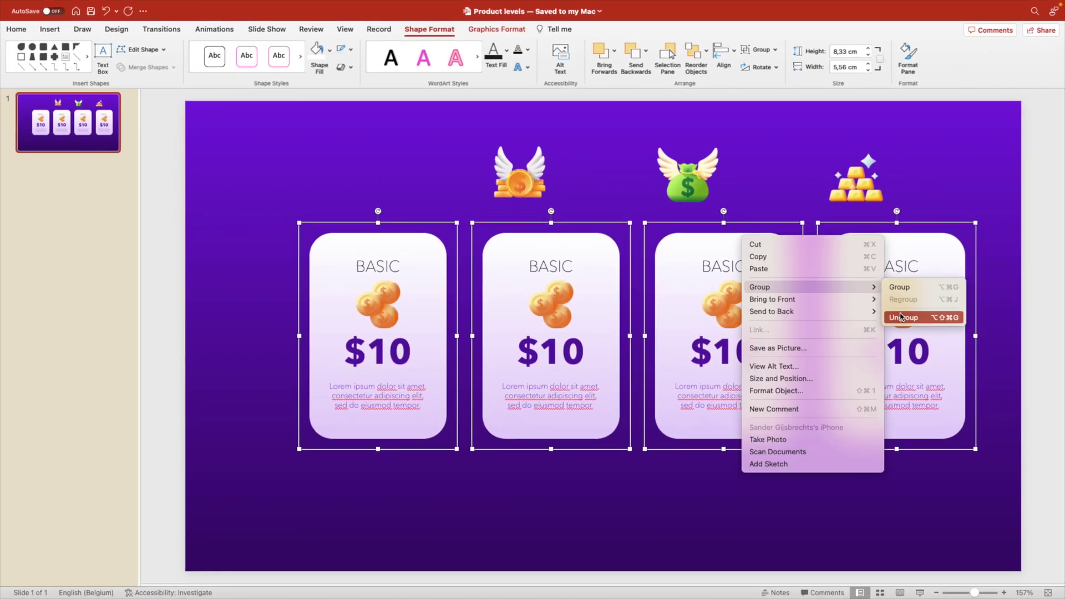
click(900, 288)
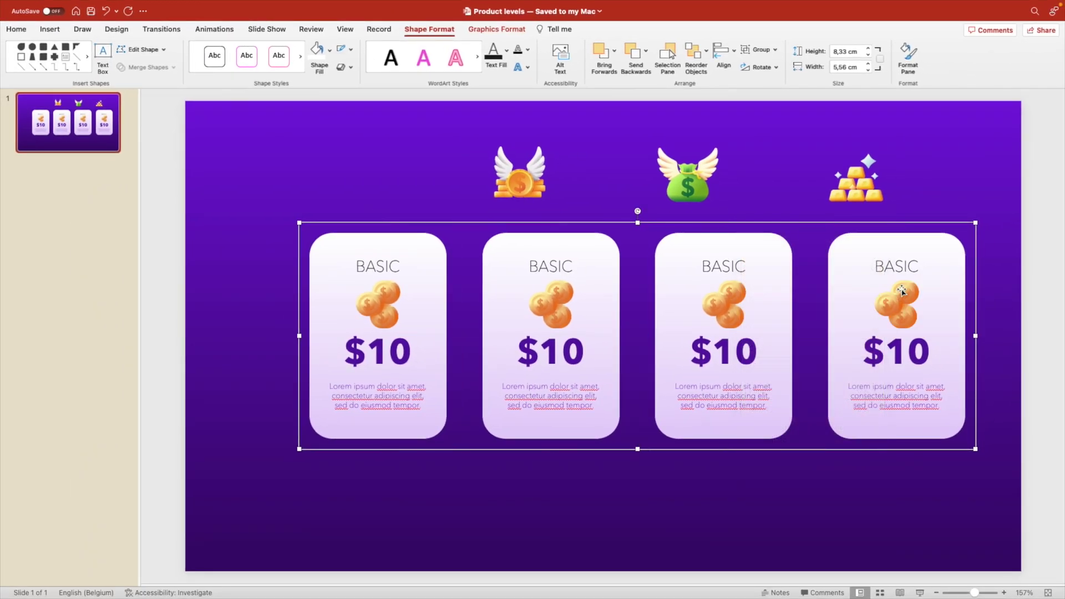
click(723, 55)
click(749, 99)
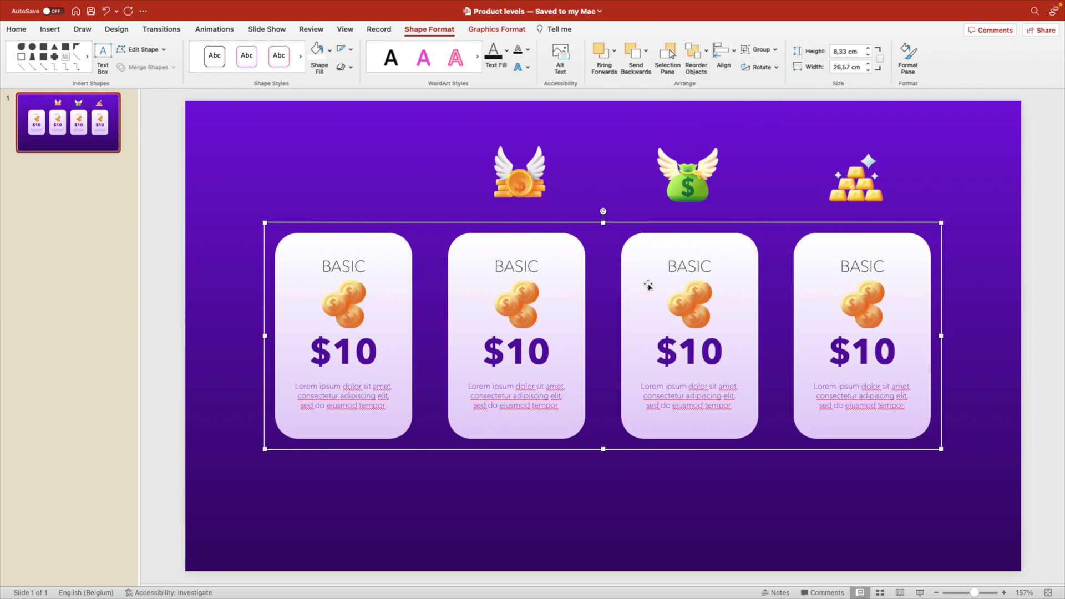
Step: Ungroup the row, then ungroup each card back into its separate parts
right_click(624, 259)
mouse_move(670, 312)
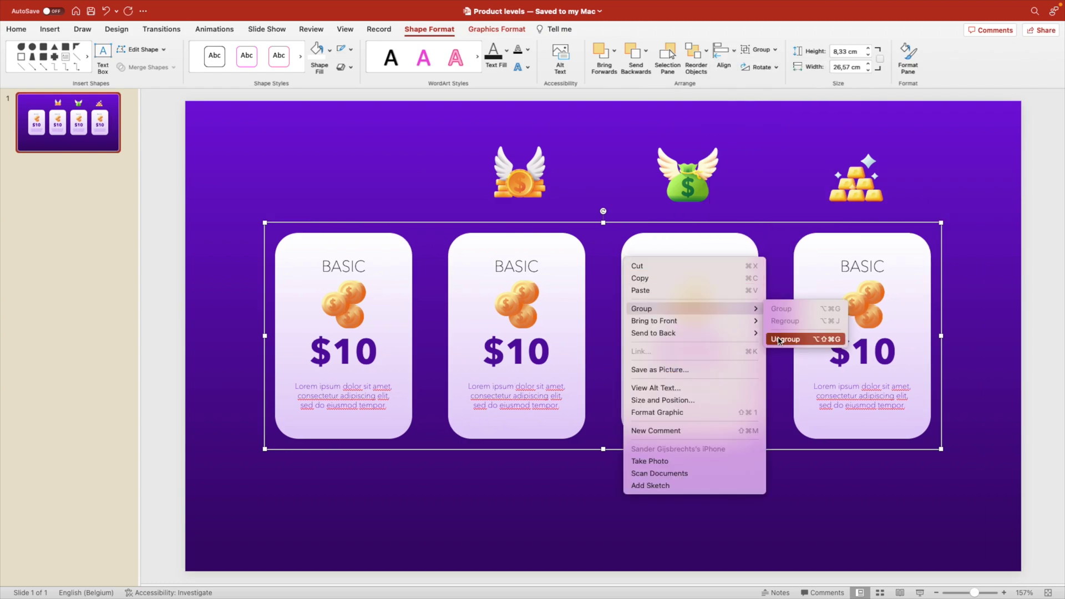
click(779, 339)
right_click(551, 250)
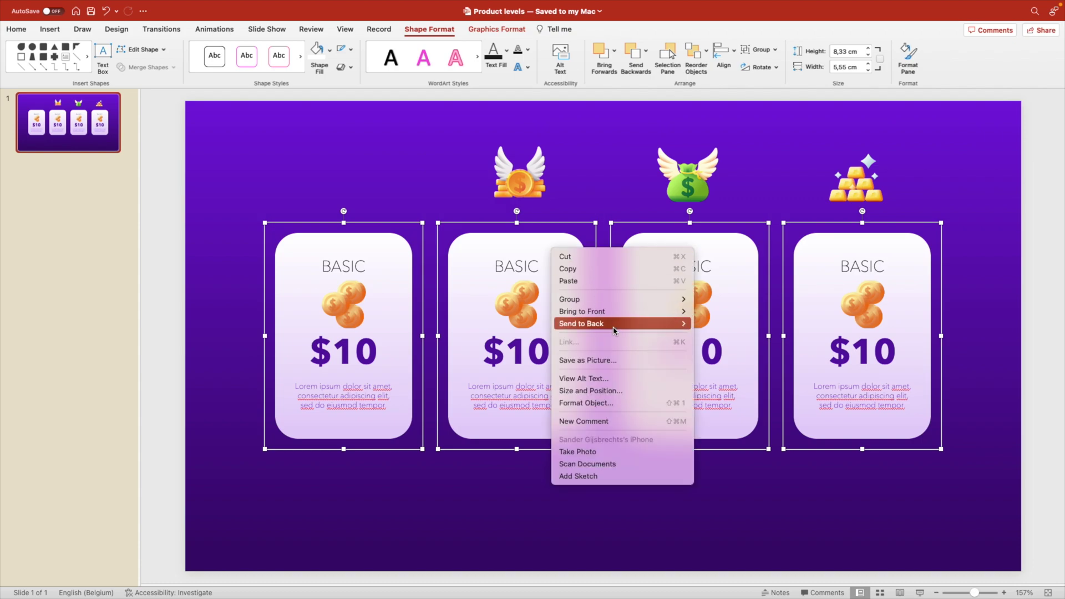
click(729, 330)
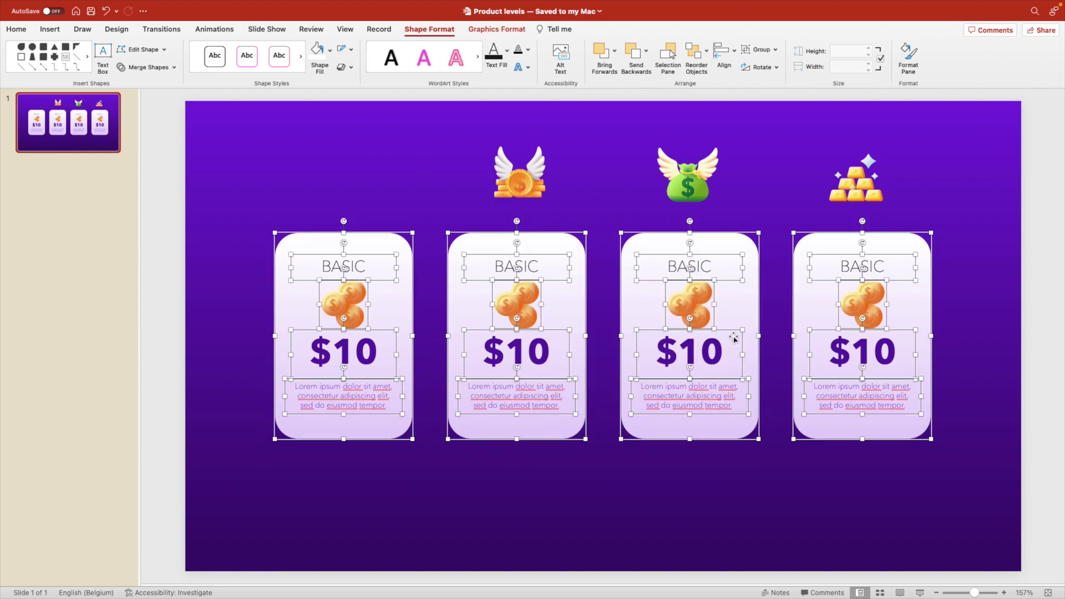
click(647, 460)
Step: Delete the coin pictures from cards two, three and four
click(516, 304)
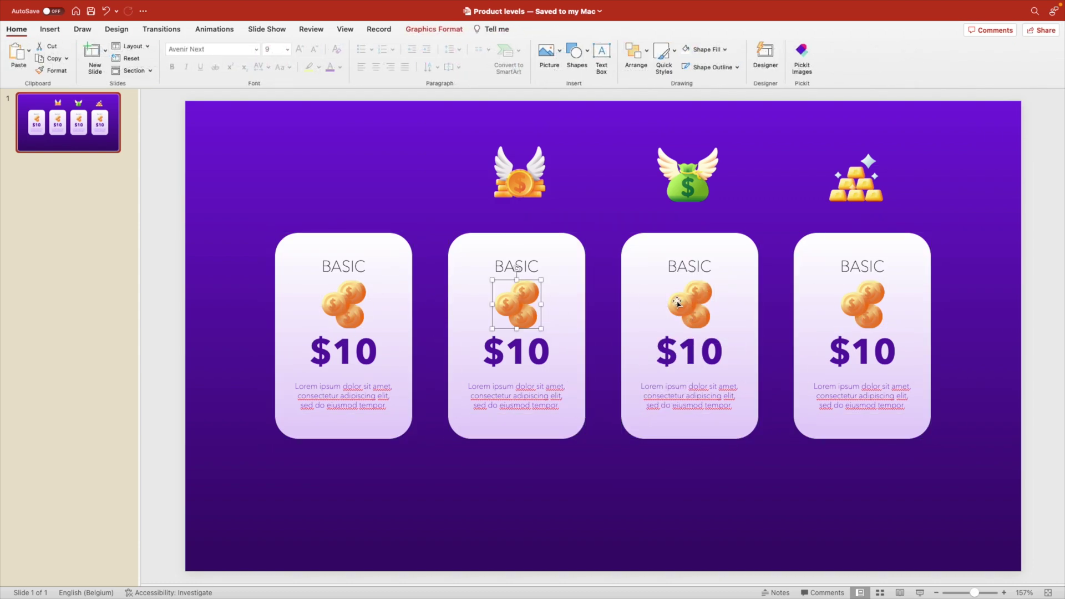
key(Delete)
click(705, 307)
key(Delete)
click(854, 299)
key(Delete)
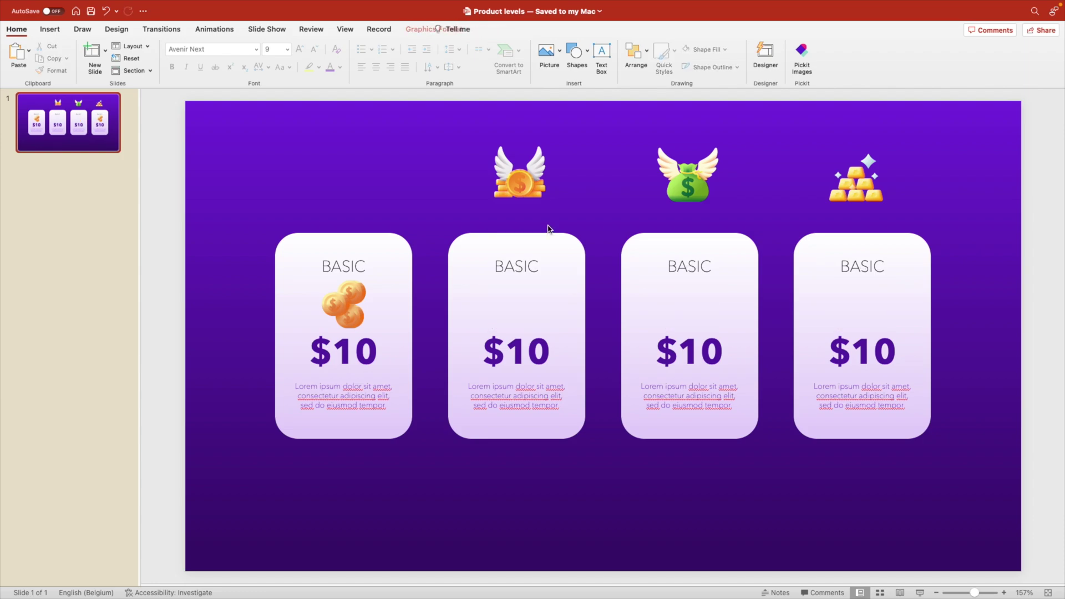
Step: Bring the winged coin, money bag and gold bar icons to front and move them onto cards two to four
click(523, 192)
drag(523, 192, 529, 214)
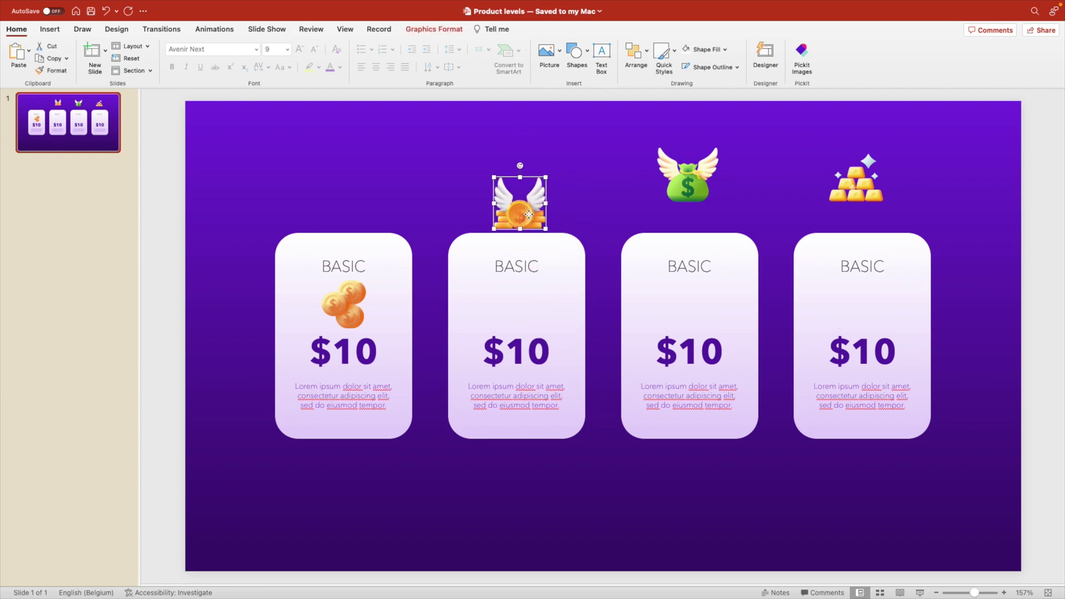
shift+click(683, 192)
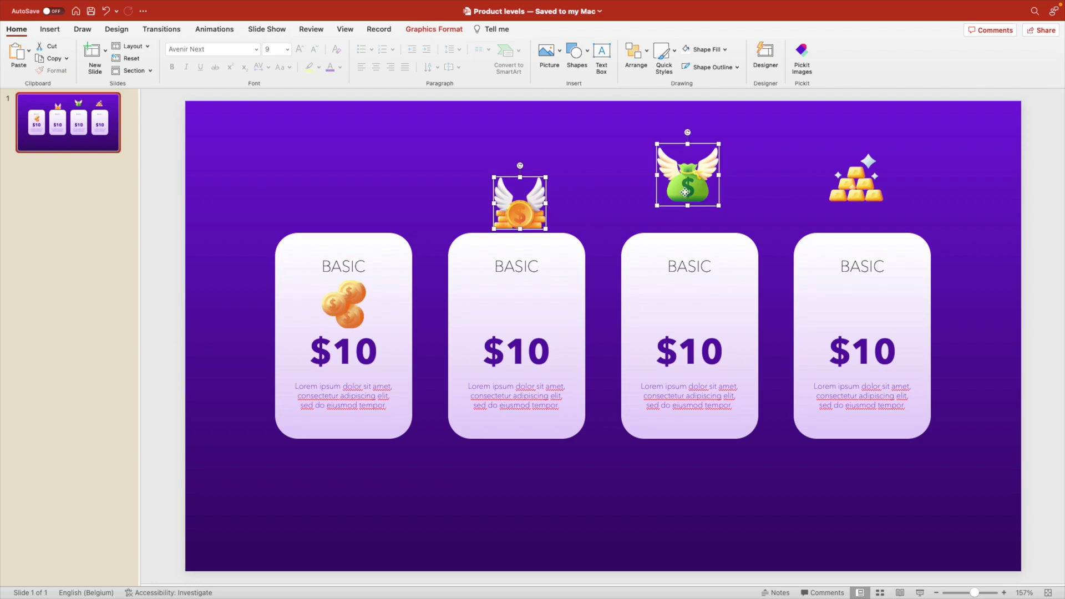
shift+click(843, 184)
right_click(847, 187)
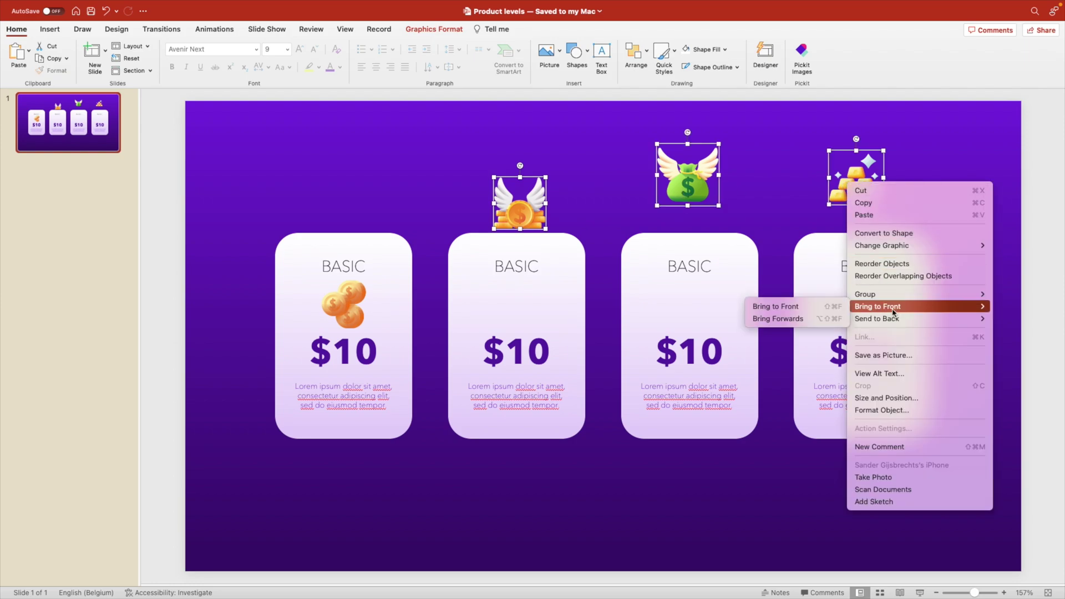
click(775, 306)
drag(520, 208, 520, 313)
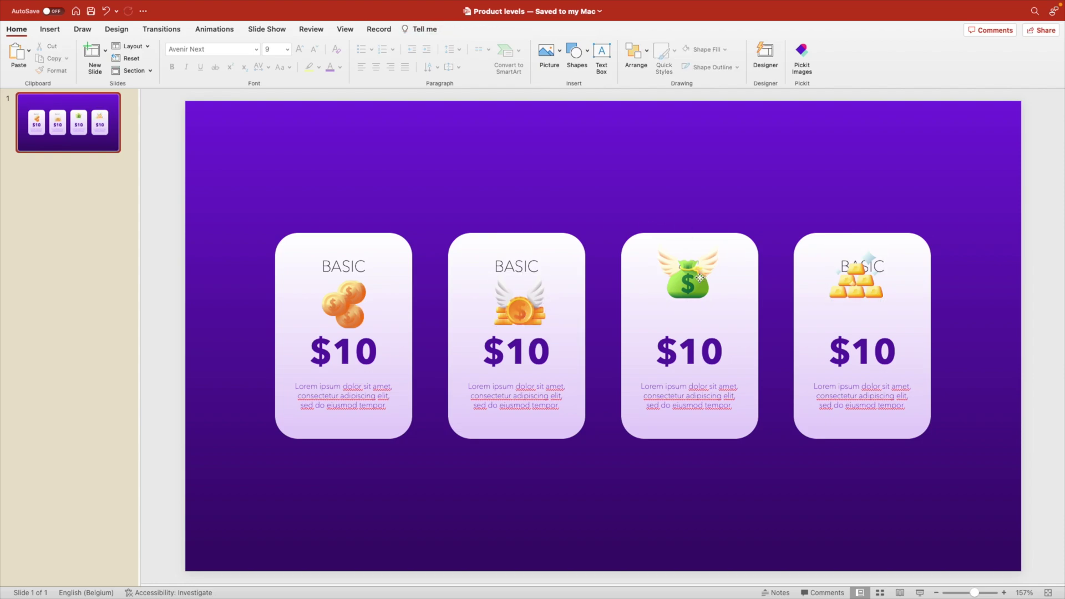
click(688, 230)
drag(866, 296, 869, 309)
key(Escape)
Step: Resize all four card icons together to a matching size
click(689, 300)
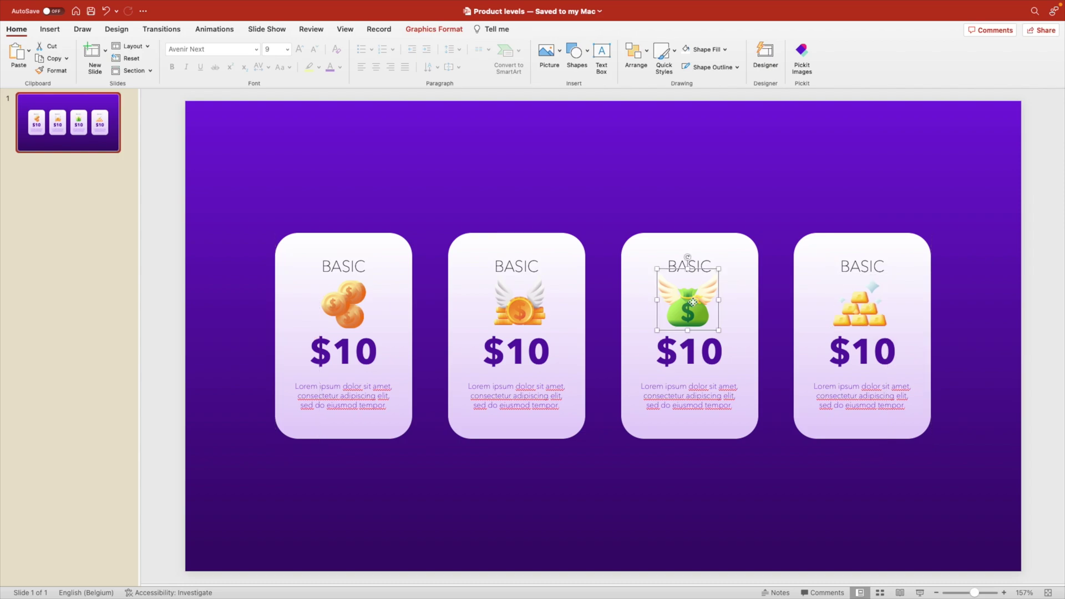
shift+click(543, 302)
shift+click(363, 297)
shift+click(834, 312)
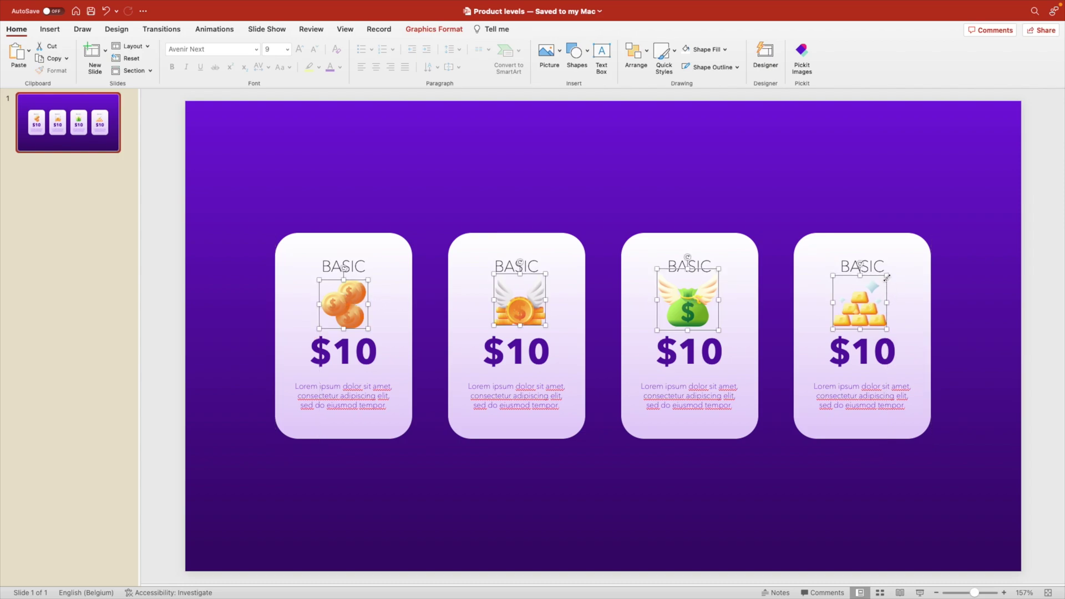
drag(887, 277, 882, 282)
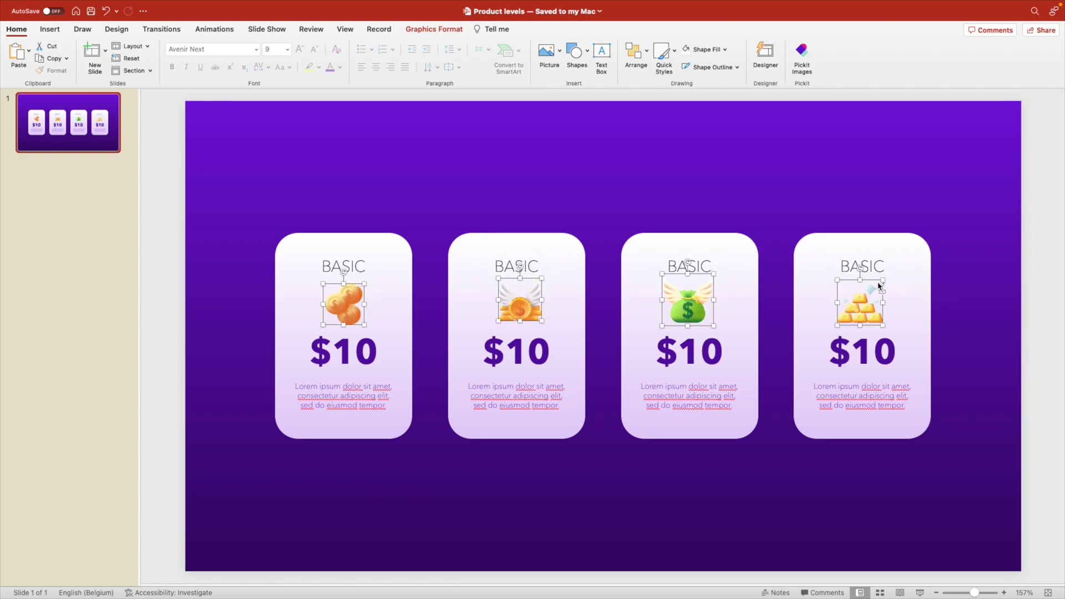
Step: Line up the winged coin, money bag and gold bar icons beneath each card's title
drag(527, 305, 524, 312)
drag(697, 312, 700, 311)
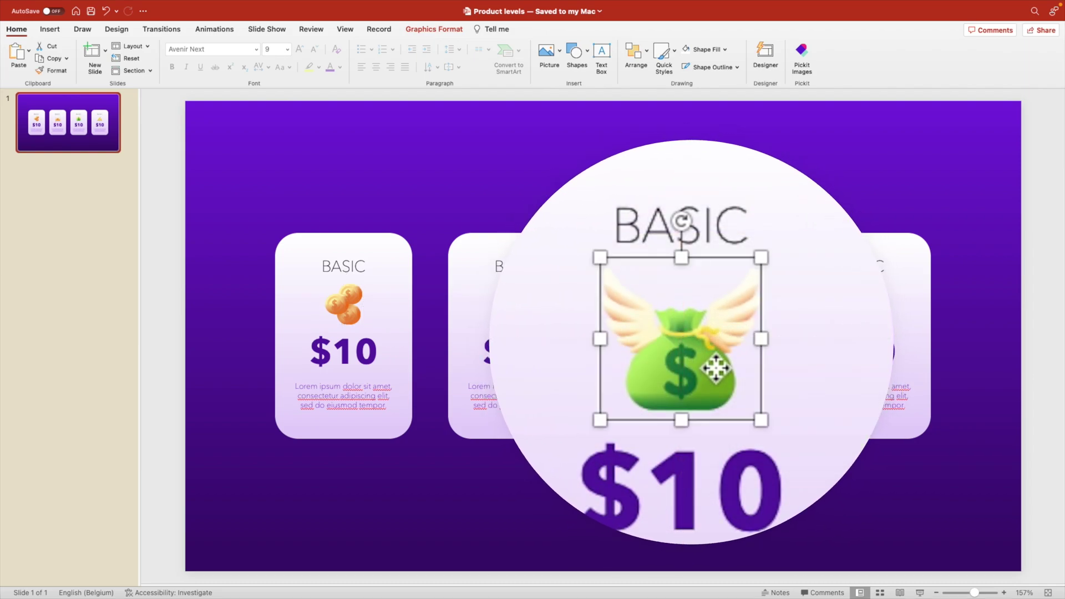
drag(861, 310, 859, 315)
click(532, 351)
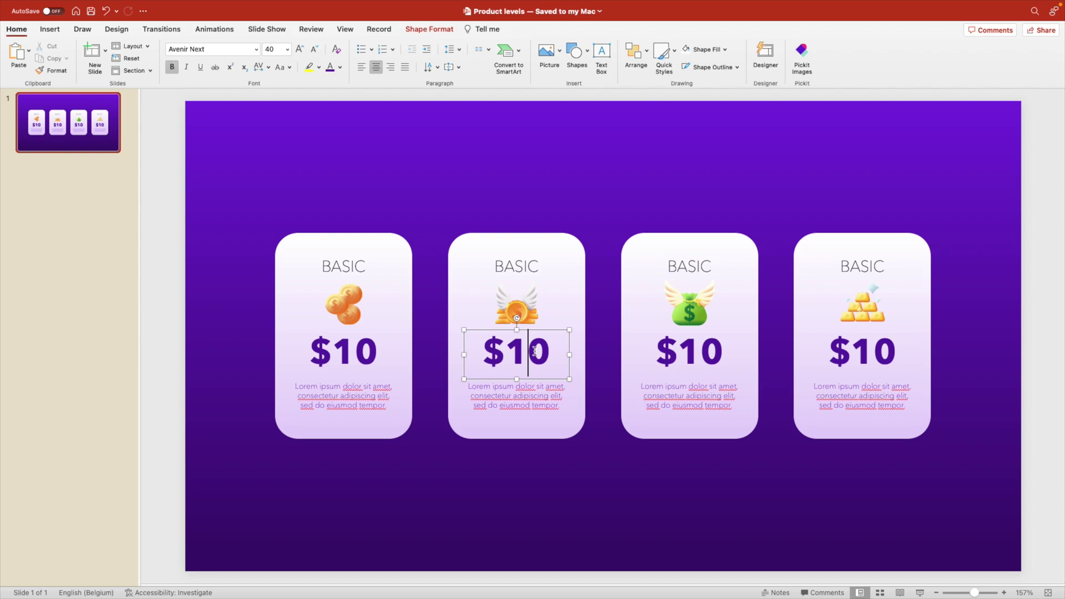
Step: Edit the $10 prices in cards two, three and four to read $19, $49 and $99
key(Delete)
text(9)
click(702, 353)
key(BackSpace)
key(Delete)
text(49)
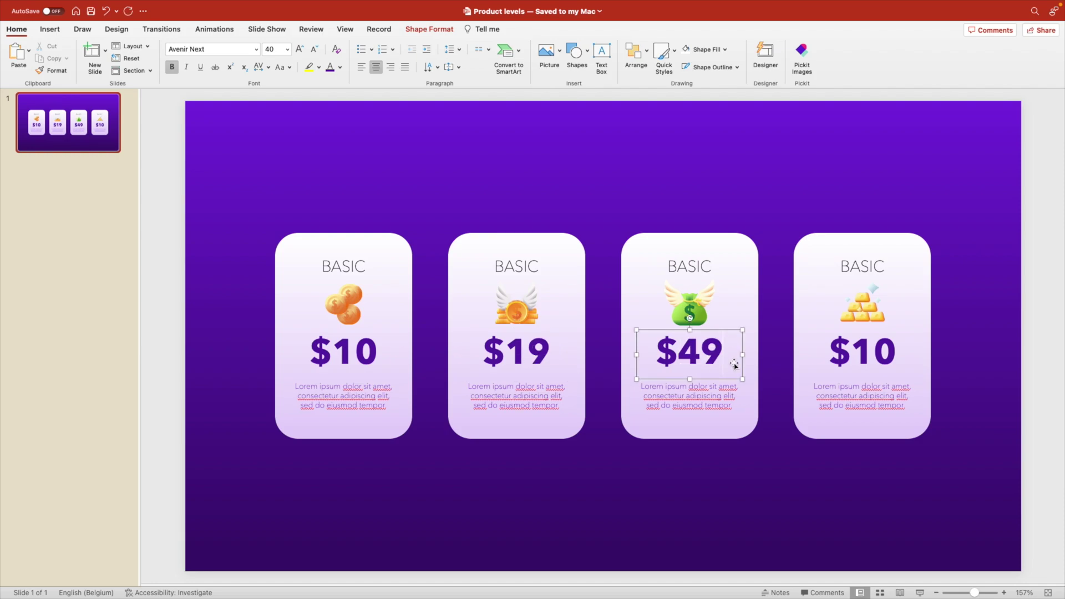
click(886, 353)
key(BackSpace)
key(BackSpace)
text(99)
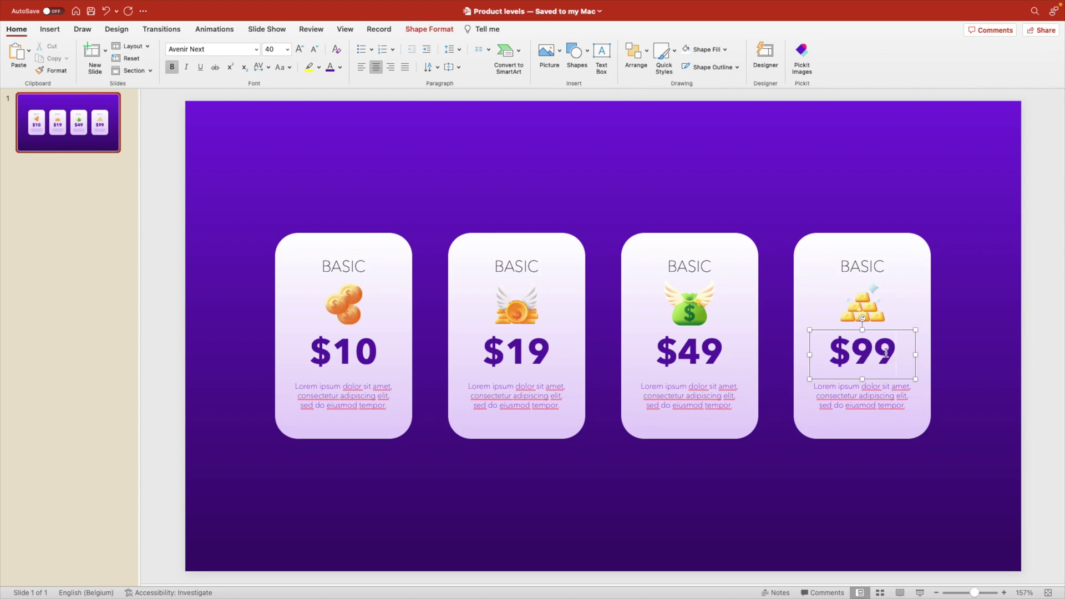
click(709, 174)
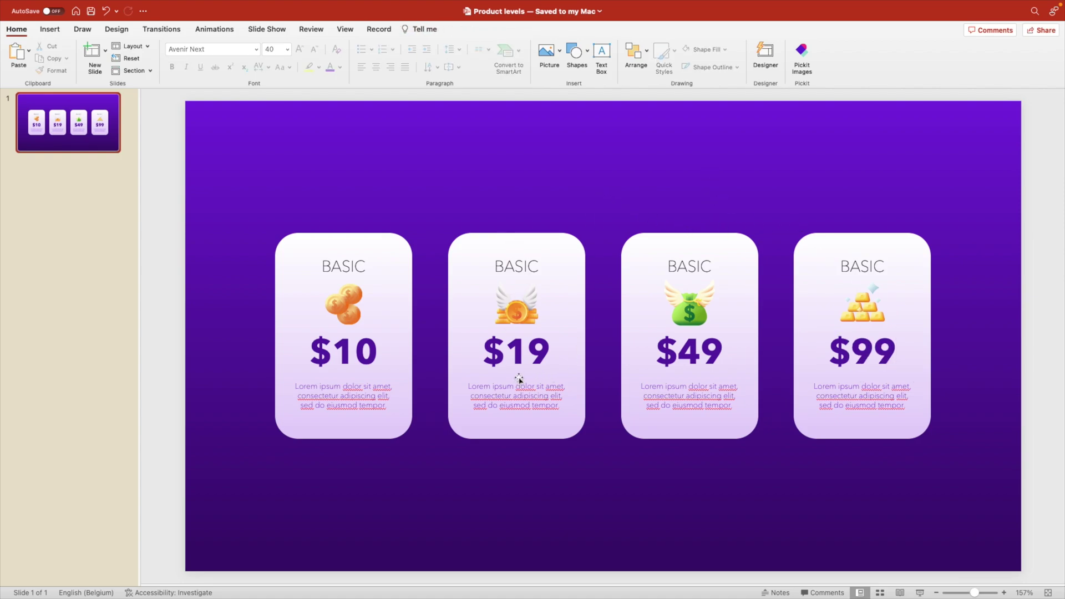
double_click(515, 269)
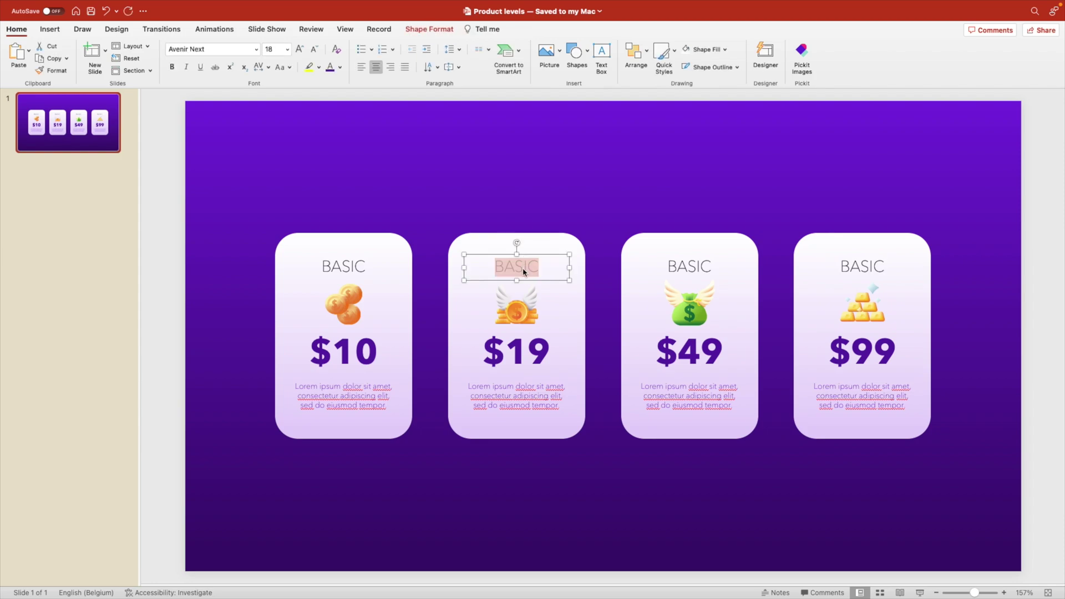
Step: Replace BASIC with BEGINNER, ADVANCED and BUSINESS in the second, third and fourth card headings
text(BEGINNER)
double_click(679, 268)
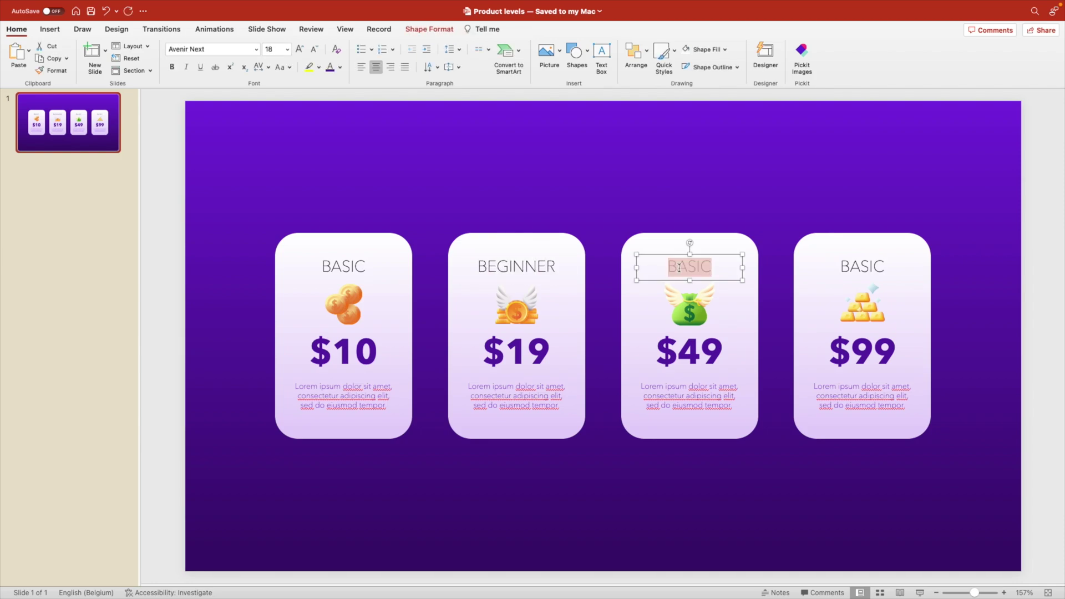
text(ADVANCED)
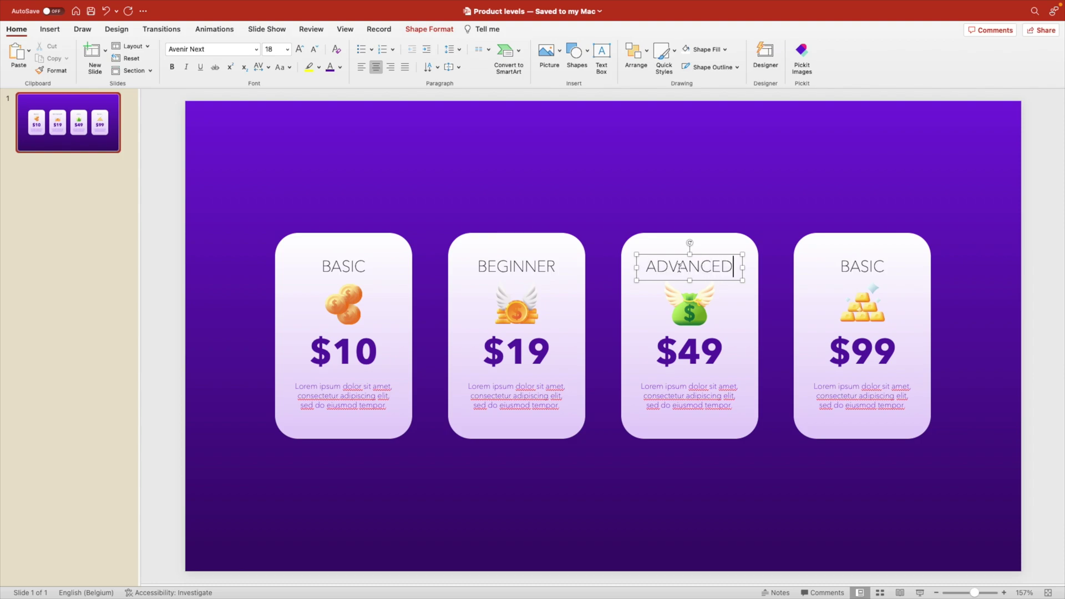
click(884, 264)
double_click(871, 269)
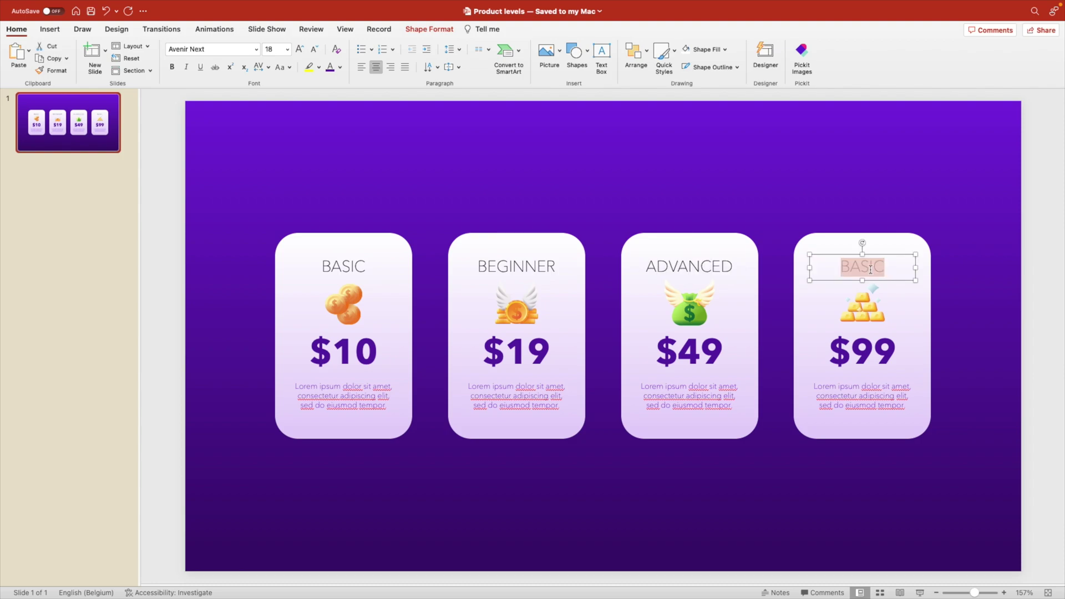
text(BUSINESS)
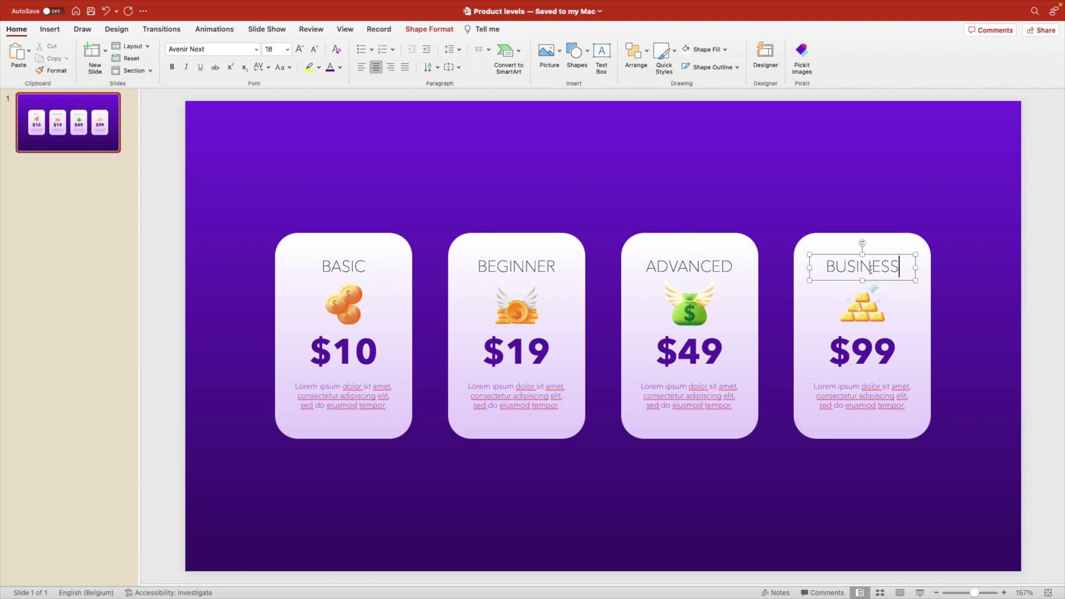
click(817, 206)
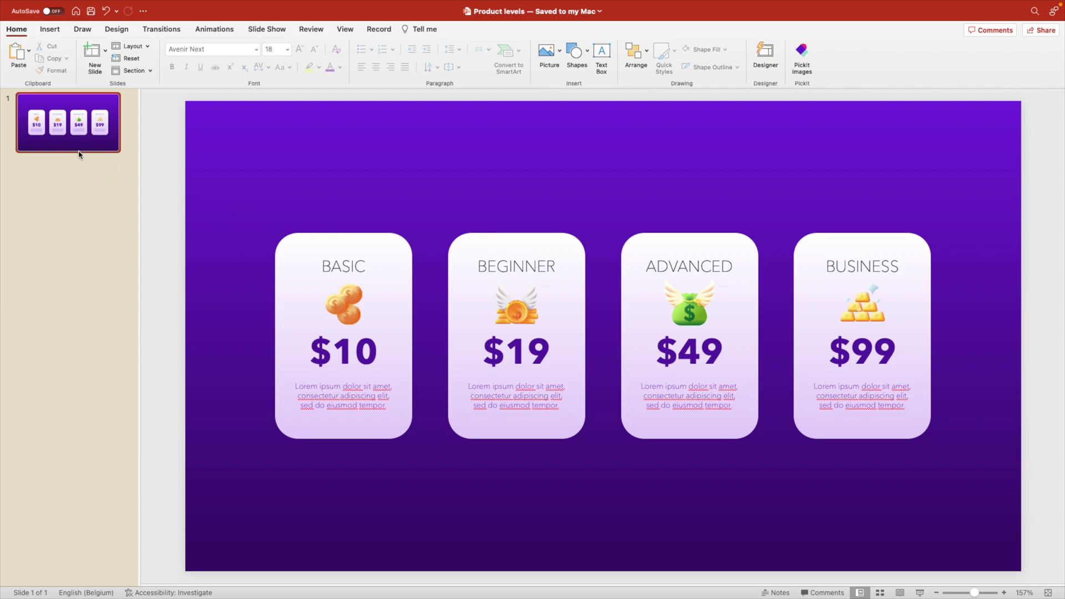
Step: Give the BASIC card a gradient fill from dark purple on the left to purple on the right
click(295, 246)
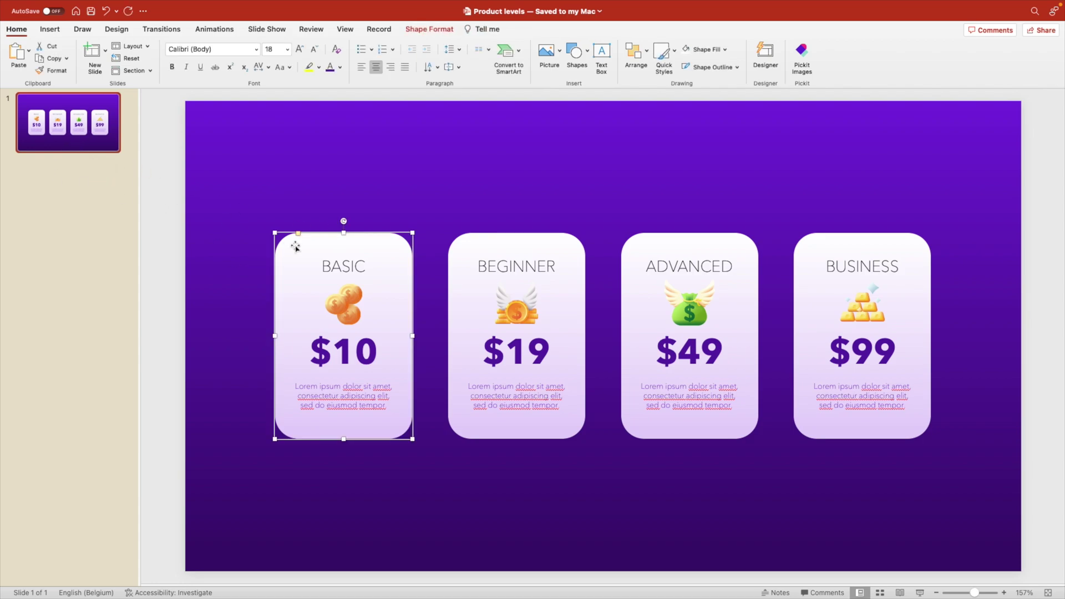
right_click(295, 246)
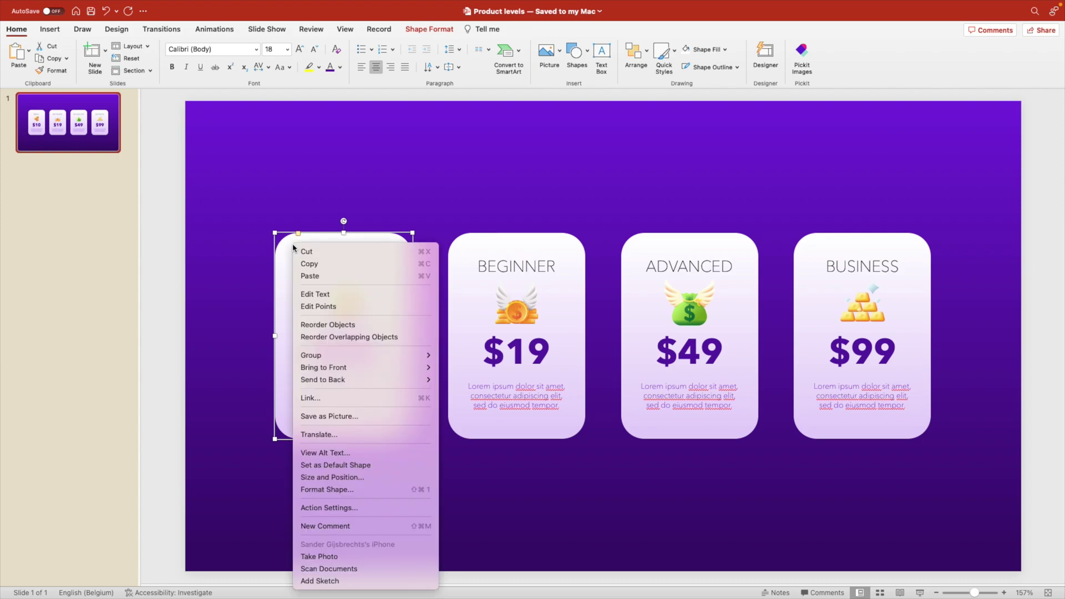
click(349, 490)
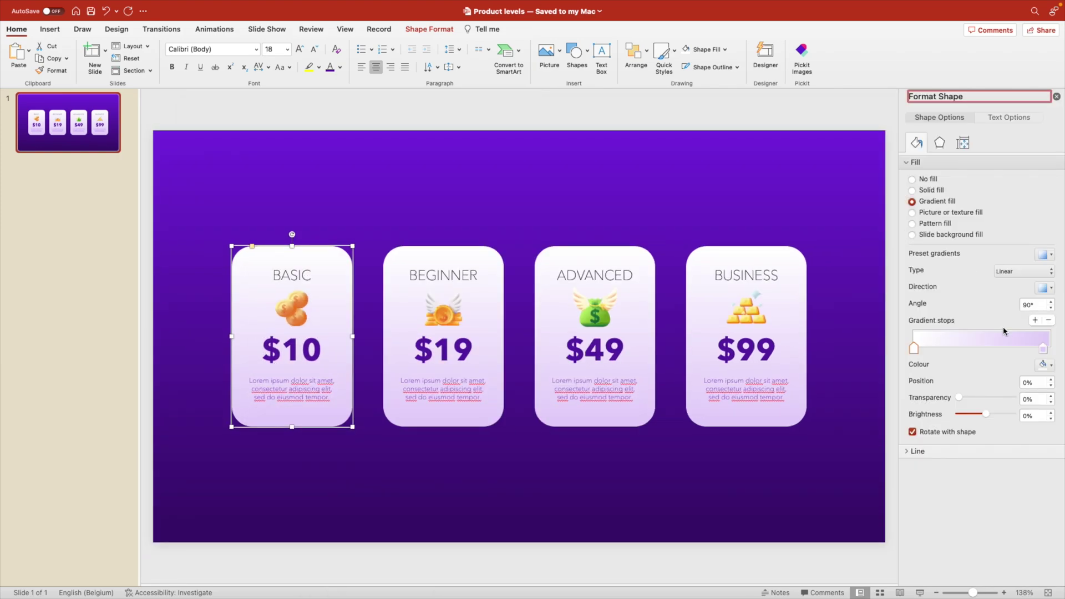
click(1043, 348)
click(1047, 366)
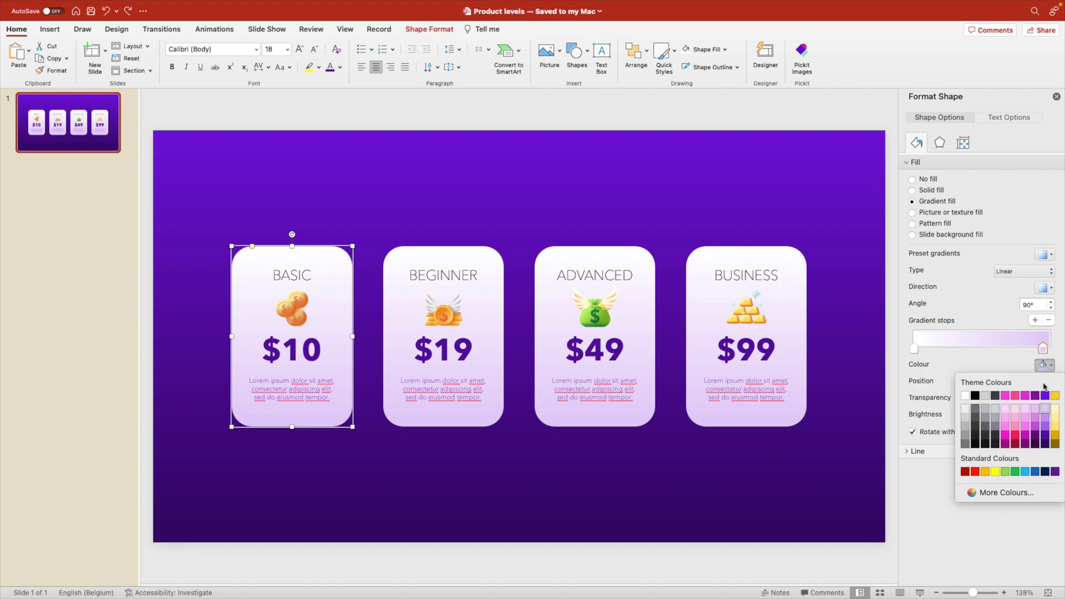
click(1035, 428)
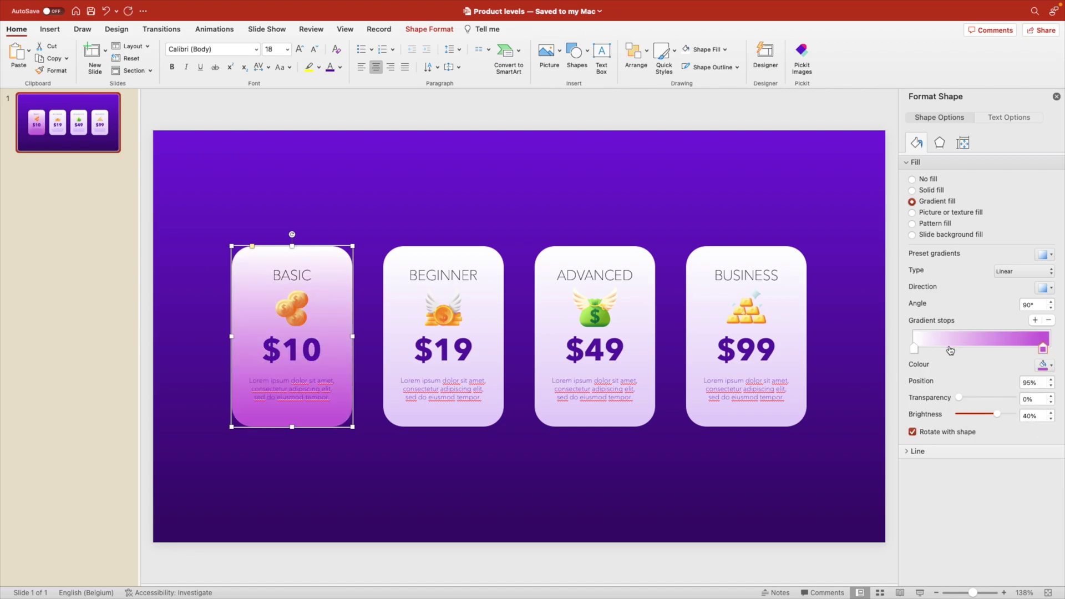
click(913, 349)
click(1047, 366)
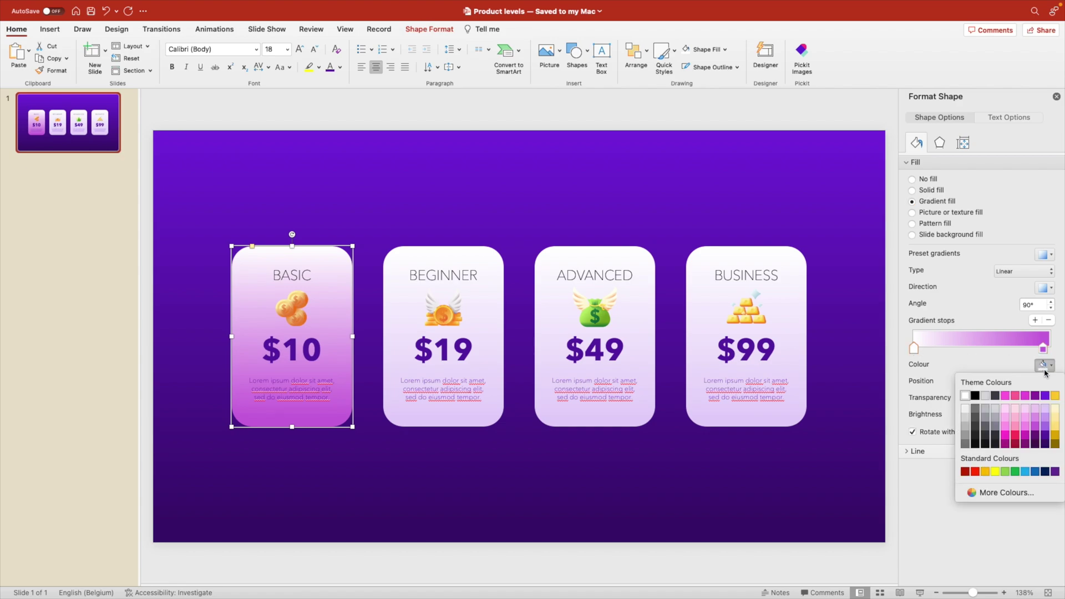
click(1045, 397)
Step: Add a middle gradient stop near 20% and tune the stops' transparency
drag(944, 340, 952, 353)
drag(960, 398, 971, 400)
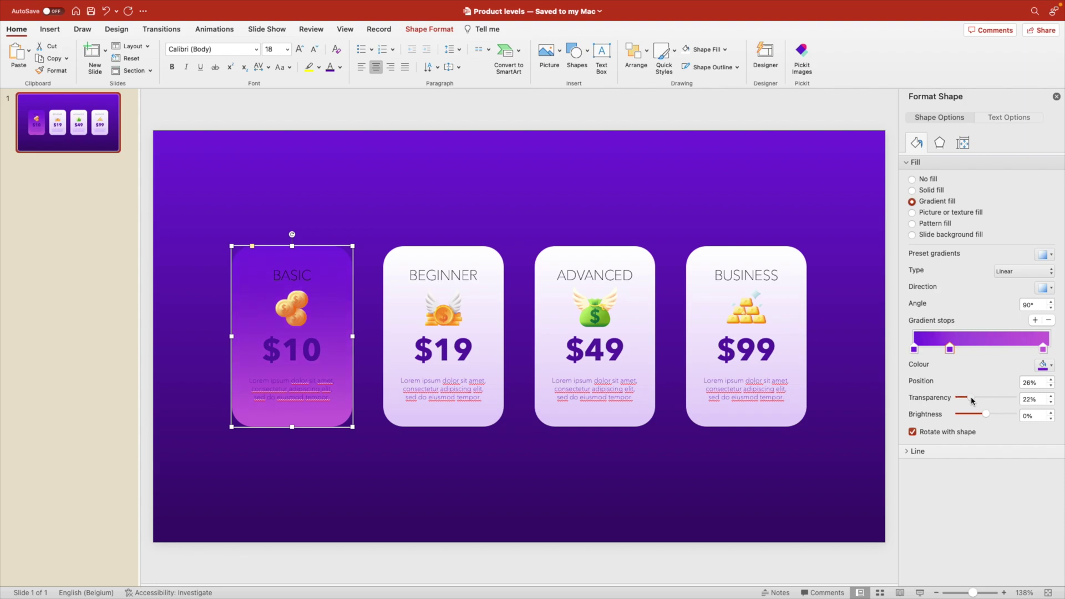
click(913, 349)
drag(958, 399, 995, 401)
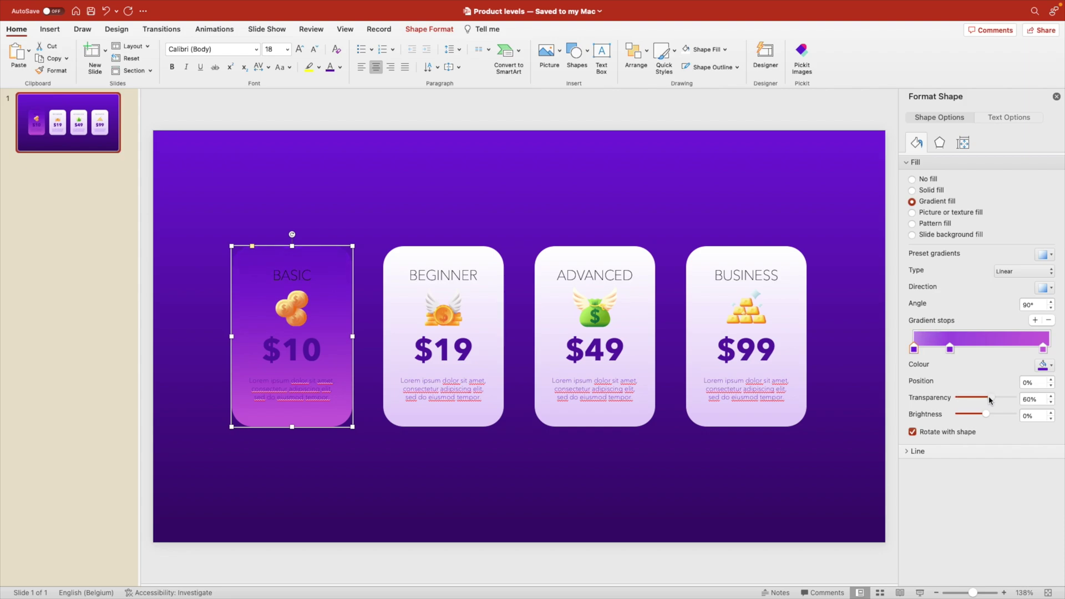
click(951, 350)
drag(972, 398, 966, 400)
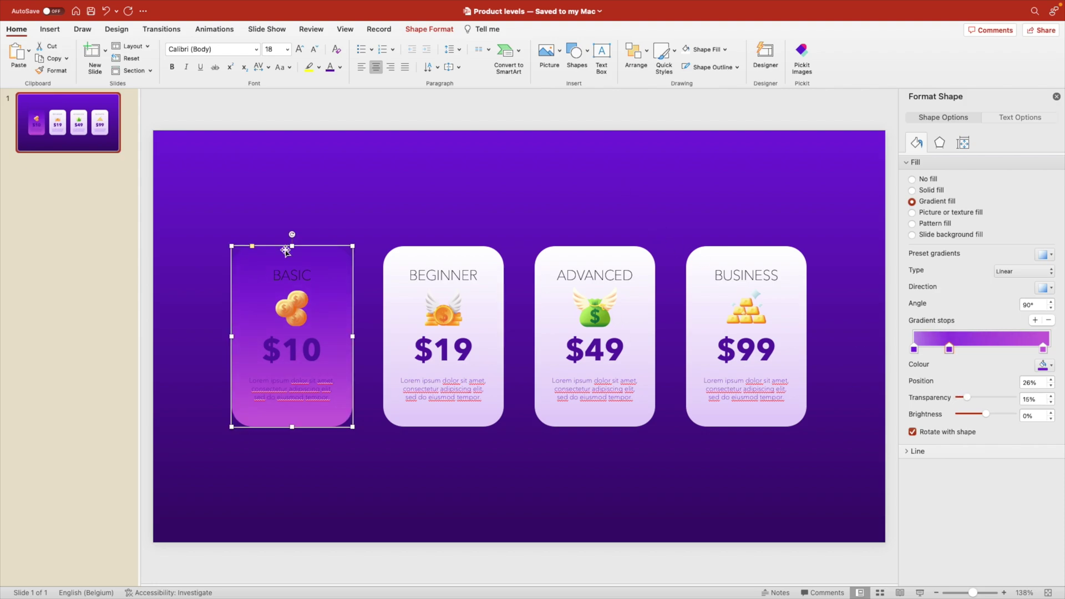
Step: Make the BASIC title, $10 price and description text white
click(290, 275)
shift+click(315, 349)
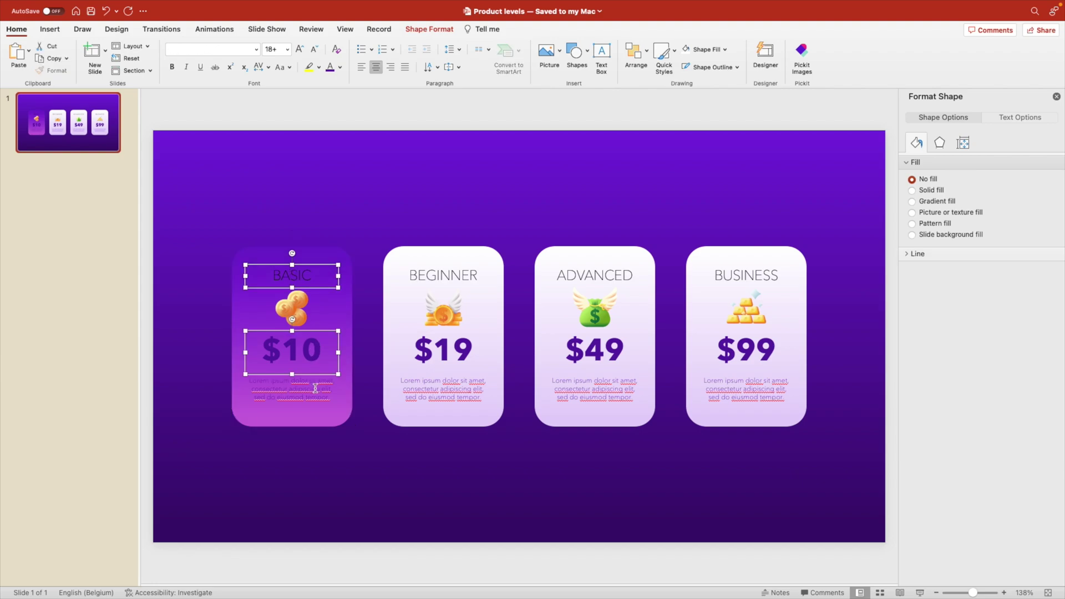
shift+click(315, 388)
click(1021, 117)
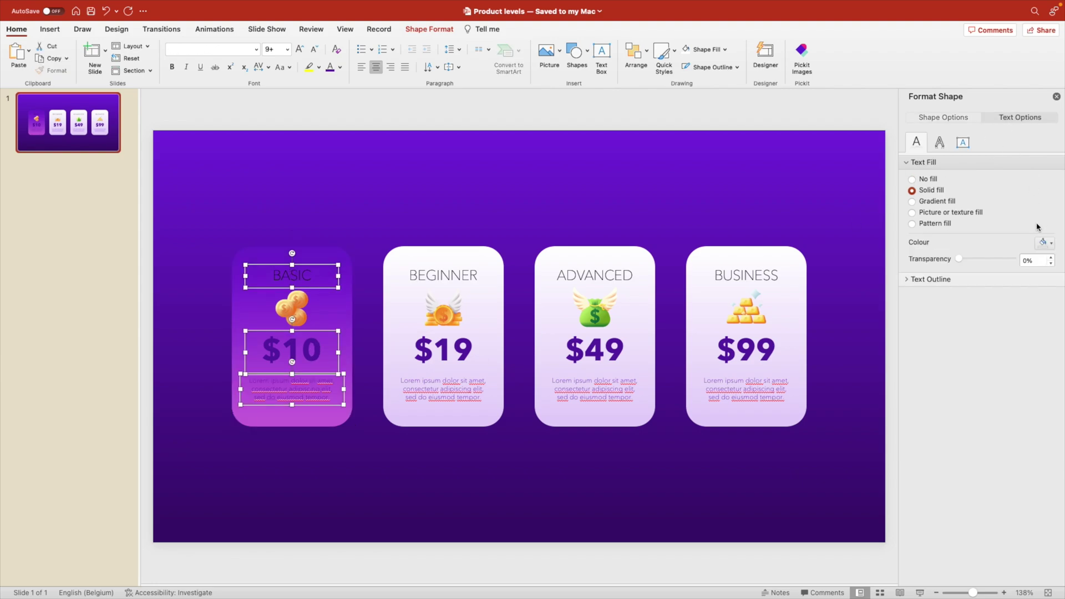
click(1043, 243)
click(966, 274)
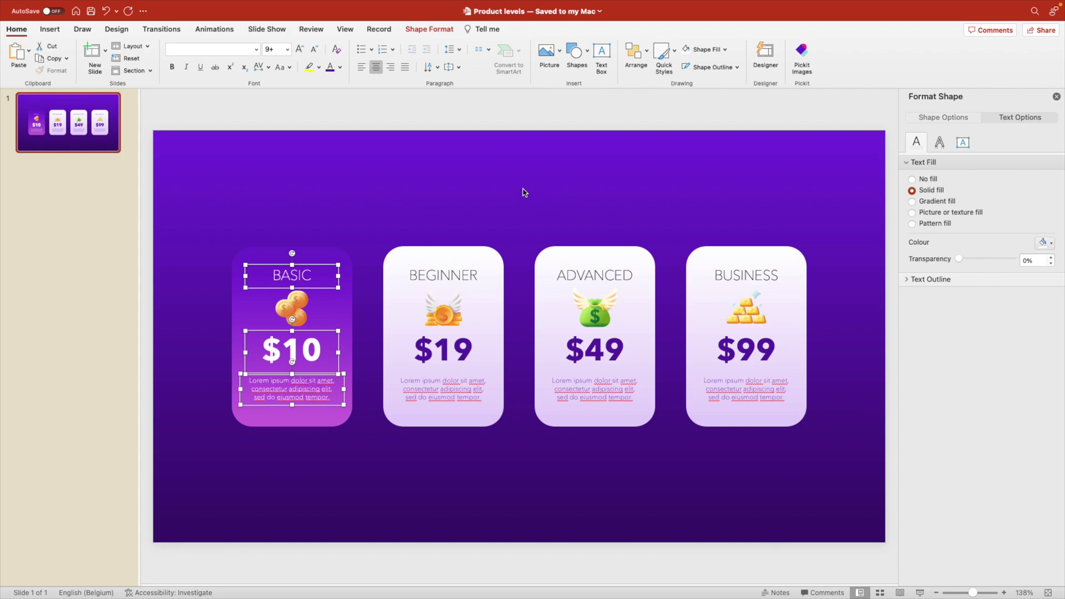
click(516, 193)
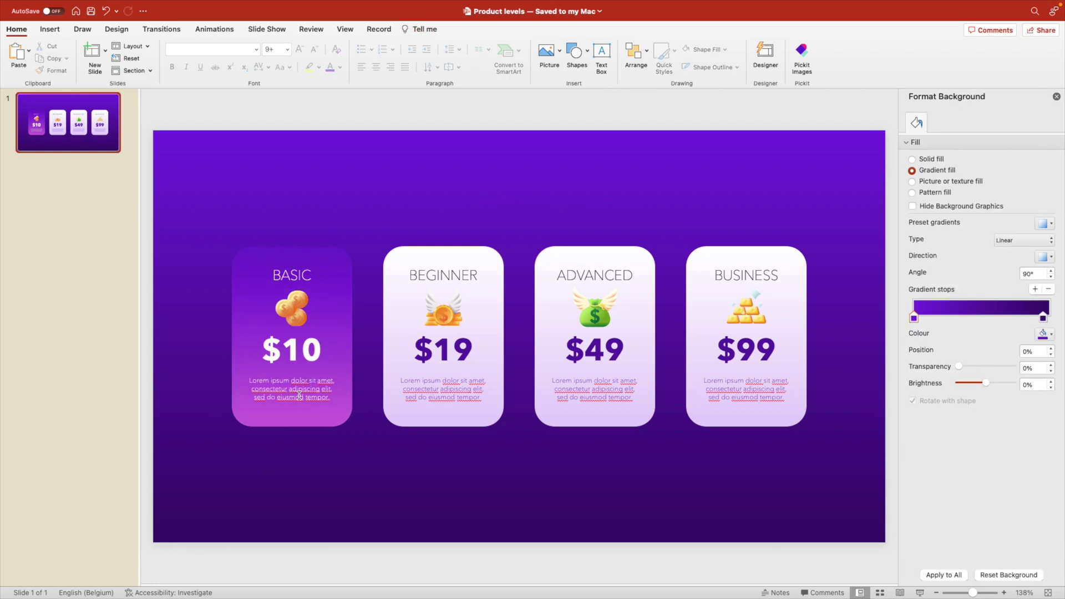
Step: Duplicate slide 1 and paint BASIC's purple gradient onto the BEGINNER card
right_click(89, 143)
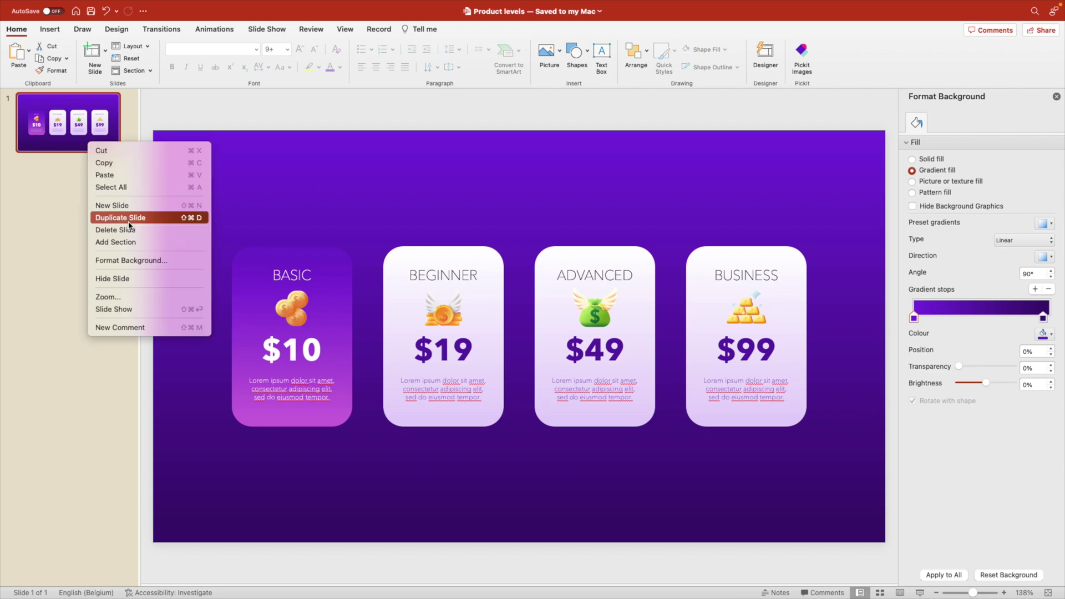
click(130, 223)
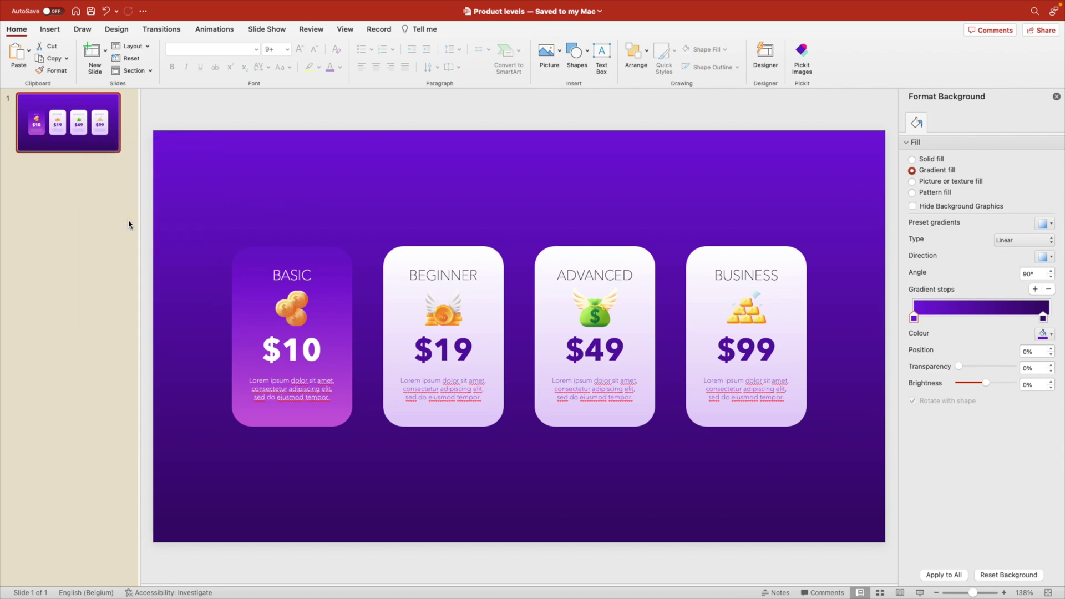
click(340, 253)
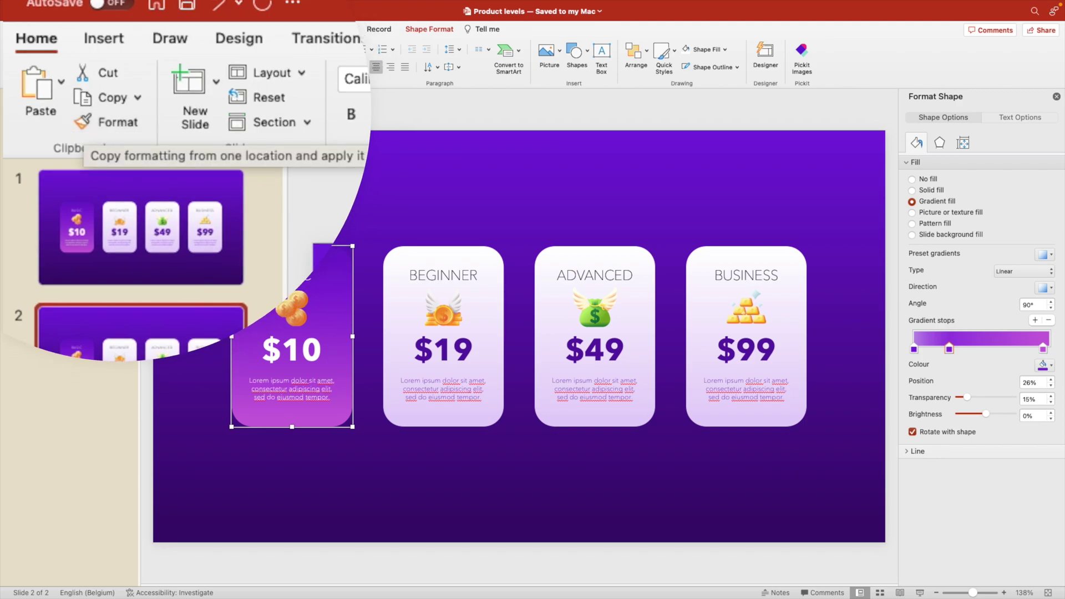
click(394, 256)
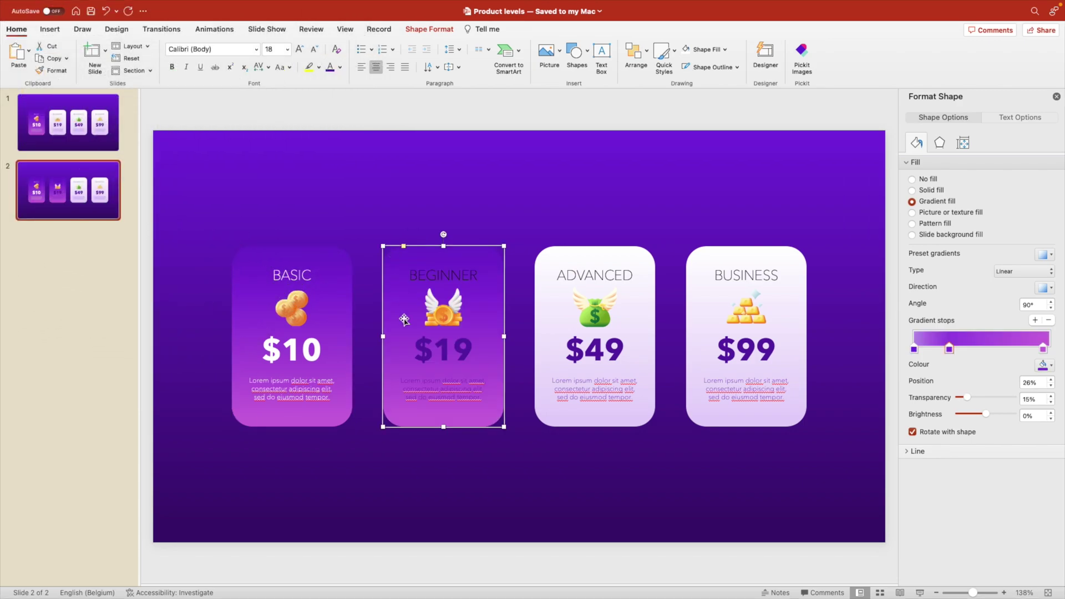
Step: Make the BEGINNER title, $19 price and description text white
click(450, 276)
shift+click(444, 349)
shift+click(443, 389)
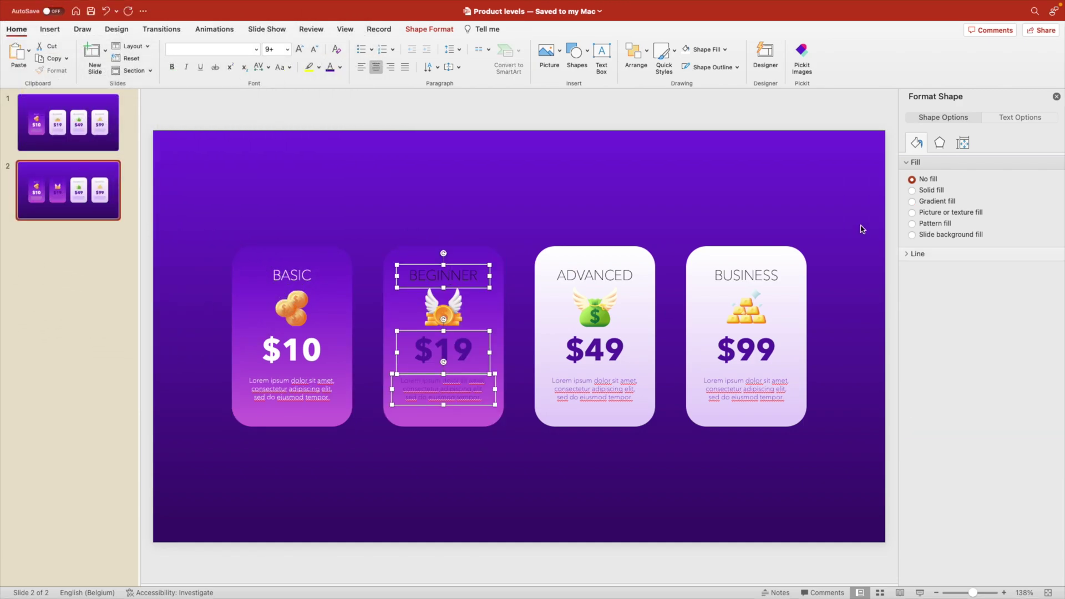
click(1020, 117)
click(1048, 248)
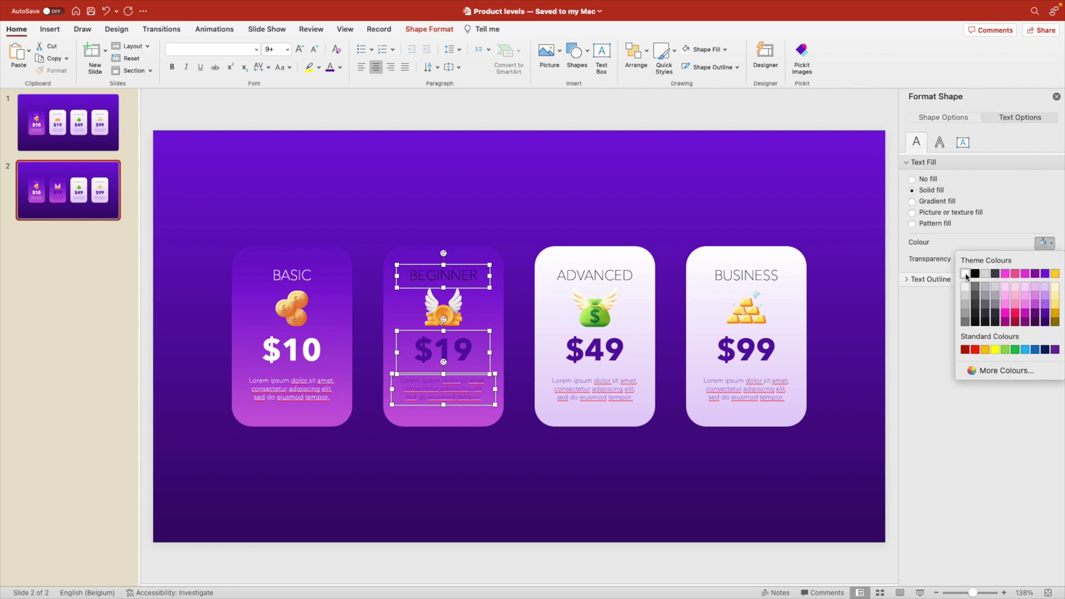
click(965, 276)
Step: Restore BASIC's light lavender card style by copying it from the ADVANCED card
click(570, 257)
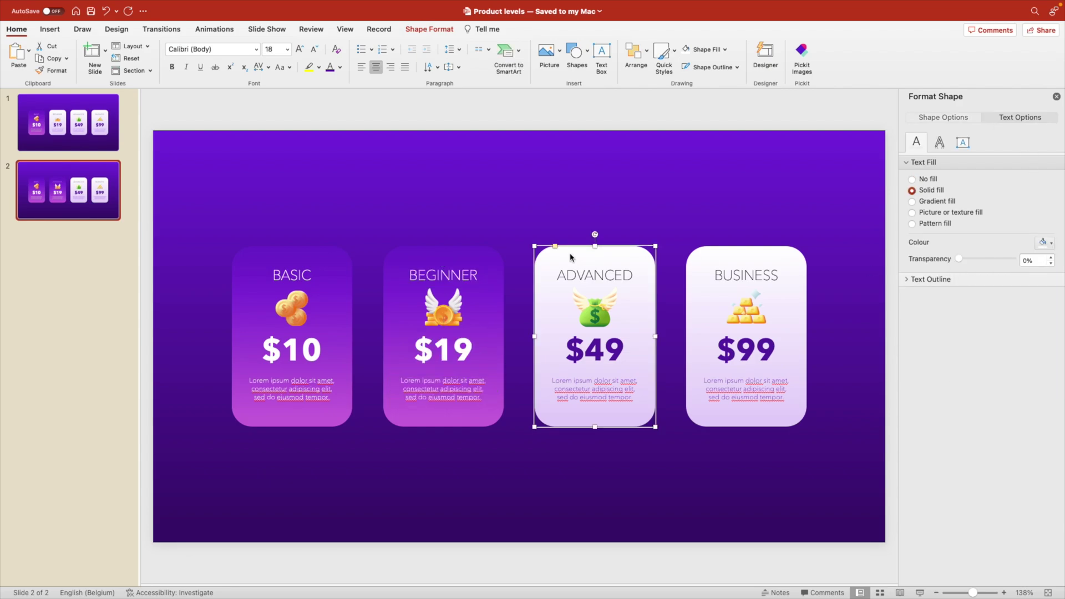
click(316, 249)
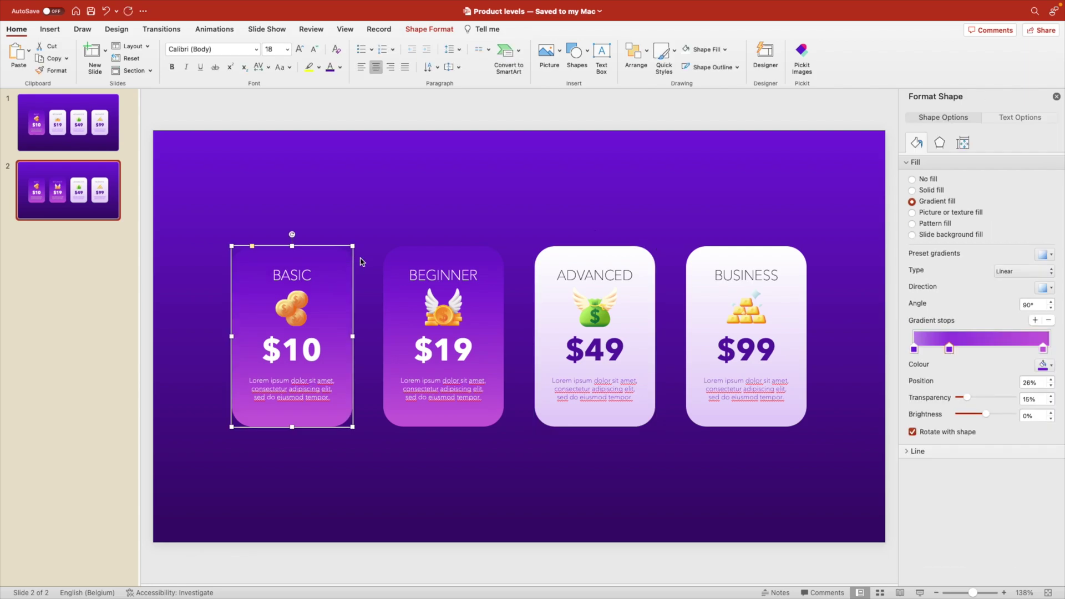
key(super+shift+v)
Step: Turn the BASIC title, $10 price and description text purple
click(320, 274)
shift+click(292, 349)
shift+click(292, 388)
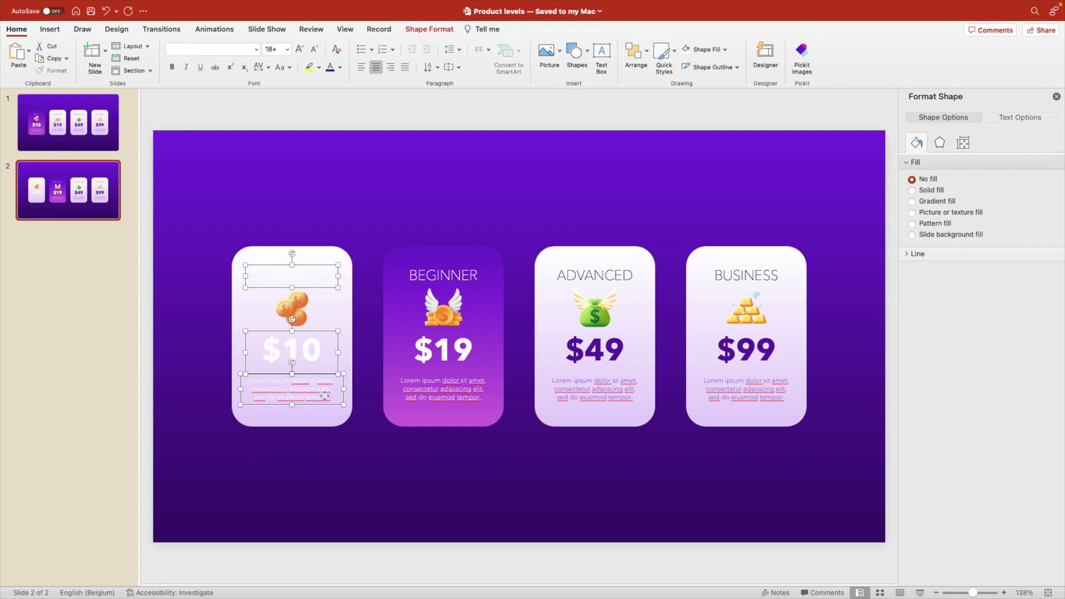
click(1020, 117)
click(1045, 244)
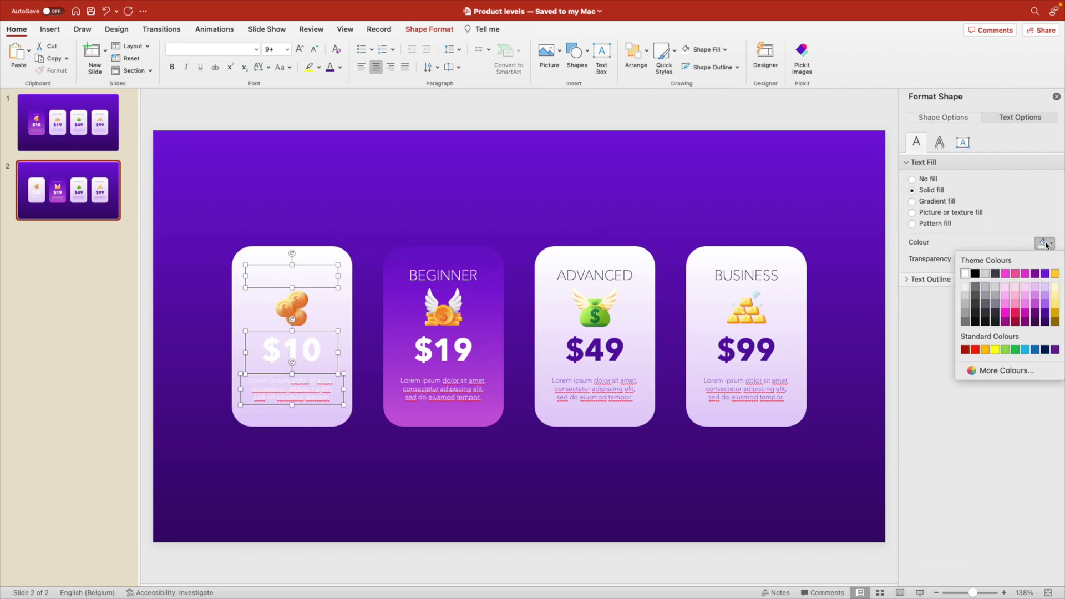
click(1045, 275)
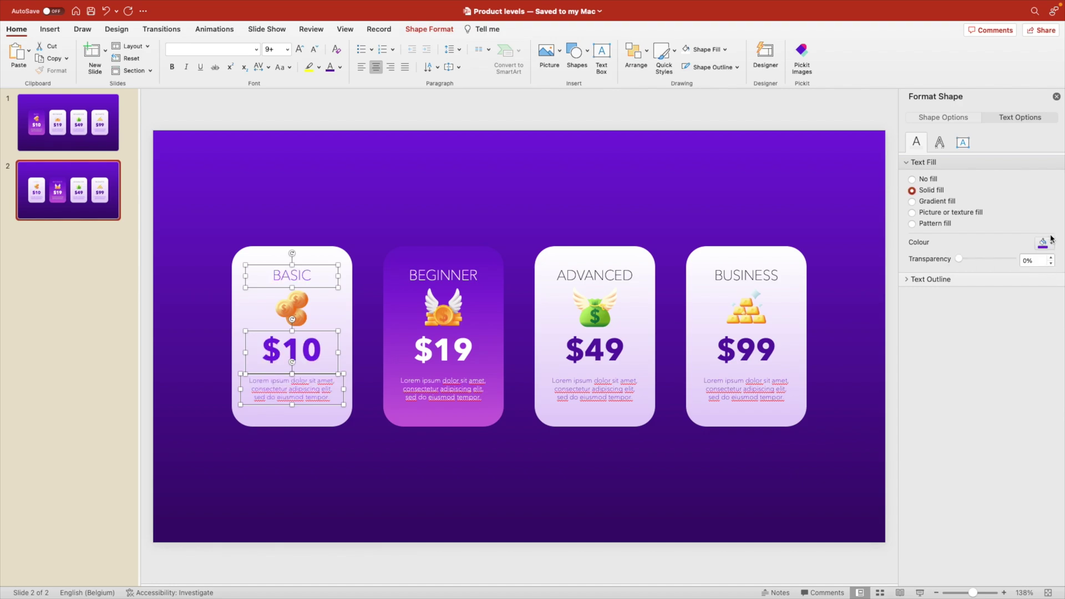
click(1045, 243)
Step: Duplicate slide 2 and paste BEGINNER's purple card style onto ADVANCED
right_click(46, 189)
click(95, 305)
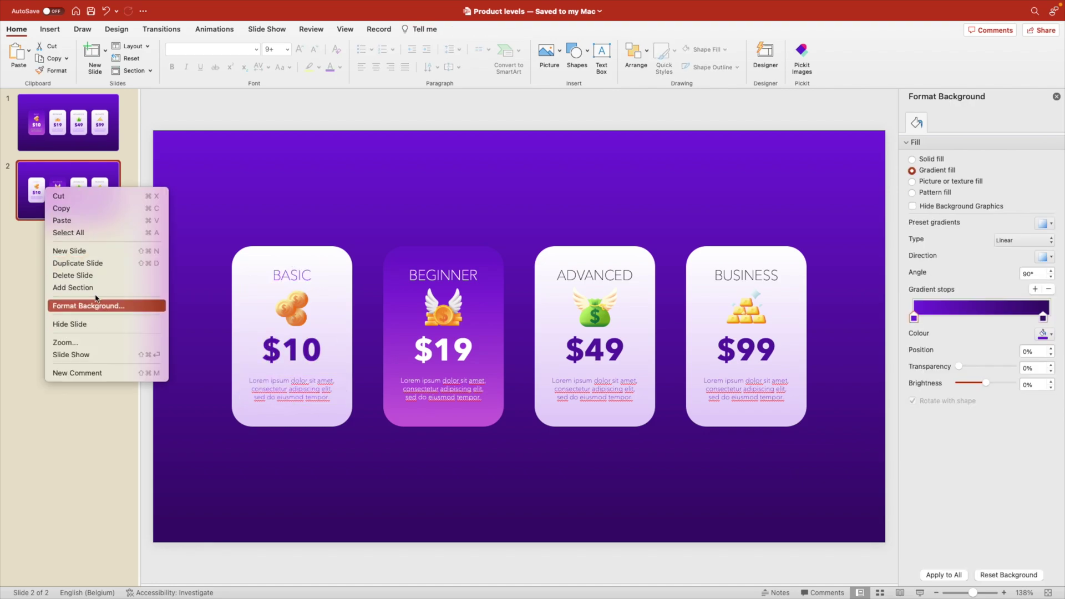
click(83, 263)
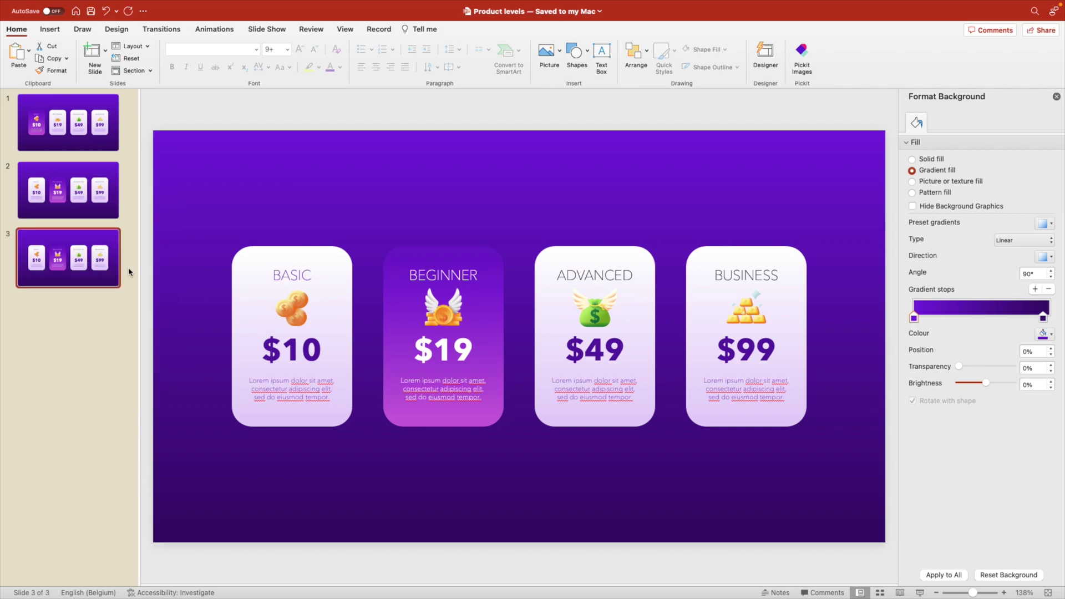
click(493, 254)
click(637, 253)
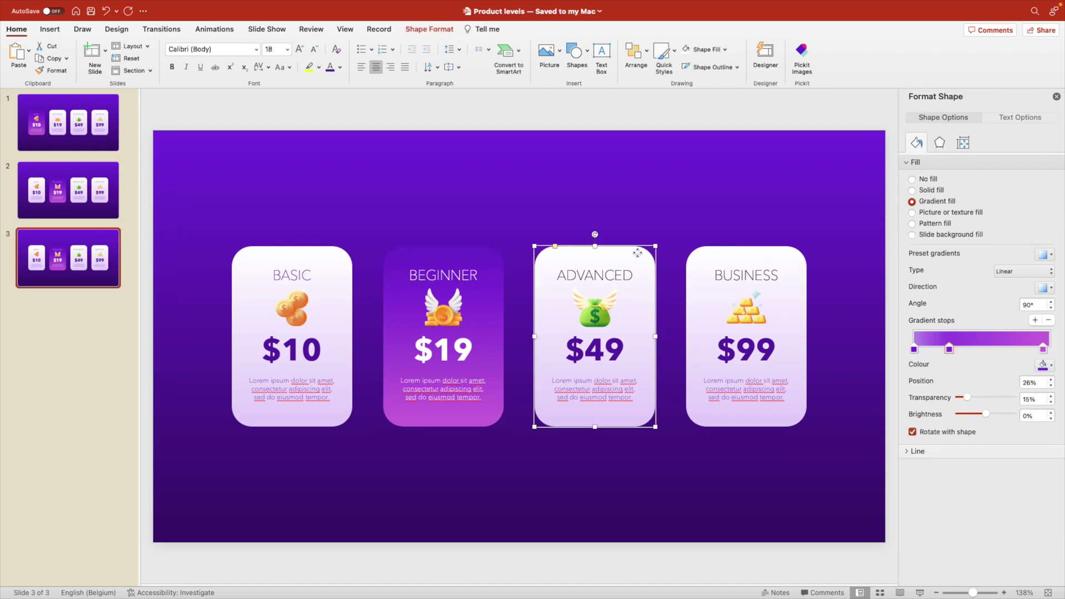
key(super+shift+v)
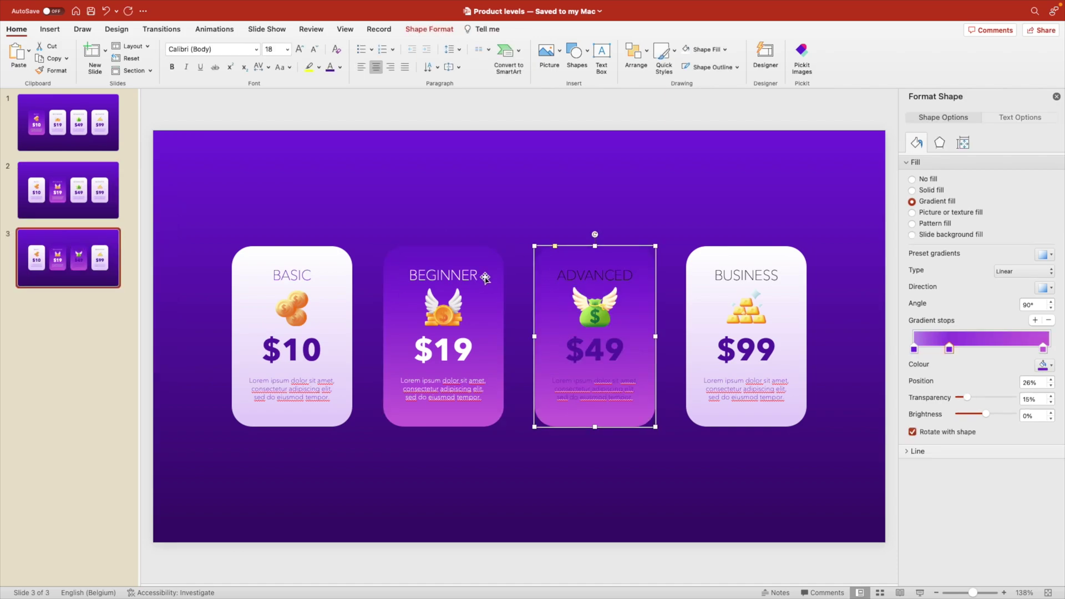
Step: Make the ADVANCED title, $49 price and description text white
click(594, 275)
shift+click(594, 350)
shift+click(595, 388)
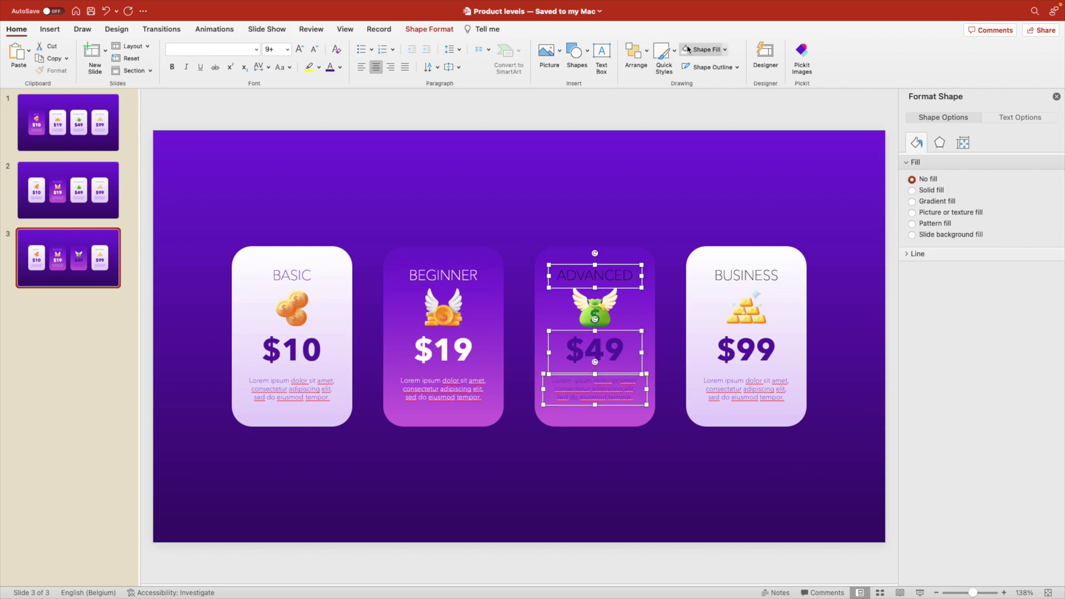
click(319, 67)
click(334, 101)
Step: Make the BEGINNER title, $19 price and description text dark purple
click(441, 276)
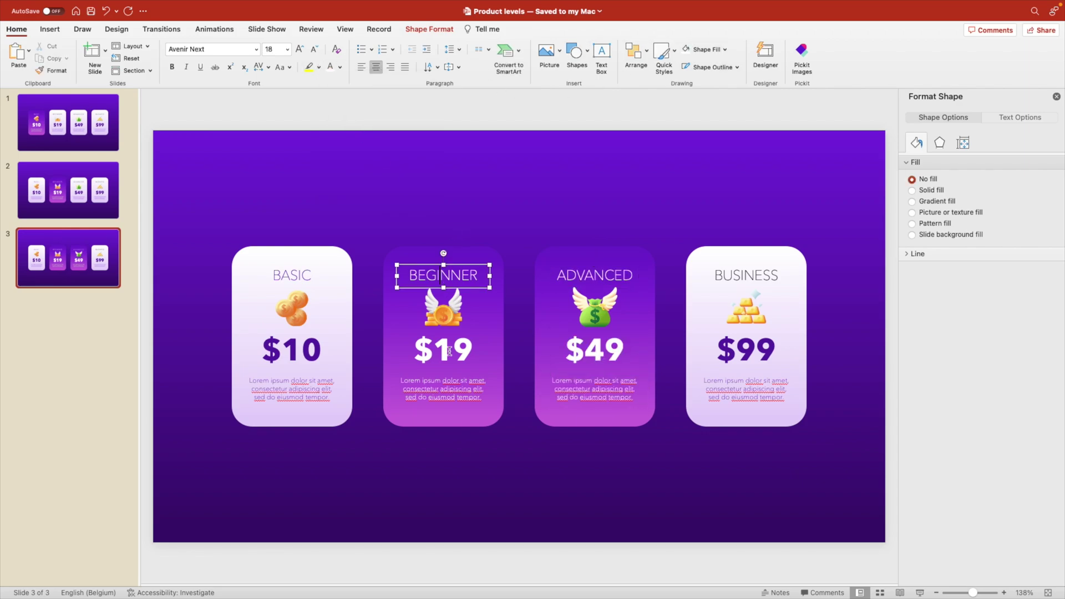
shift+click(449, 351)
shift+click(450, 390)
click(339, 67)
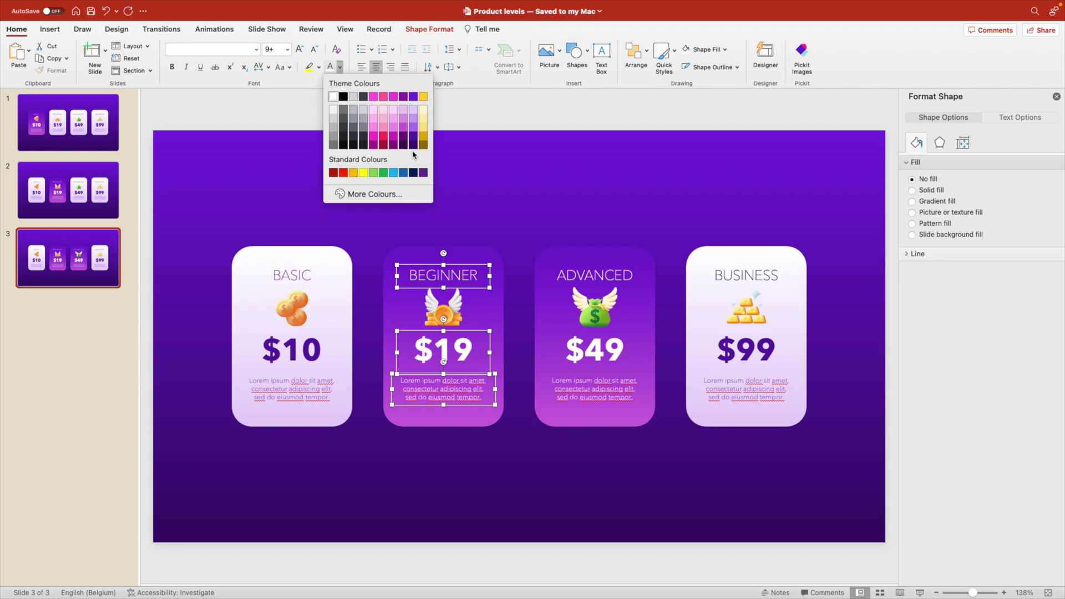
click(413, 144)
Step: Give the BEGINNER card the light style copied from the BUSINESS card
click(693, 260)
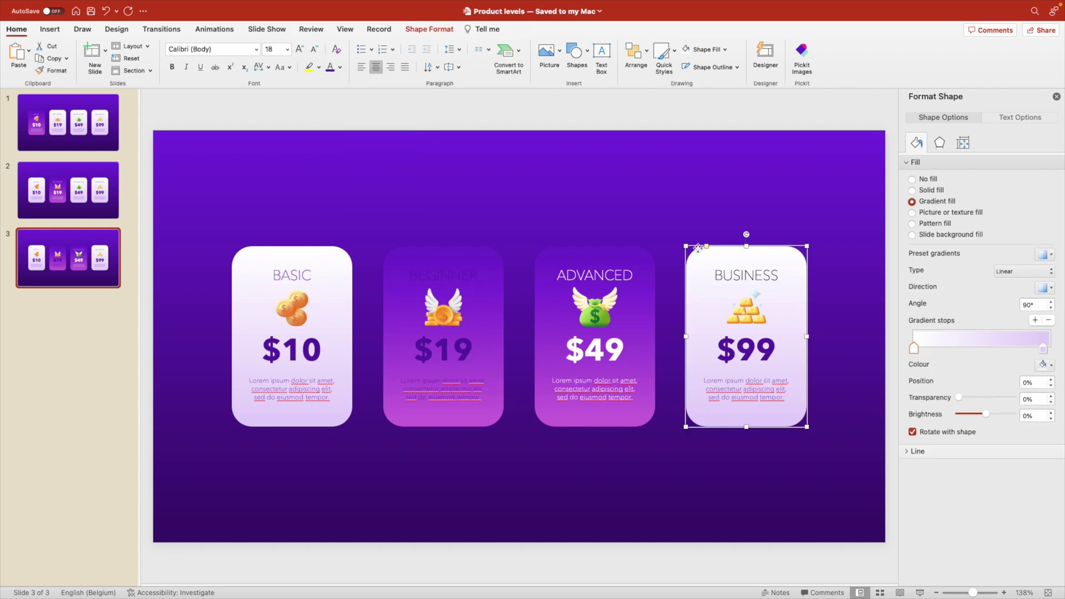
click(476, 258)
key(super+shift+v)
Step: Duplicate slide 3 and copy the ADVANCED card's purple style onto BUSINESS
right_click(76, 268)
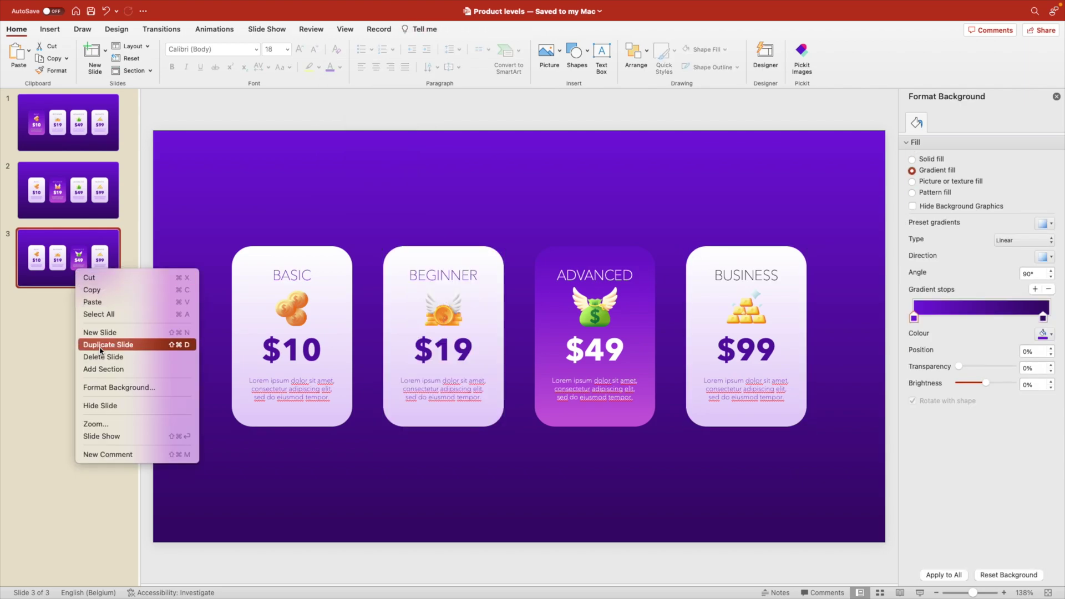
click(101, 350)
click(642, 253)
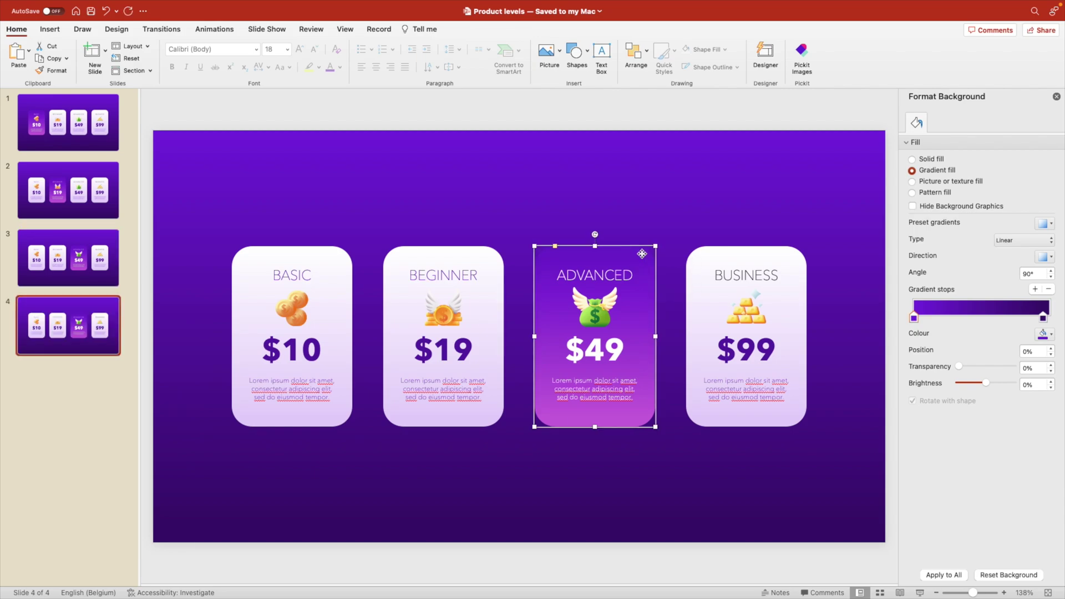
key(super+shift+c)
click(728, 258)
key(super+shift+v)
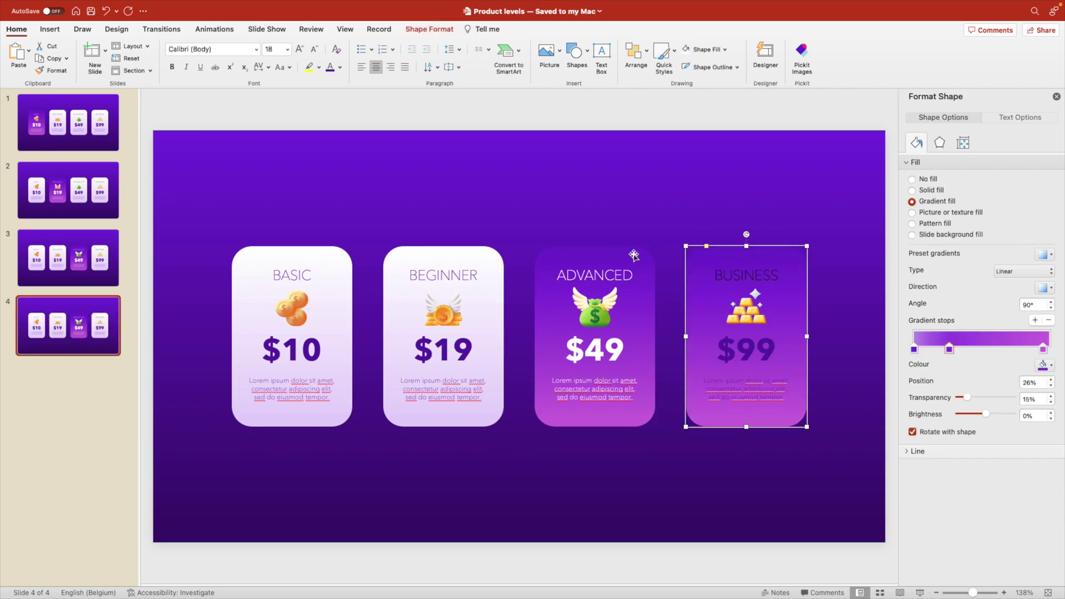
Step: Copy BEGINNER's light card style onto the ADVANCED card
click(482, 253)
key(super+shift+c)
click(579, 250)
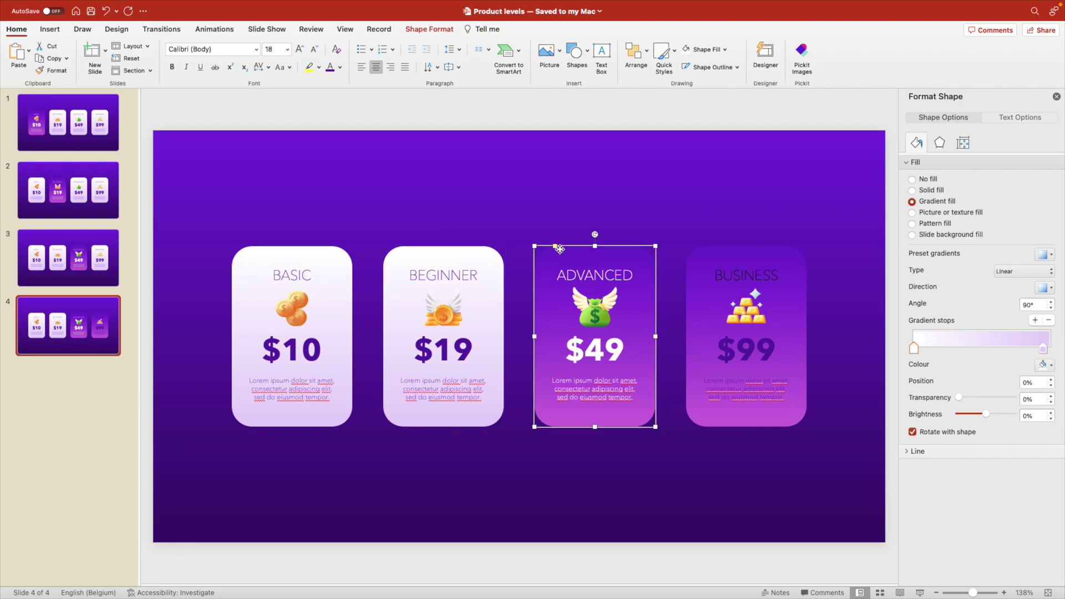
key(super+shift+v)
Step: Make the ADVANCED title, $49 price and description text dark purple
click(595, 275)
shift+click(610, 347)
shift+click(571, 339)
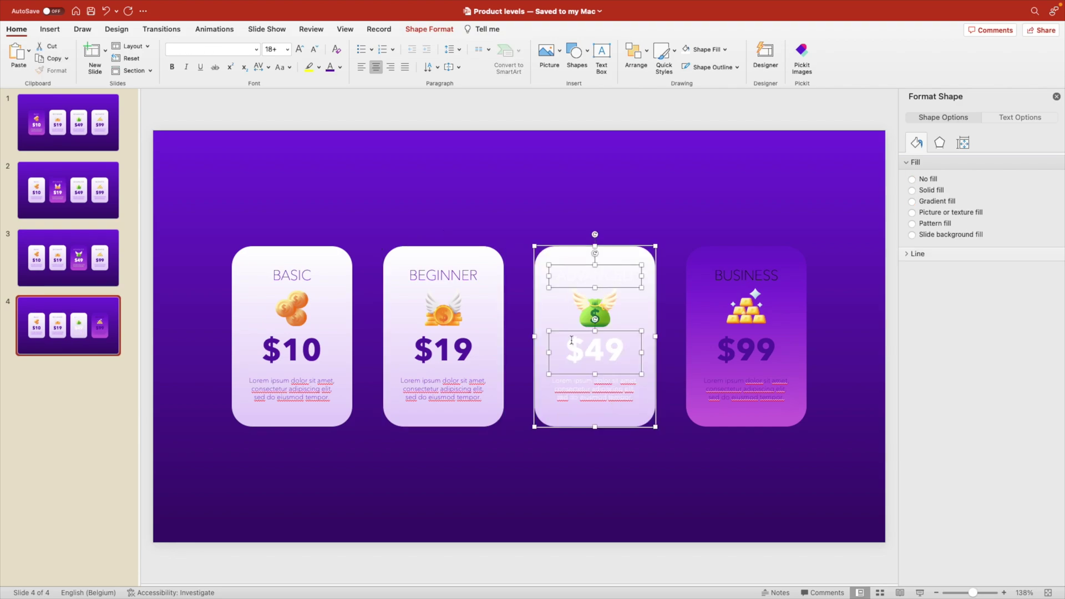
shift+click(616, 384)
shift+click(638, 419)
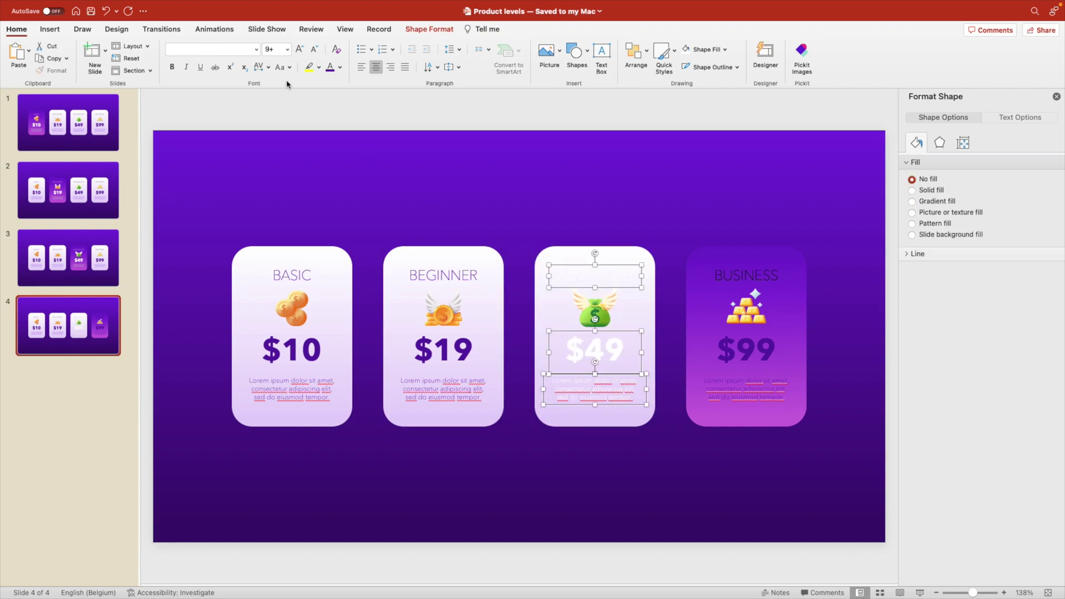
click(330, 67)
Step: Make the BUSINESS title, $99 price and description text white
click(748, 276)
shift+click(746, 349)
shift+click(746, 389)
click(411, 190)
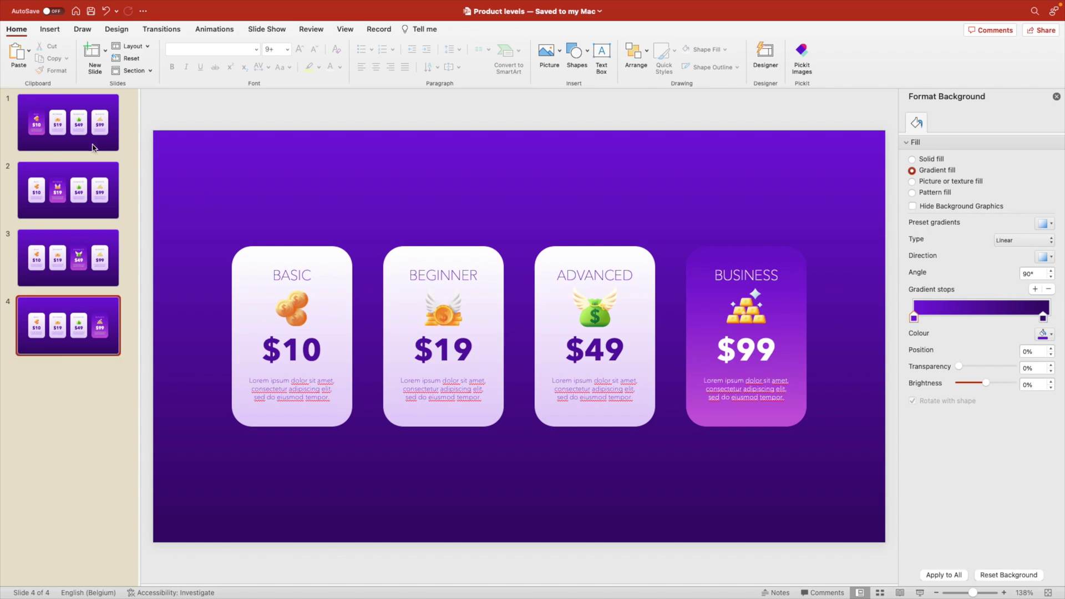
Step: On slide 1, add a centred SERVICES text box at the top in Avenir Next
click(82, 142)
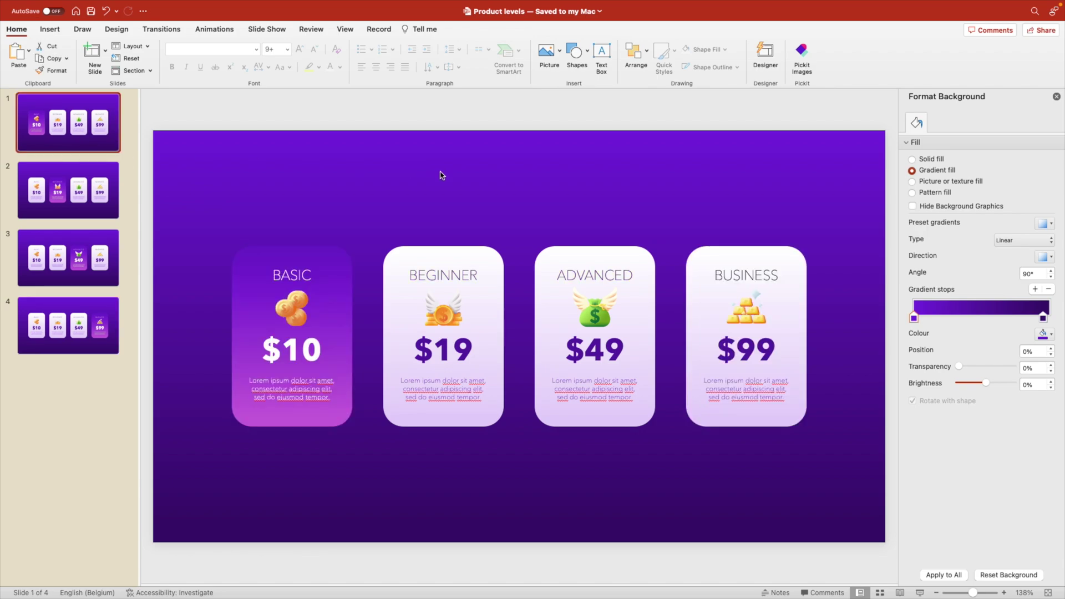
click(601, 56)
drag(407, 157, 701, 204)
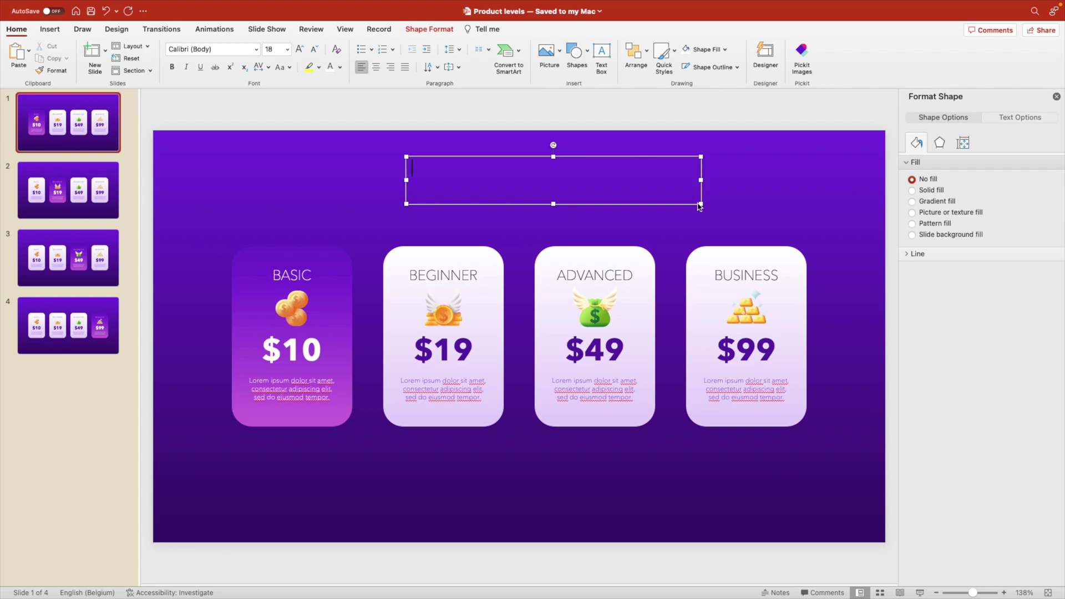
text(SERVICES)
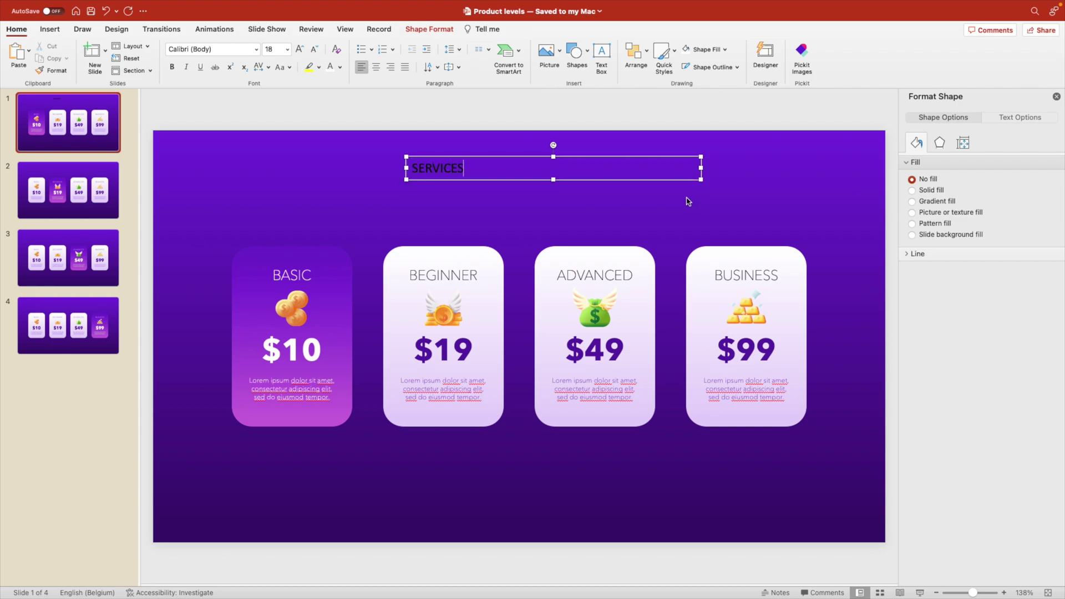
key(super+a)
click(219, 50)
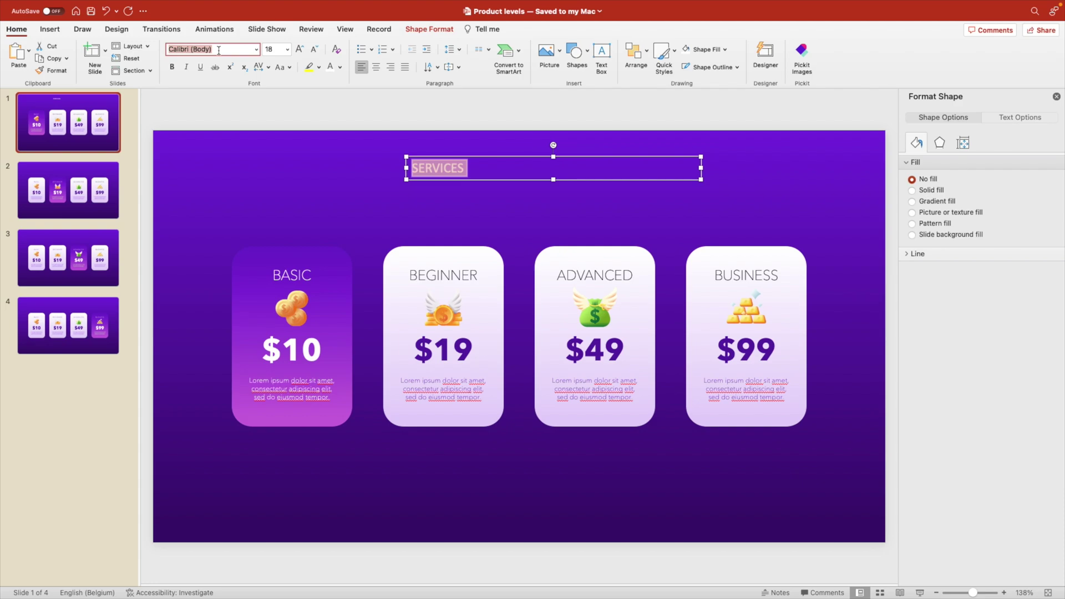
text(Avenir Next)
key(Return)
key(super+e)
Step: Make the title a heavy weight and enlarge it to 48 pt
click(256, 49)
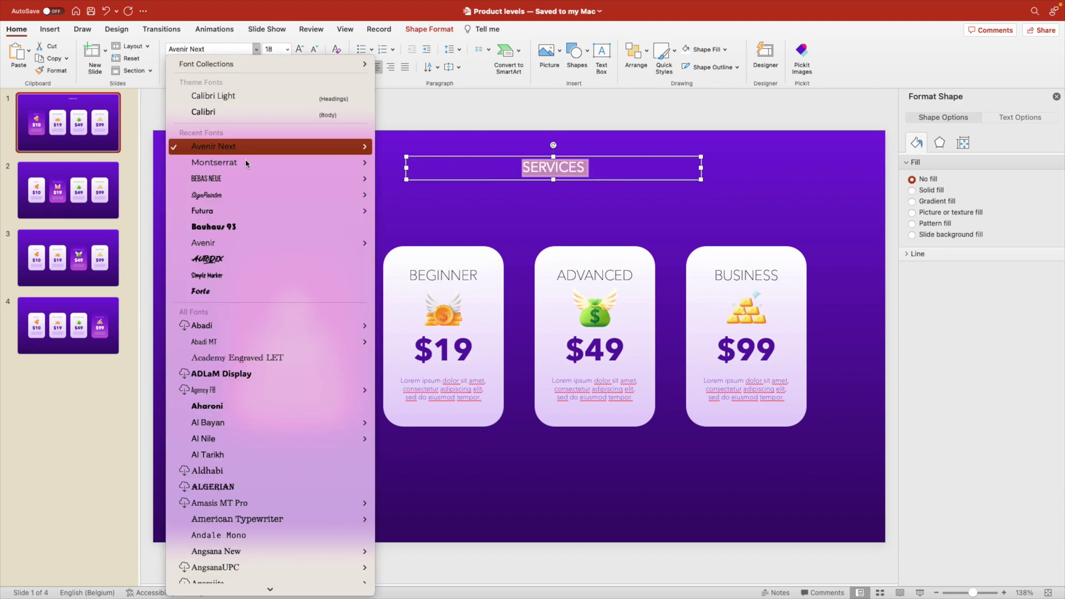
mouse_move(251, 156)
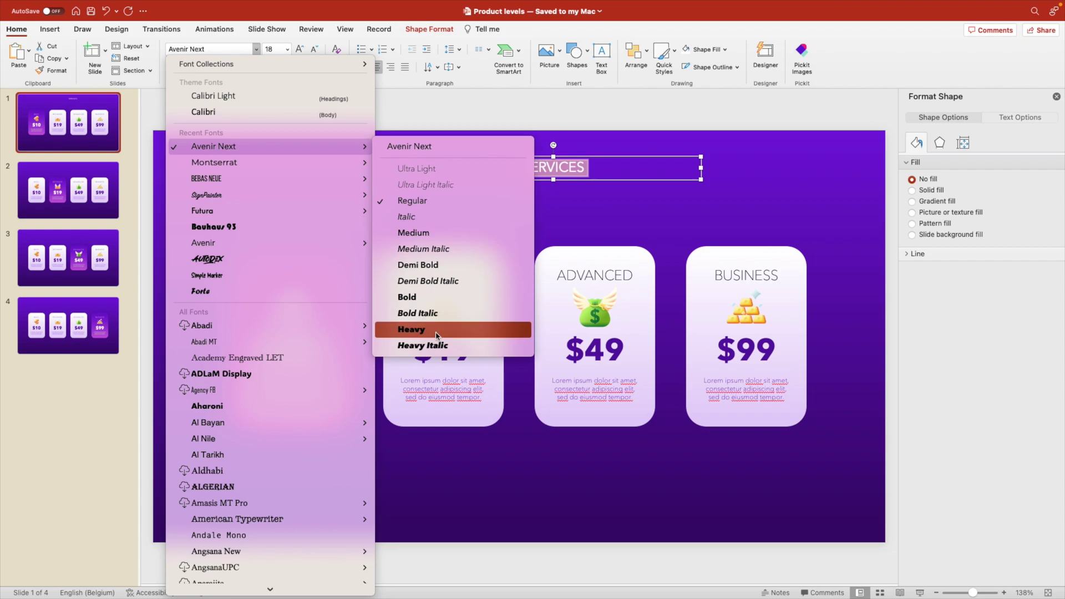
click(410, 297)
click(300, 50)
click(300, 50)
click(300, 50)
click(300, 50)
click(300, 50)
click(300, 50)
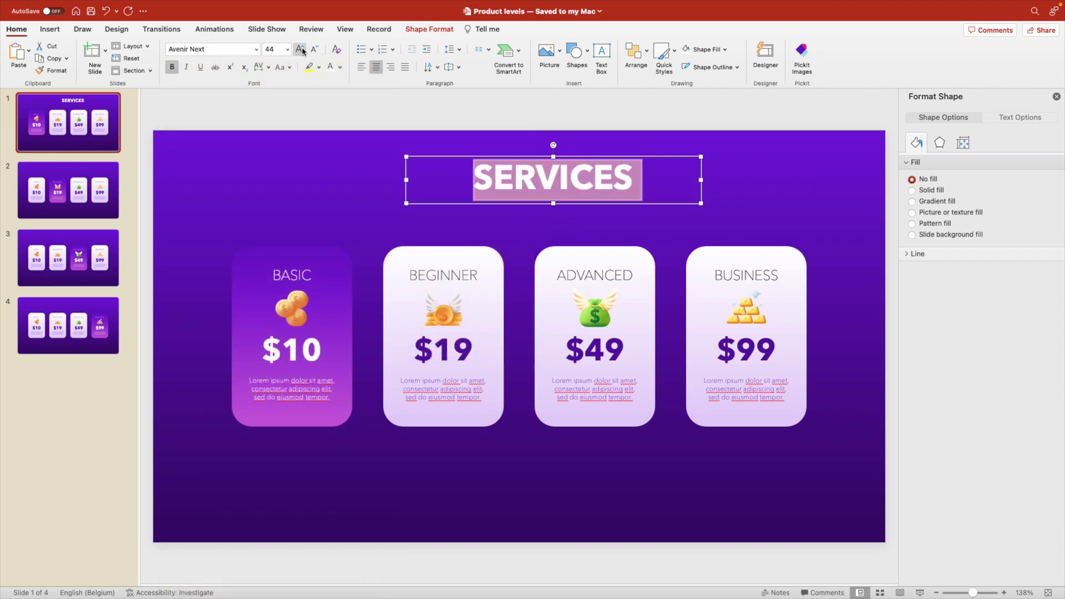
click(300, 50)
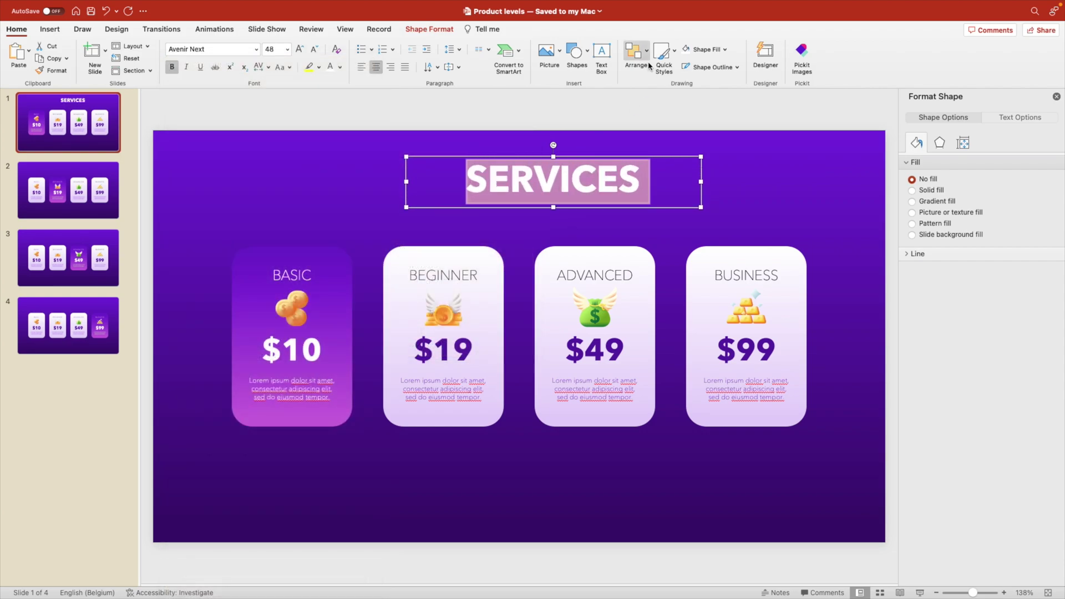
Step: Centre the title horizontally on the slide and drag a duplicate copy below it
click(634, 51)
mouse_move(721, 246)
click(780, 264)
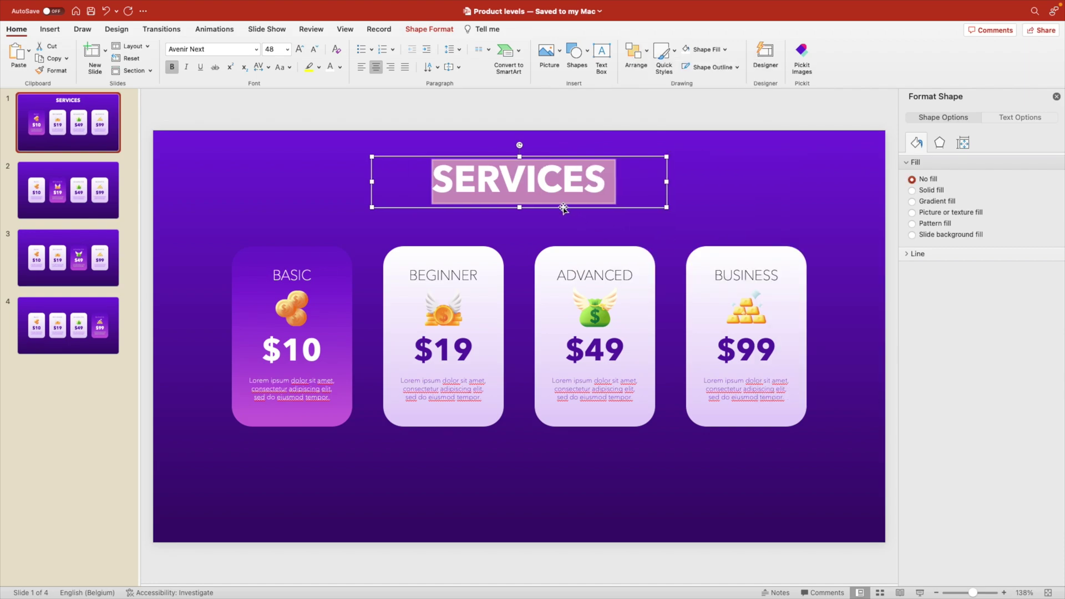
drag(561, 205, 544, 225)
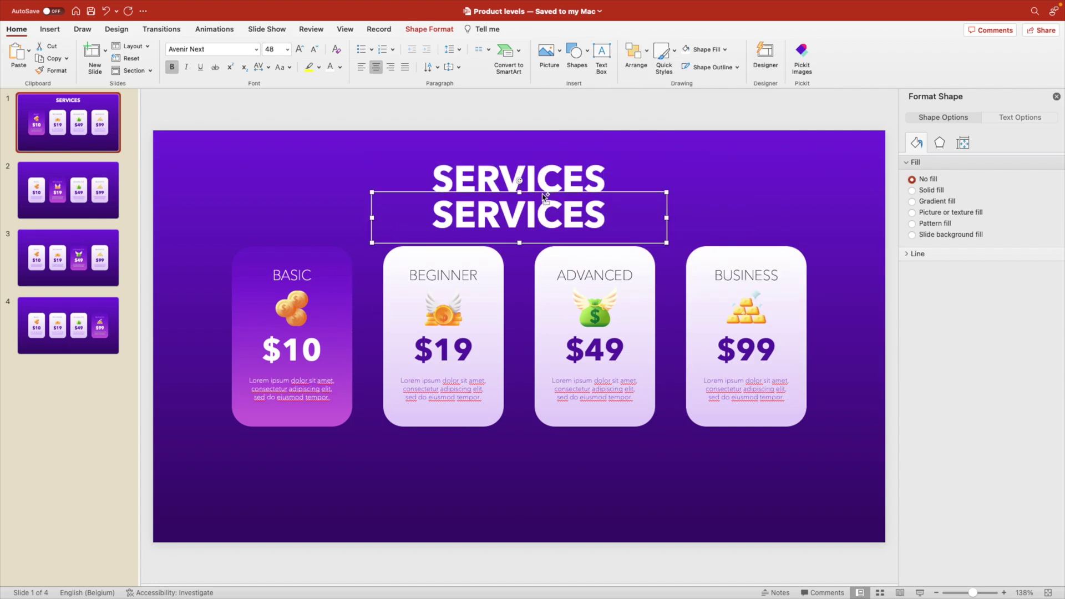
Step: Shrink the duplicate to 24 pt and set it to Avenir Next Ultra Light Italic
click(310, 51)
click(311, 51)
click(311, 51)
click(310, 51)
click(311, 51)
click(311, 51)
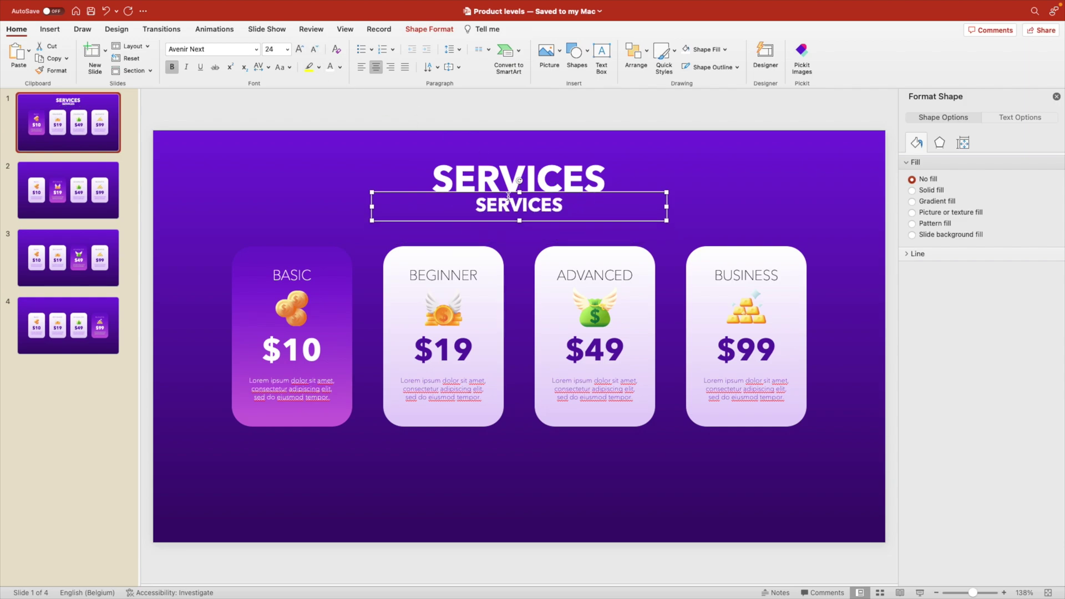
click(256, 50)
mouse_move(265, 146)
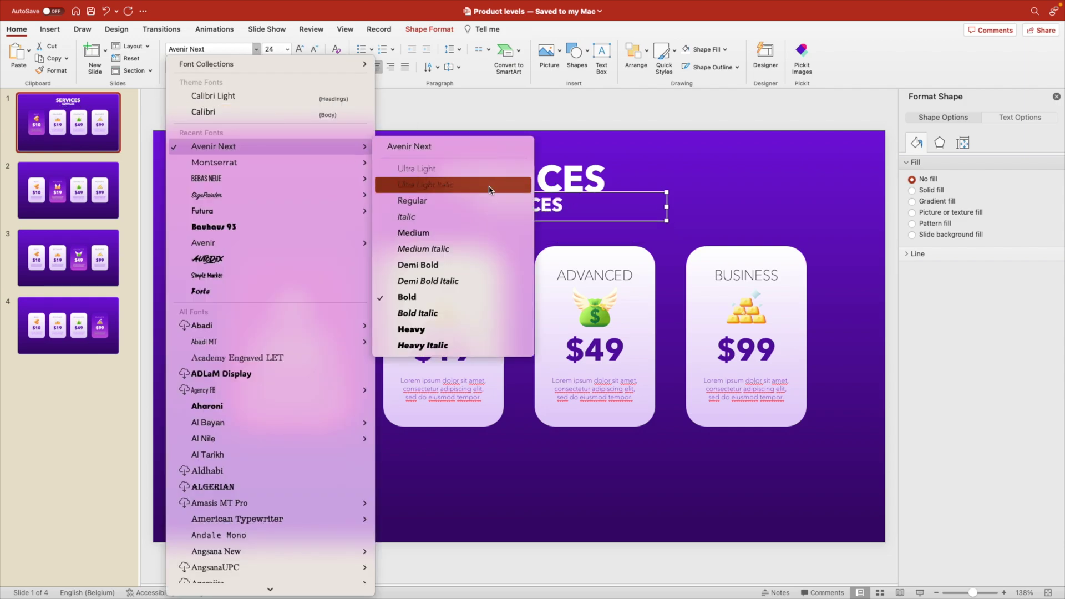
click(442, 187)
Step: Retype the duplicate as 'made for you' and shrink it one size
double_click(525, 209)
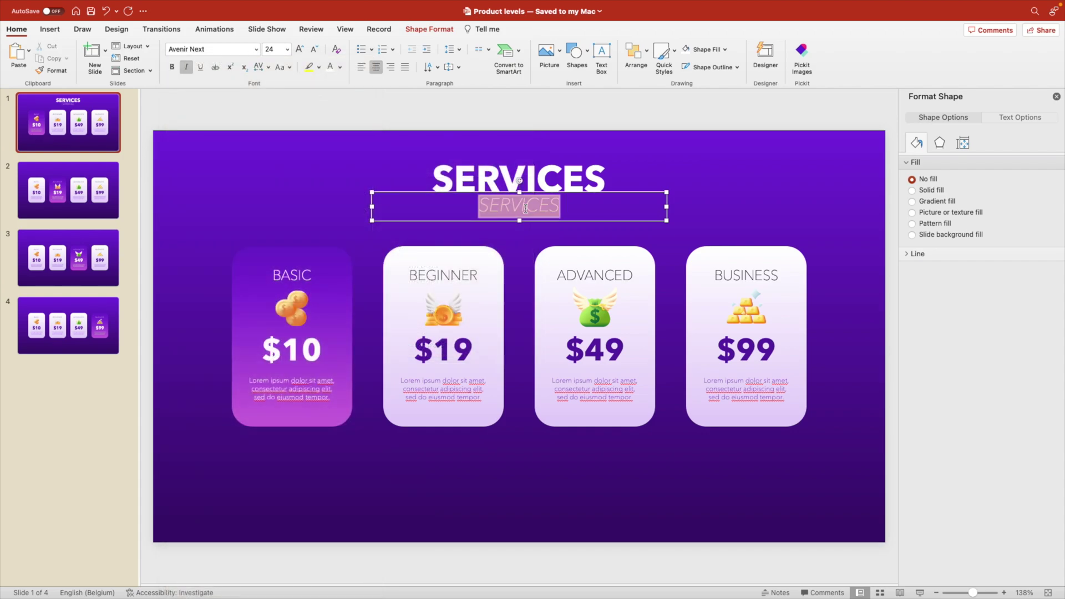
text(MAD)
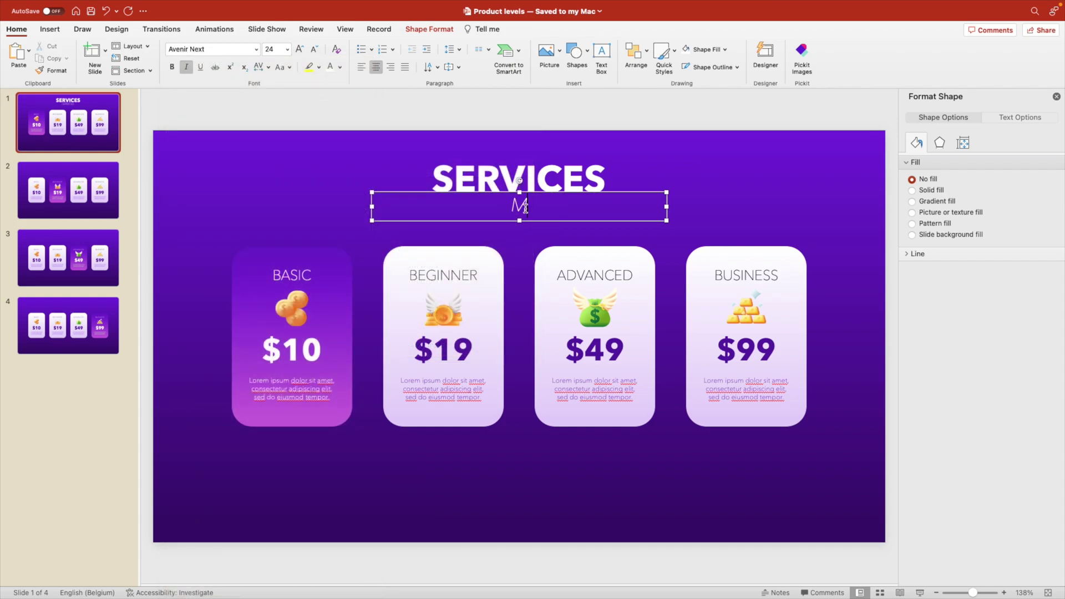
key(BackSpace)
key(BackSpace)
key(BackSpace)
text(made)
key(BackSpace)
key(BackSpace)
key(BackSpace)
text(ade for)
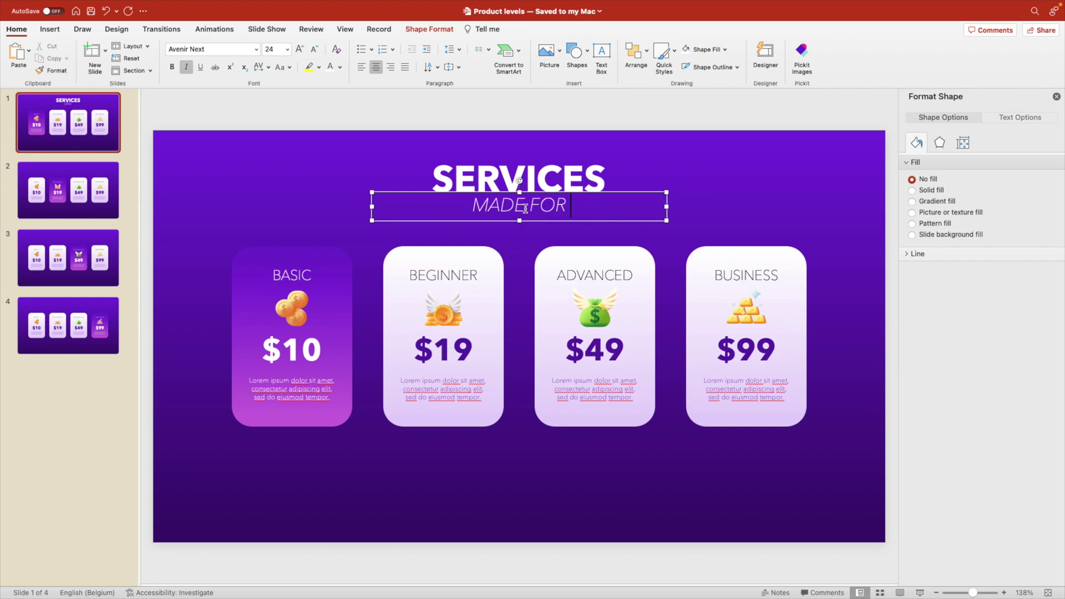
text( you)
key(super+a)
click(314, 48)
click(314, 49)
Step: Nudge the subtitle and SERVICES title down into position
drag(551, 220, 552, 228)
shift+click(553, 176)
drag(561, 159, 560, 162)
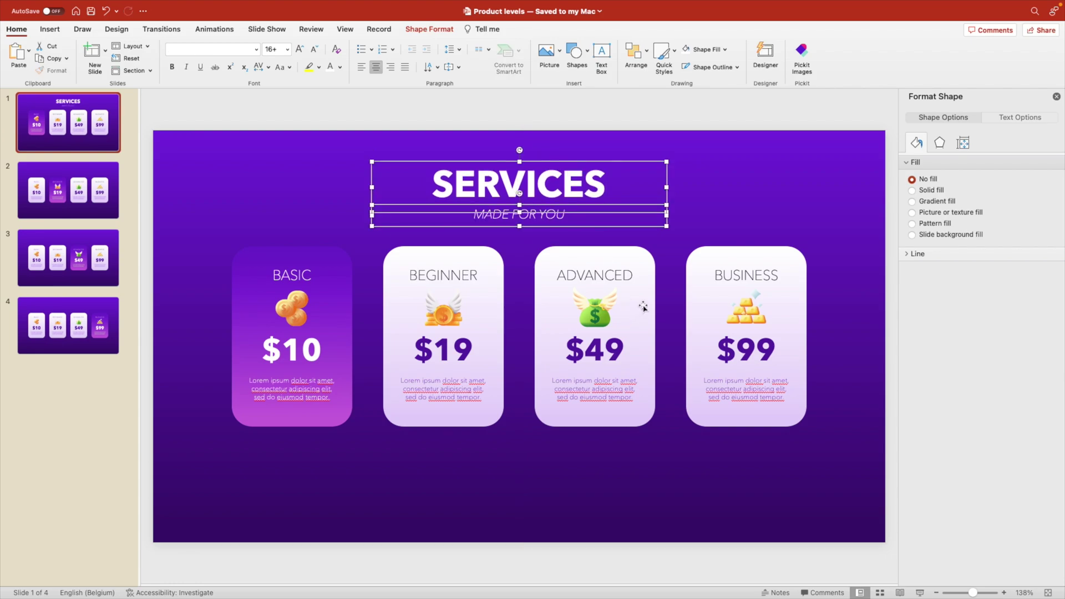
click(740, 201)
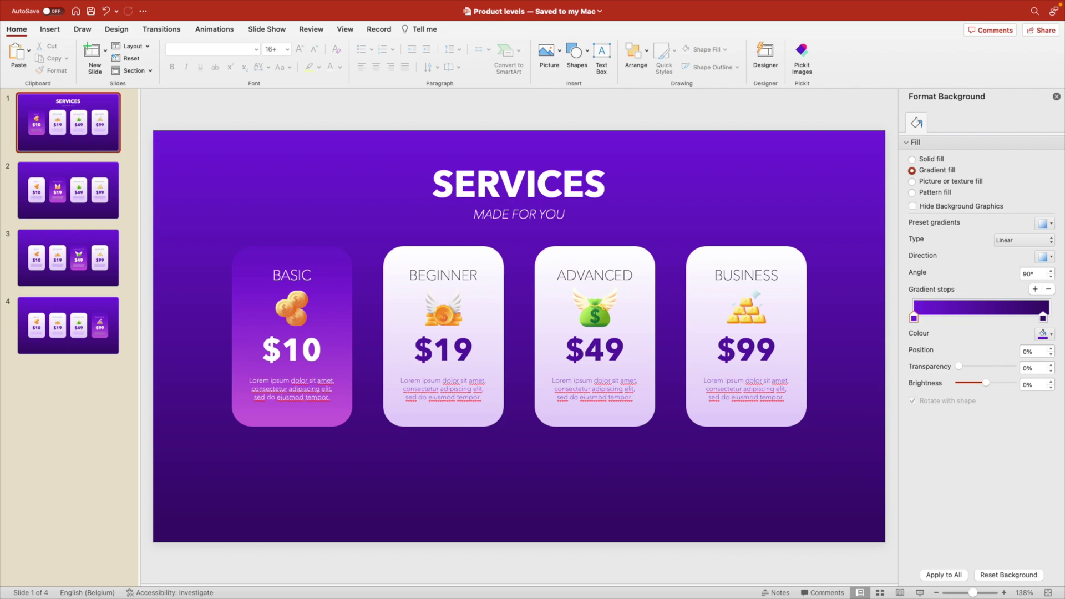
Step: Add a text box below the cards containing the pasted Lorem ipsum caption
click(601, 53)
drag(357, 463, 688, 504)
text(Lorem ipsum dolor sit amet, consectetur adipiscing elit, sed do eiusmod tempor incididunt ut labore et dolore magna aliqua.)
drag(501, 487, 499, 468)
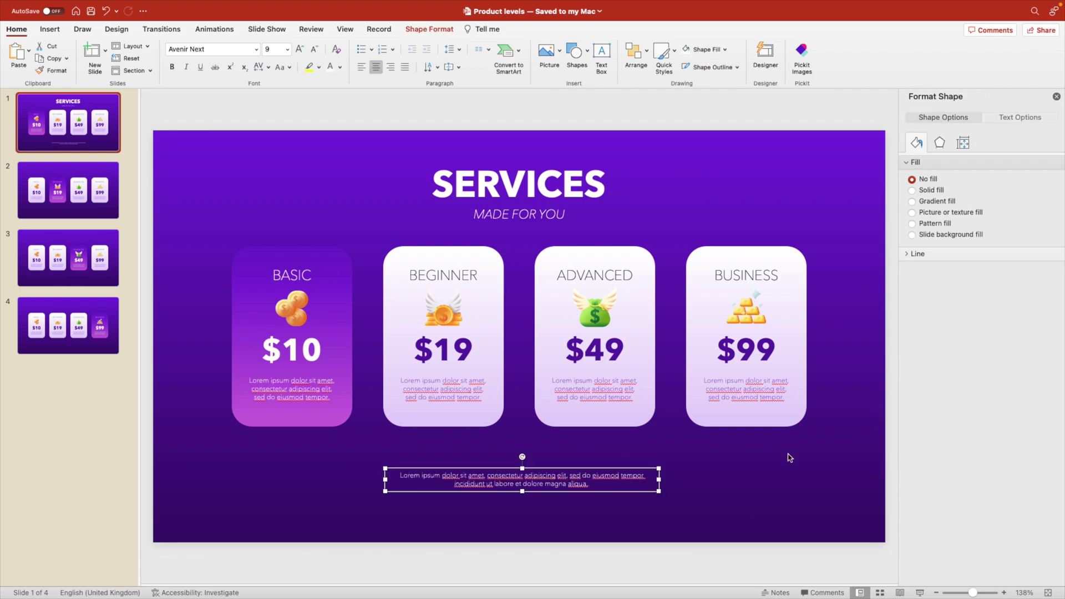
click(788, 454)
Step: Paste the SERVICES title, subtitle and caption onto slides 2, 3 and 4
click(1056, 96)
click(602, 161)
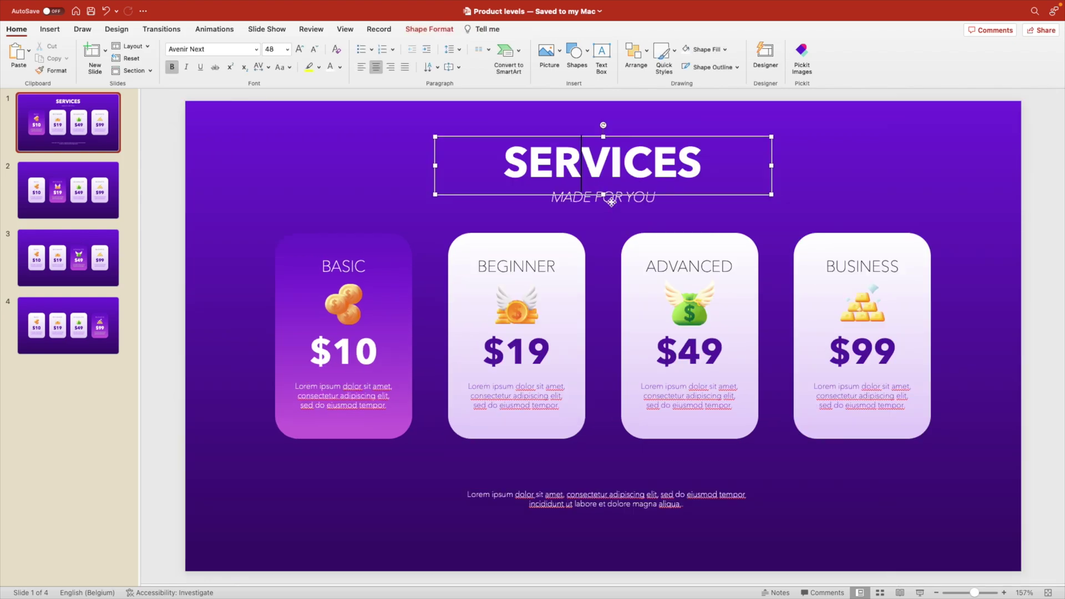
shift+click(597, 491)
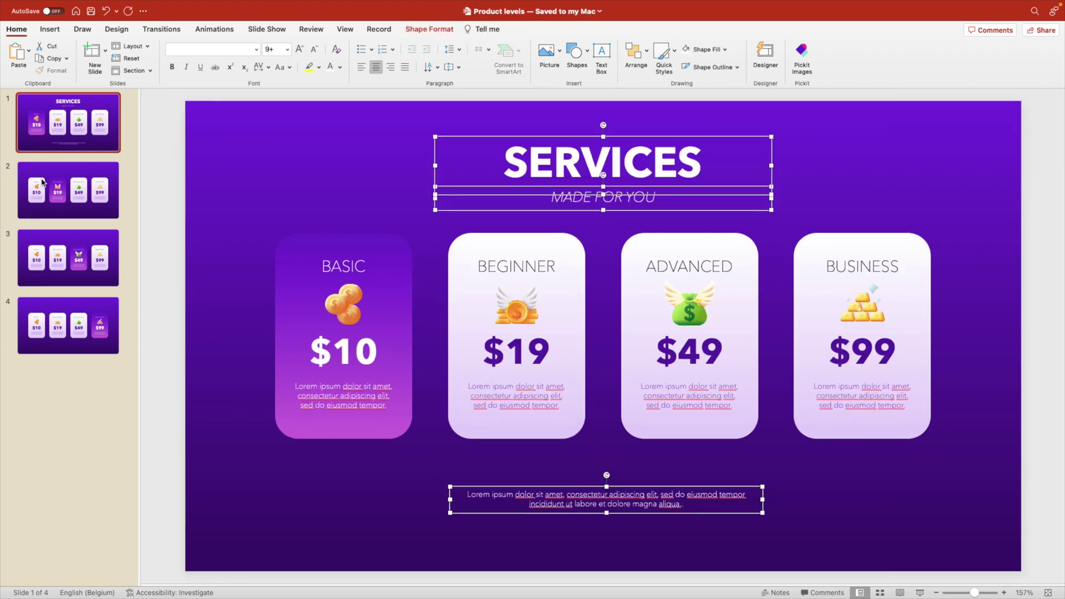
click(42, 182)
key(super+v)
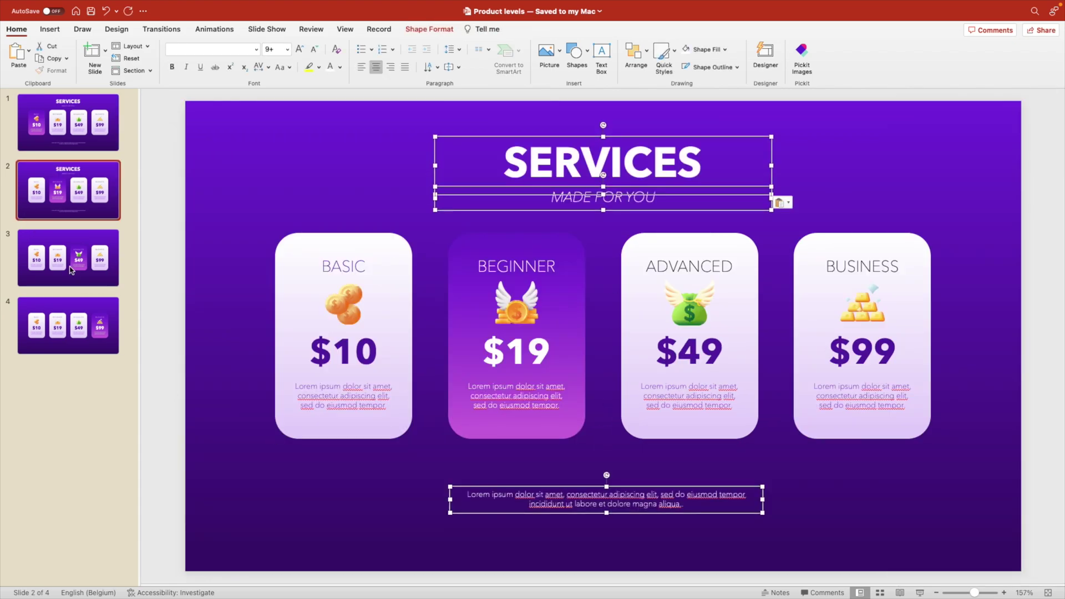
click(71, 270)
key(super+v)
click(76, 328)
key(super+v)
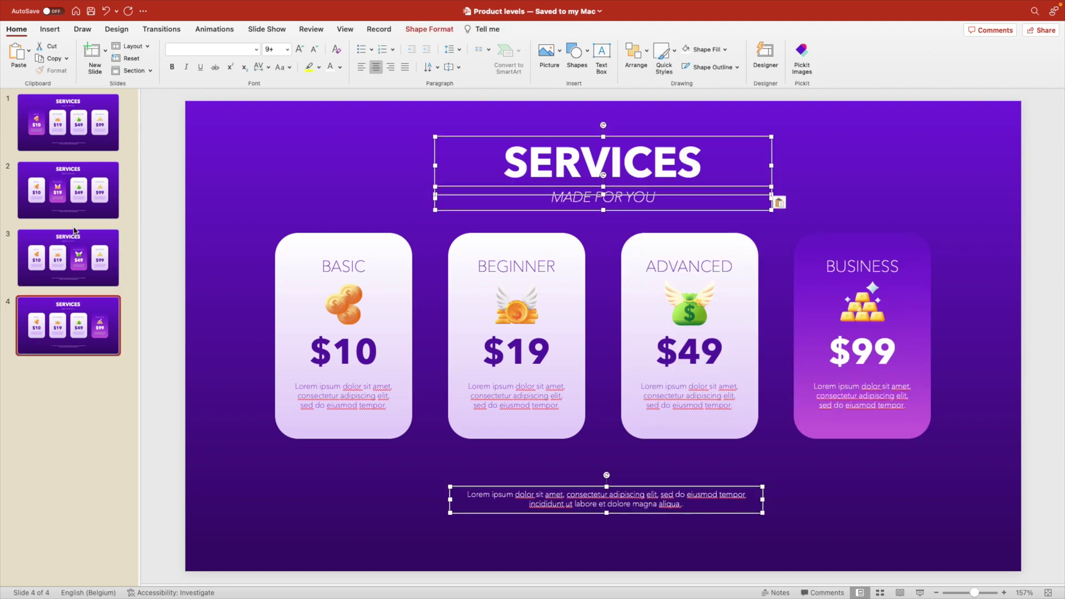
Step: Select slides 2 through 4 and apply a Fade transition with duration 02,00 seconds
click(71, 177)
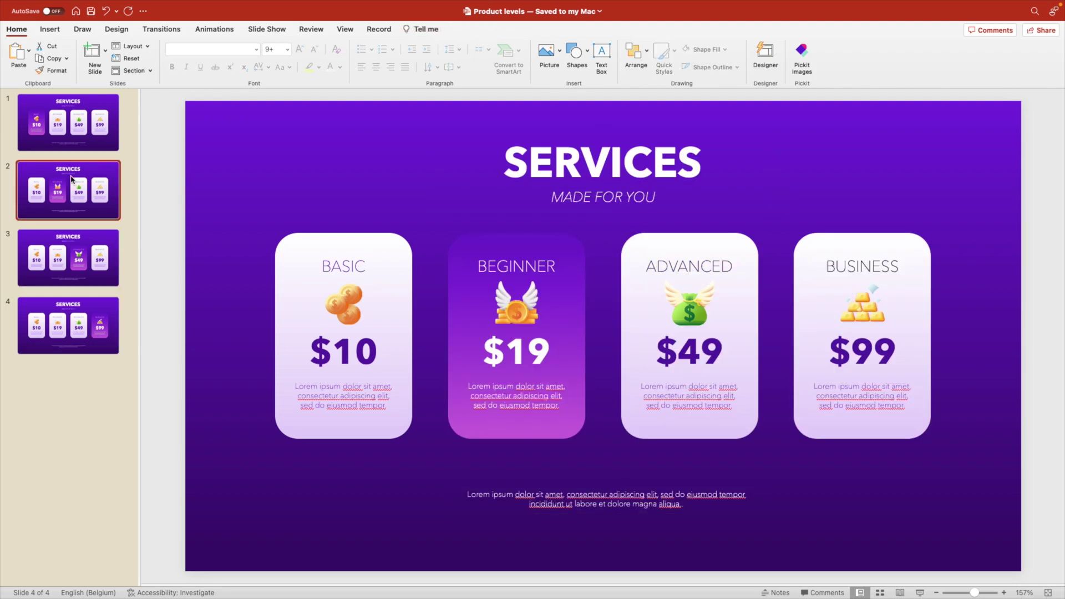
shift+click(55, 343)
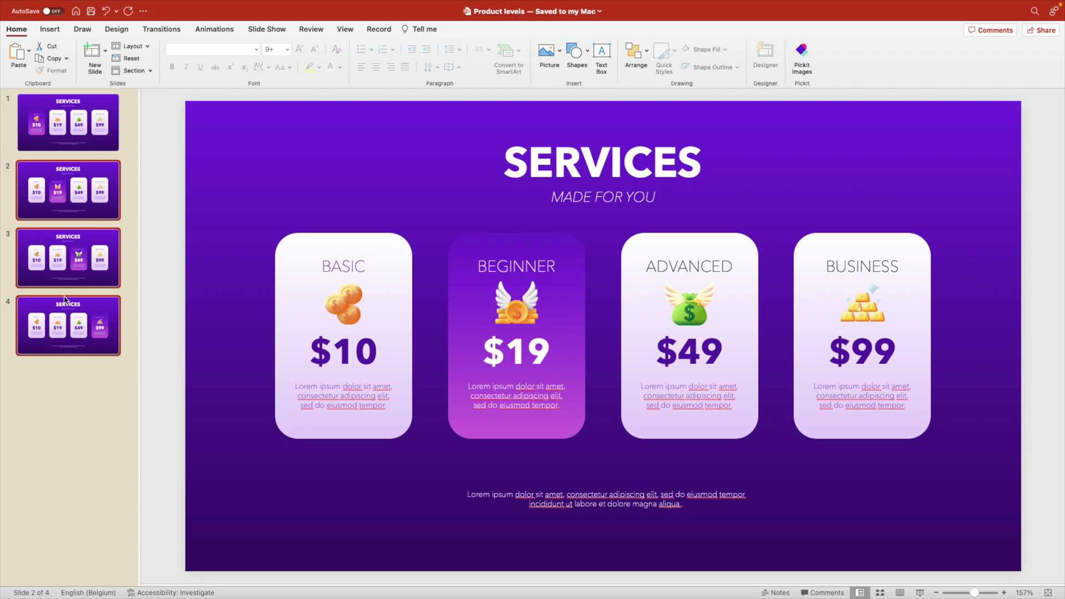
click(162, 30)
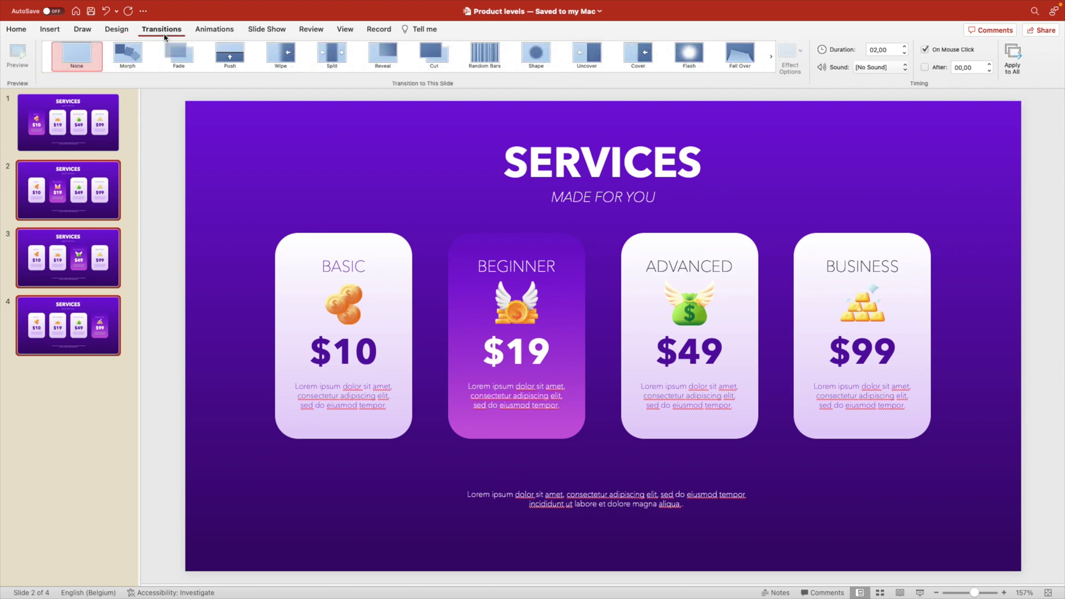
click(173, 58)
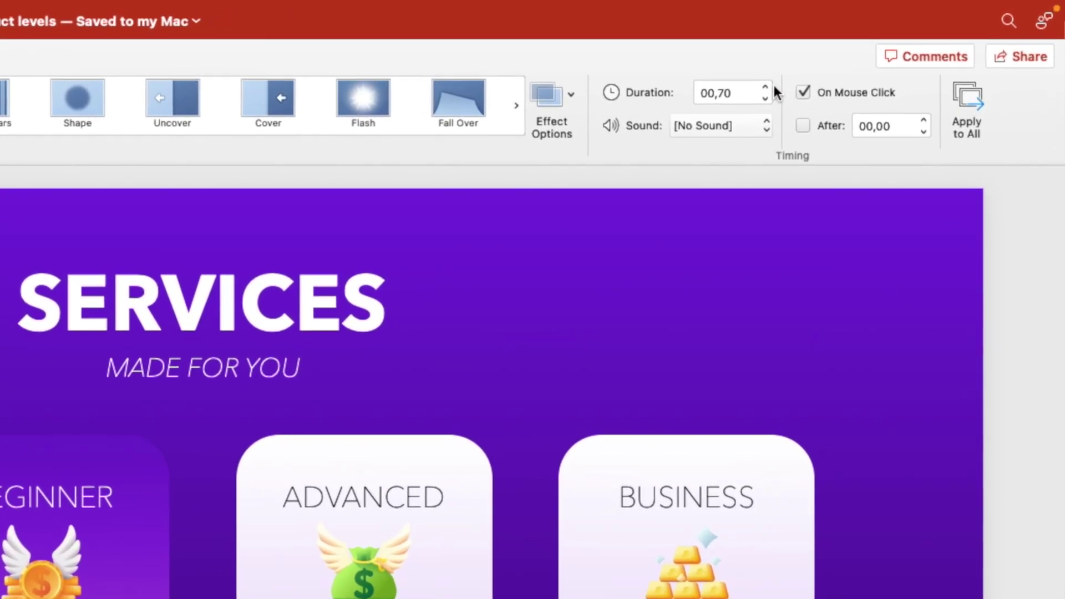
click(803, 76)
click(803, 76)
click(768, 87)
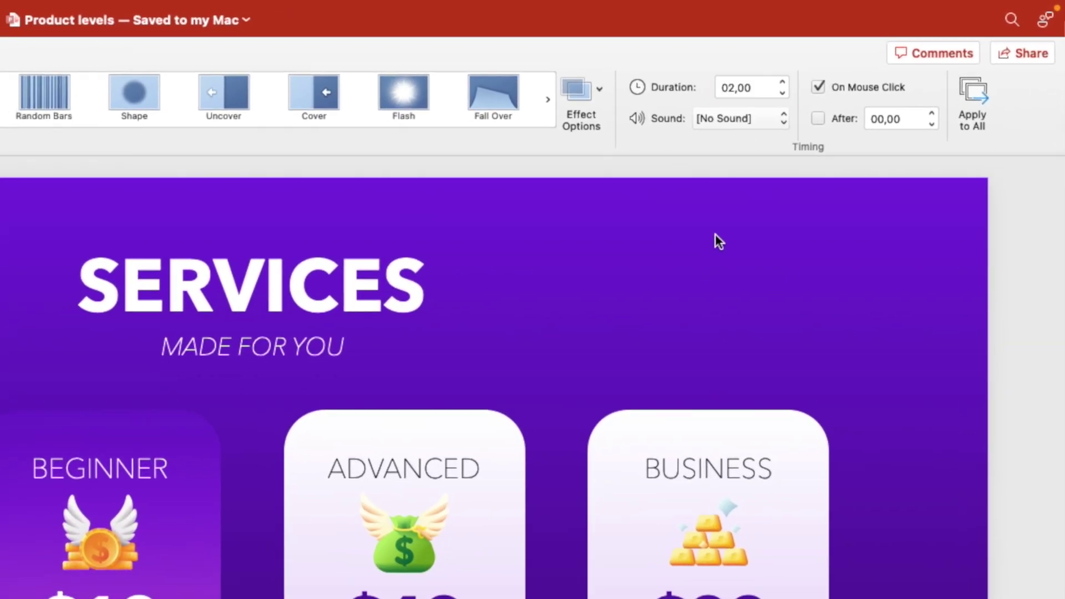